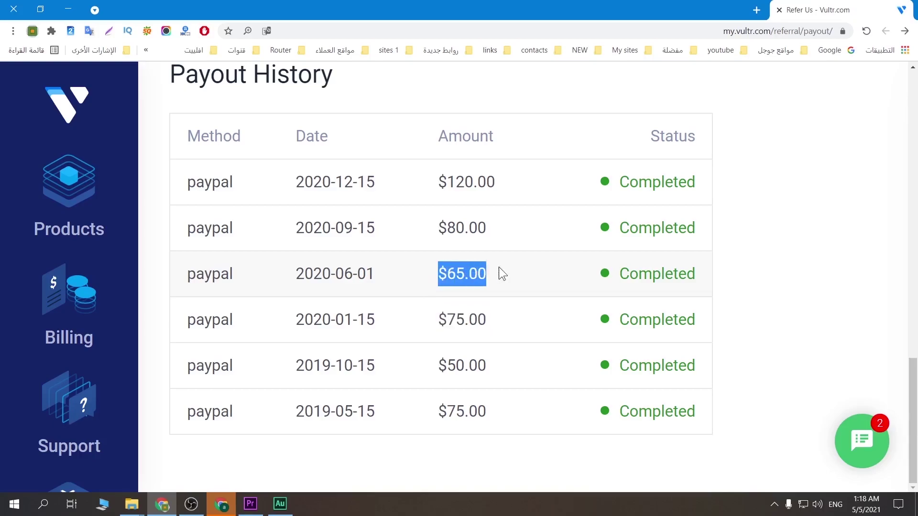
Highlight the $80.00 and $120.00 payout amounts and reload the payout history
{"action": "left_click_drag", "start_coordinate": [436, 230], "coordinate": [497, 232]}
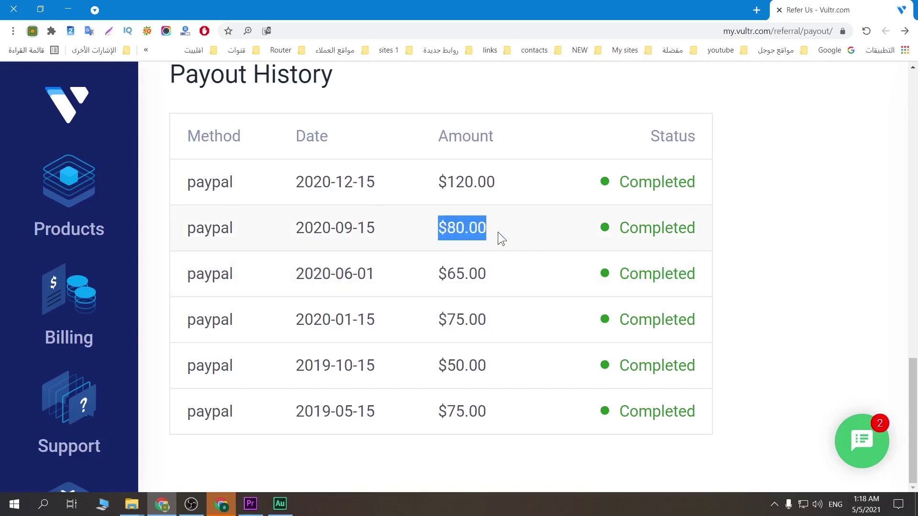
{"action": "left_click_drag", "start_coordinate": [436, 176], "coordinate": [508, 177]}
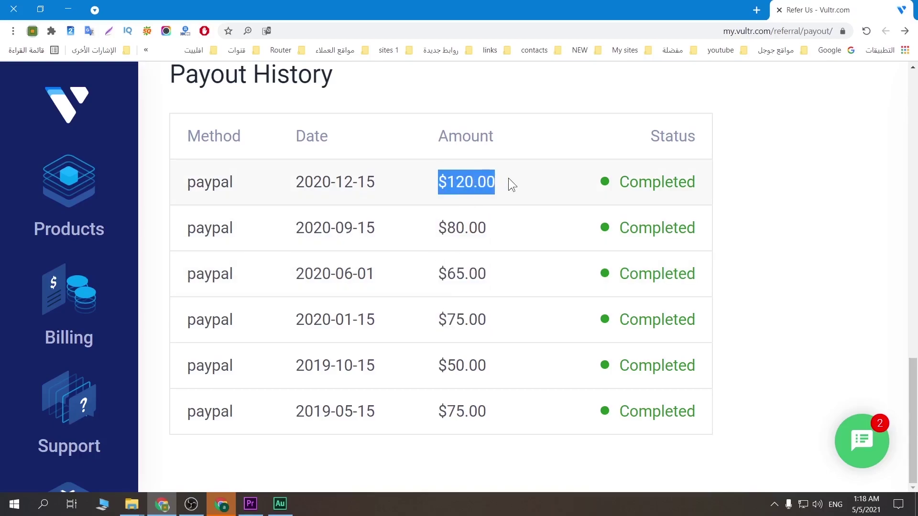
{"action": "left_click", "coordinate": [865, 32]}
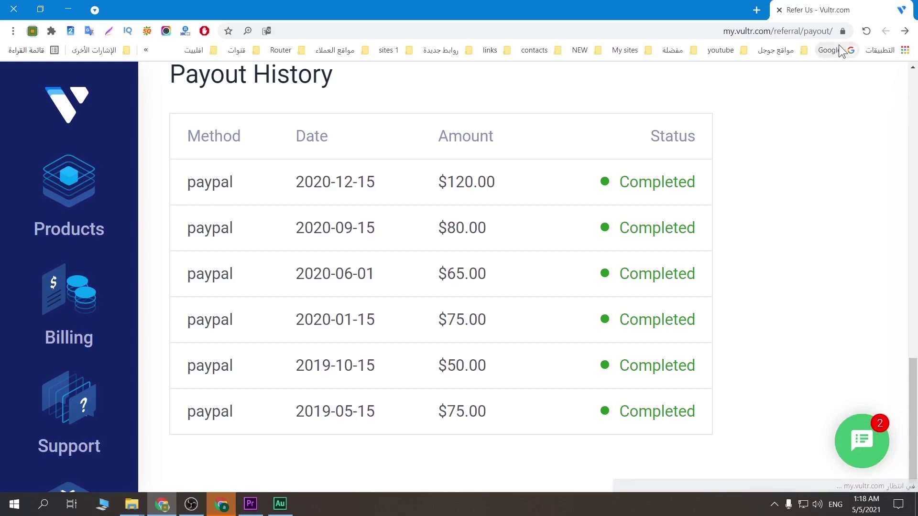
Visit Products and Billing, then return to the referral program's payouts section and reload it
{"action": "left_click", "coordinate": [62, 221]}
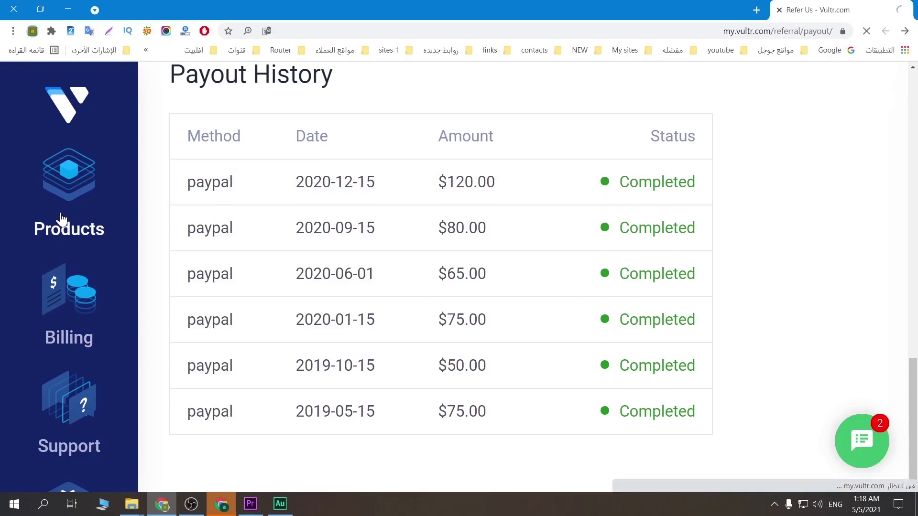
{"action": "left_click", "coordinate": [76, 308]}
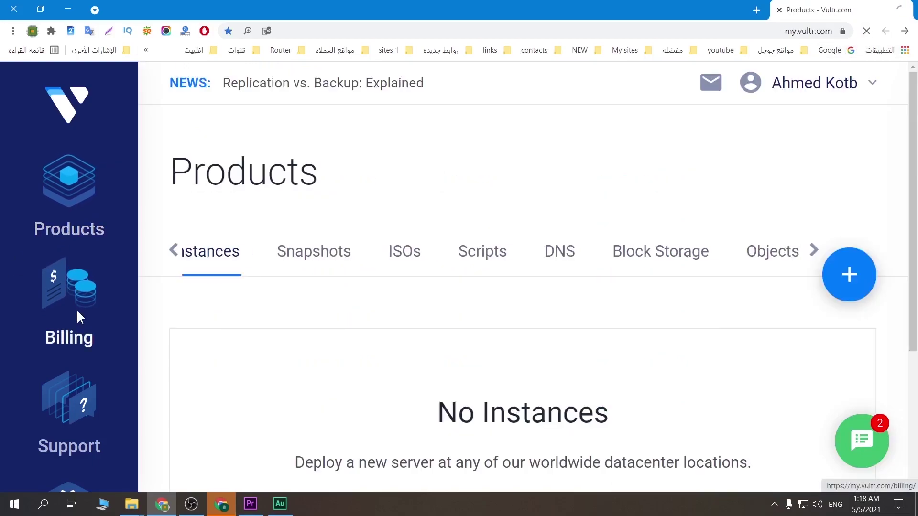
{"action": "scroll", "coordinate": [71, 360], "scroll_direction": "down", "scroll_amount": 5}
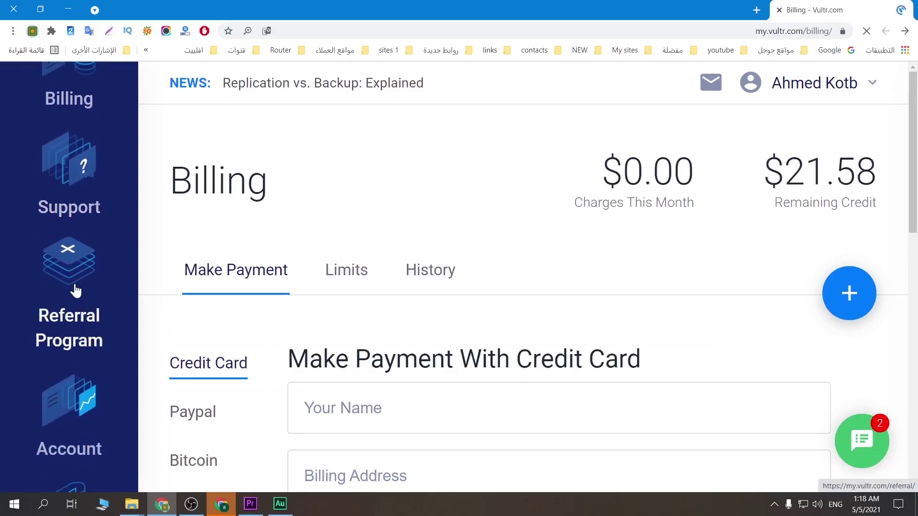
{"action": "left_click", "coordinate": [113, 277]}
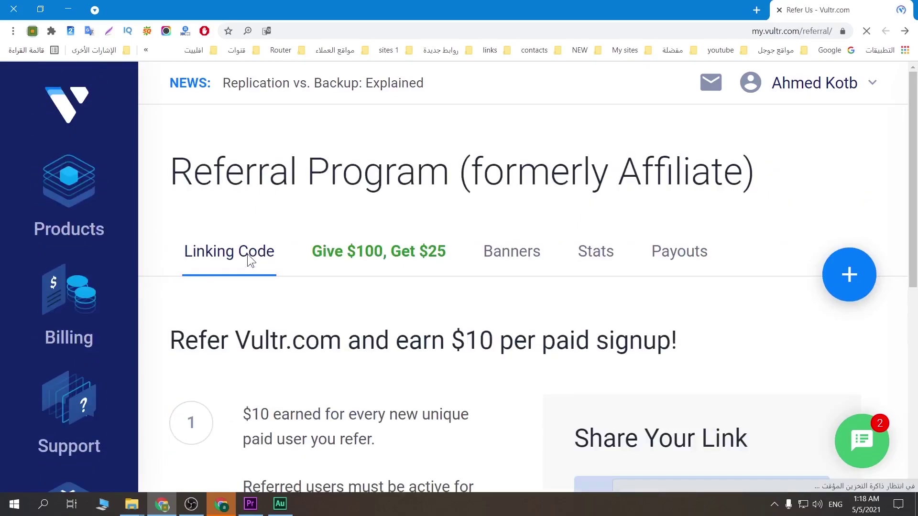
{"action": "left_click", "coordinate": [676, 261]}
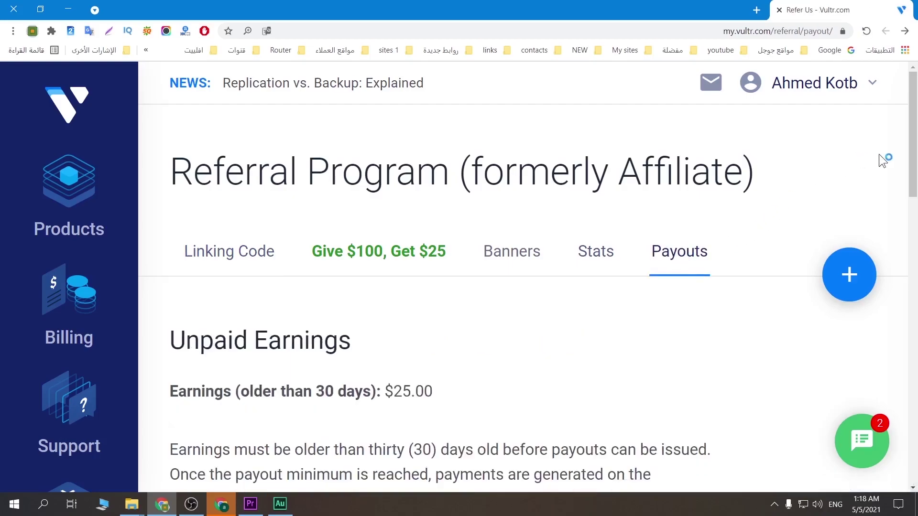
{"action": "left_click_drag", "start_coordinate": [915, 170], "coordinate": [914, 455]}
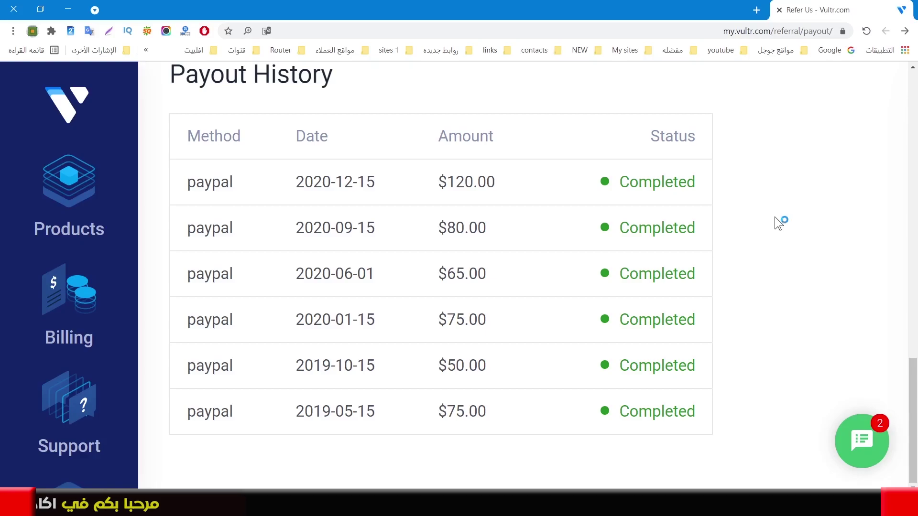
{"action": "left_click", "coordinate": [863, 32]}
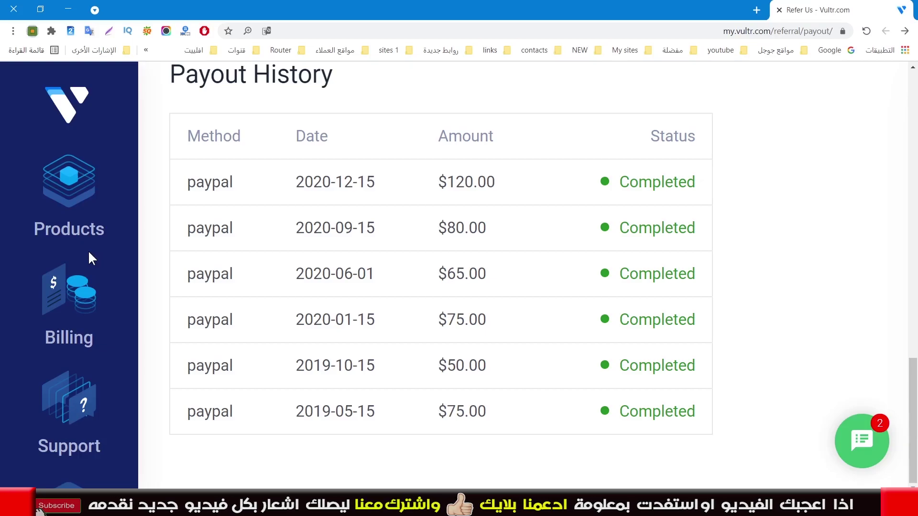
Go back through Products to Billing, showing $0.00 charges and $21.58 remaining credit
{"action": "scroll", "coordinate": [86, 206], "scroll_direction": "up", "scroll_amount": 10}
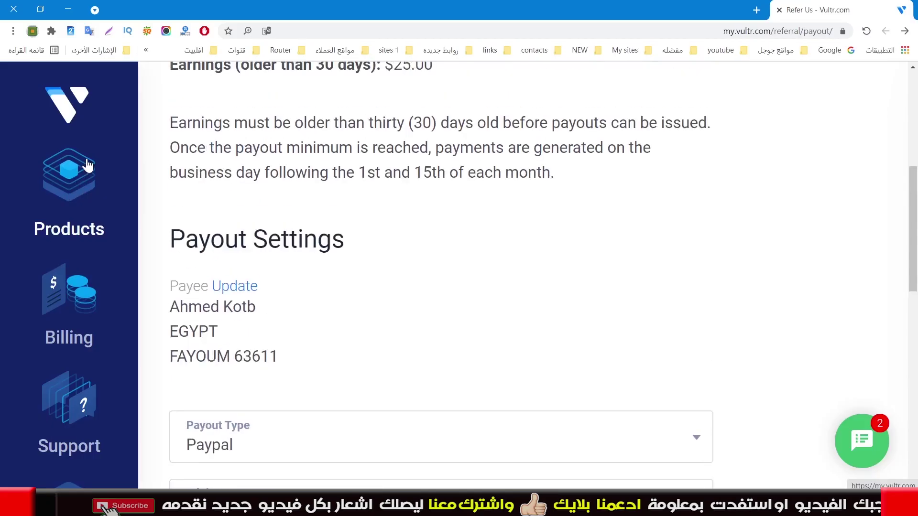
{"action": "left_click", "coordinate": [53, 182]}
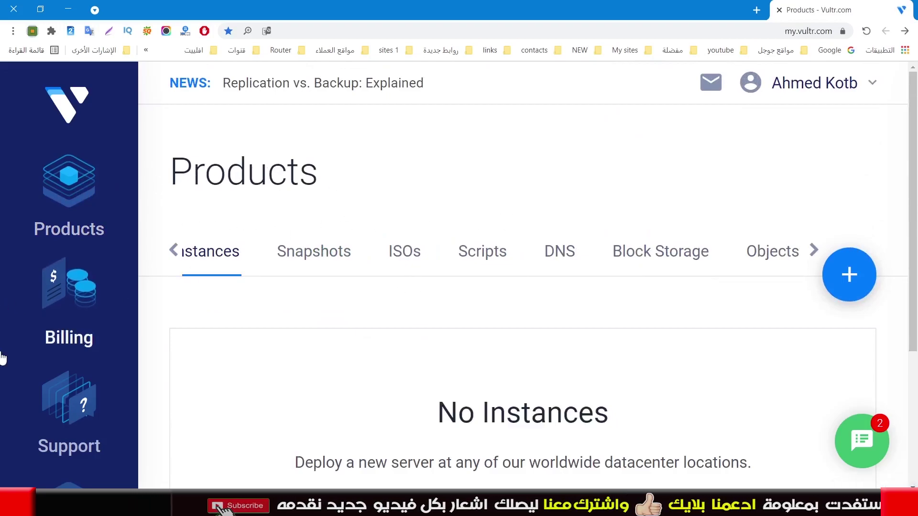
{"action": "left_click", "coordinate": [82, 305]}
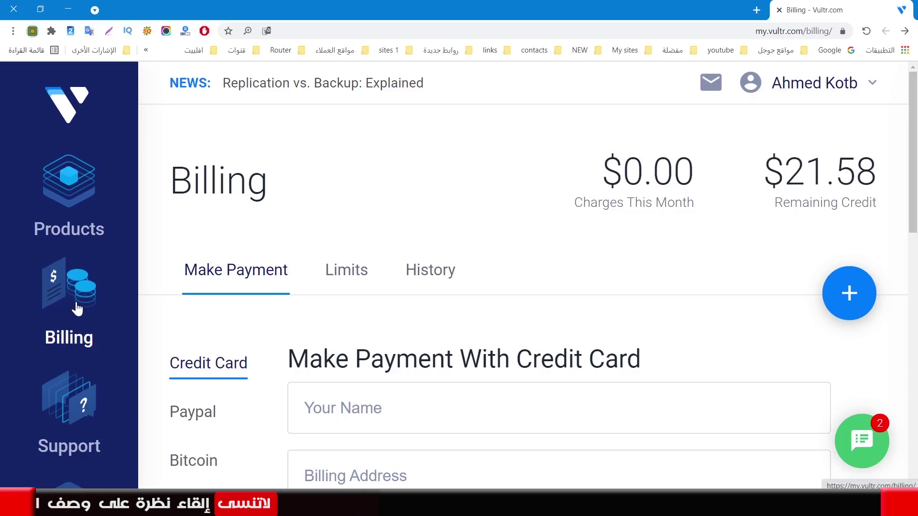
Look through the support tickets, then move to the Referral Program's $10-per-signup Linking Code page
{"action": "left_click", "coordinate": [62, 415]}
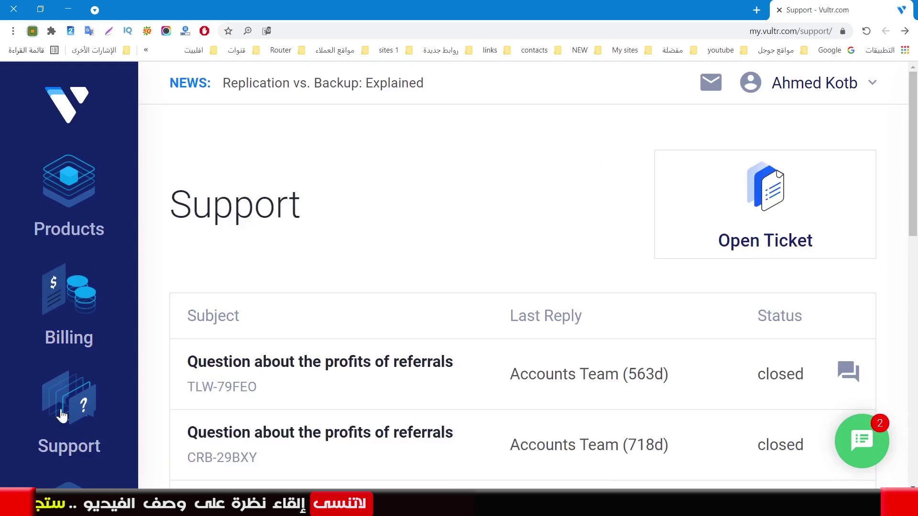
{"action": "scroll", "coordinate": [375, 266], "scroll_direction": "down", "scroll_amount": 3}
{"action": "scroll", "coordinate": [529, 358], "scroll_direction": "up", "scroll_amount": 1}
{"action": "scroll", "coordinate": [478, 389], "scroll_direction": "down", "scroll_amount": 4}
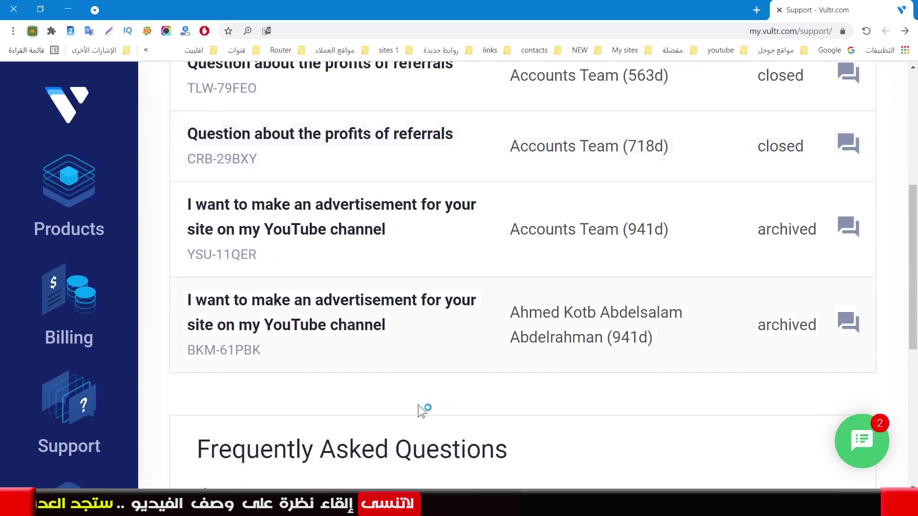
{"action": "scroll", "coordinate": [287, 330], "scroll_direction": "up", "scroll_amount": 1}
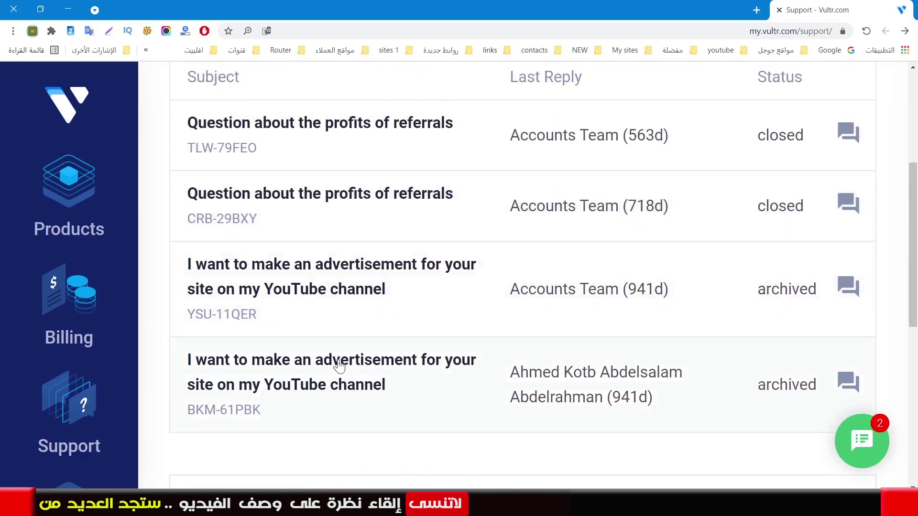
{"action": "scroll", "coordinate": [115, 387], "scroll_direction": "down", "scroll_amount": 5}
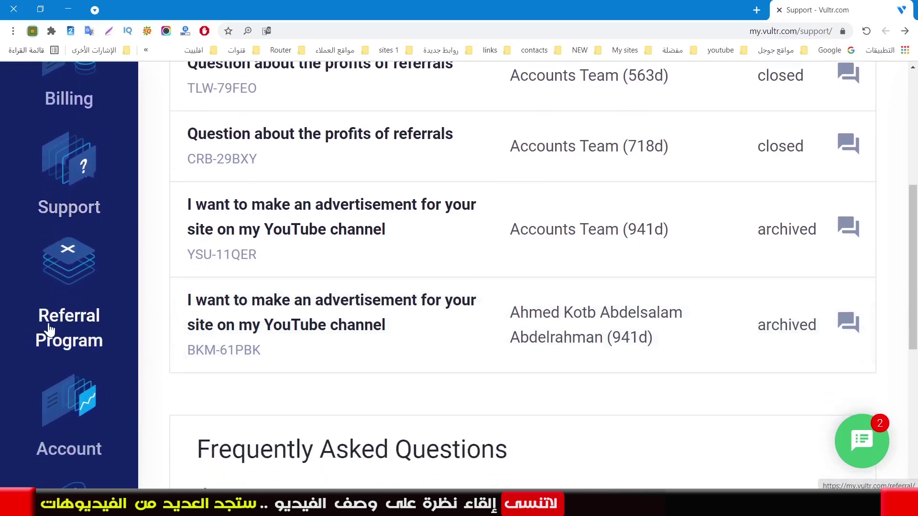
{"action": "left_click", "coordinate": [70, 326]}
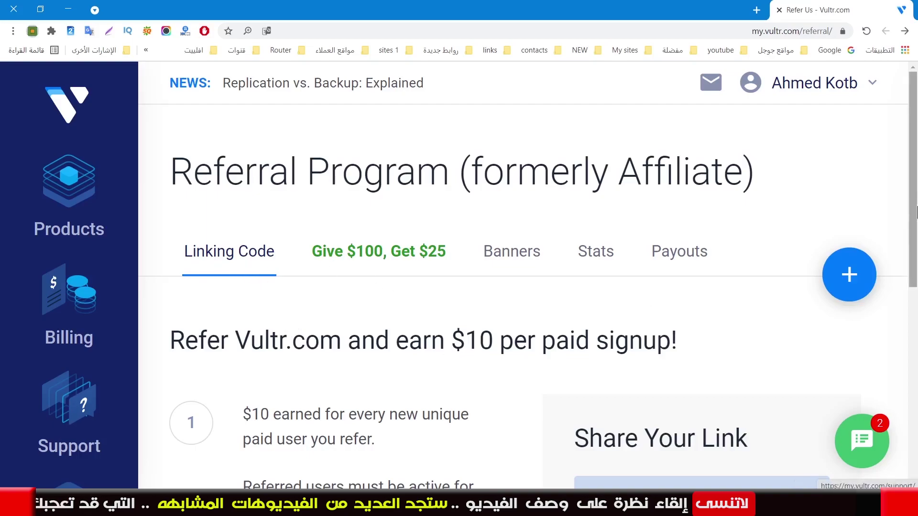
Zoom the Referral Program page out from 110% to 100%
{"action": "key", "text": "ctrl+minus"}
{"action": "key", "text": "ctrl+minus"}
{"action": "mouse_move", "coordinate": [856, 199]}
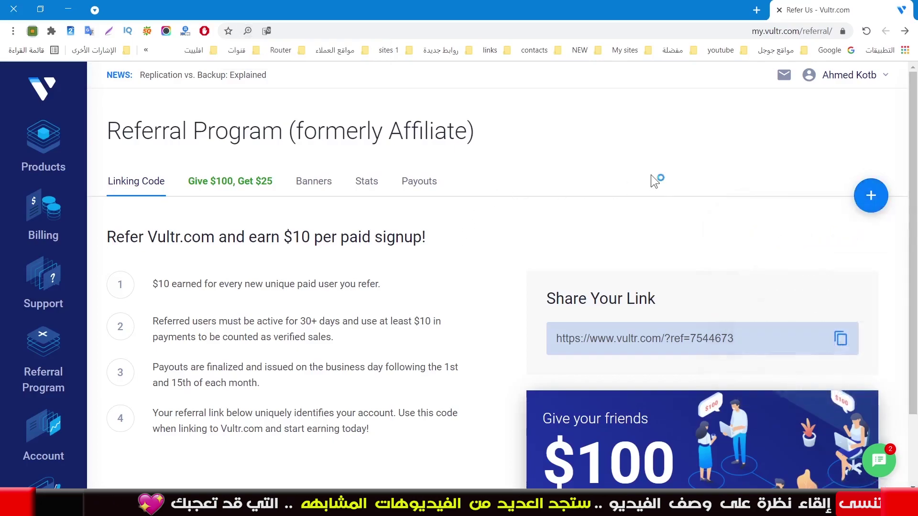
{"action": "key", "text": "ctrl+minus"}
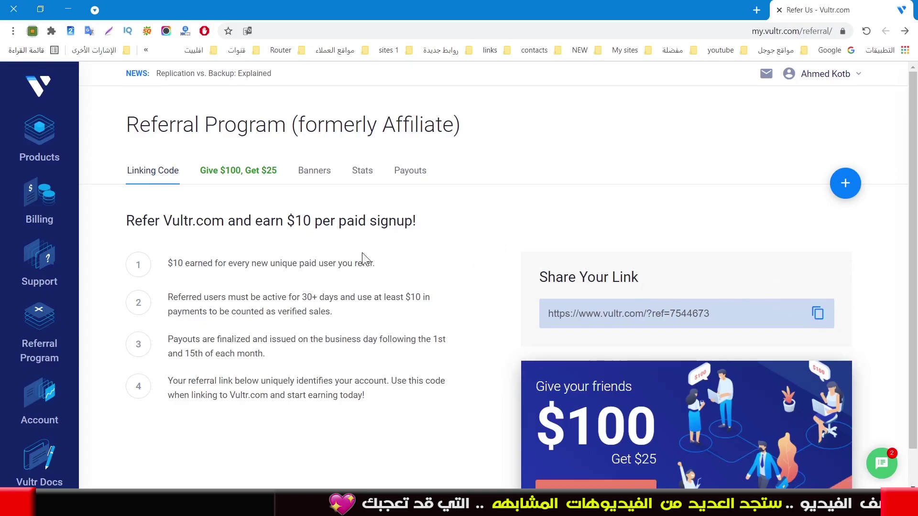
Select the referral URL in the Share Your Link box and copy it
{"action": "left_click_drag", "start_coordinate": [294, 221], "coordinate": [333, 227]}
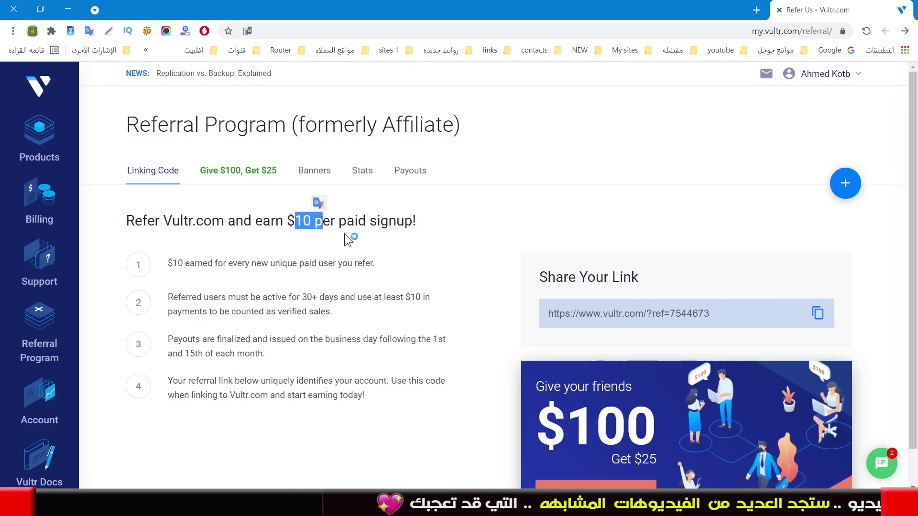
{"action": "left_click_drag", "start_coordinate": [719, 308], "coordinate": [544, 308]}
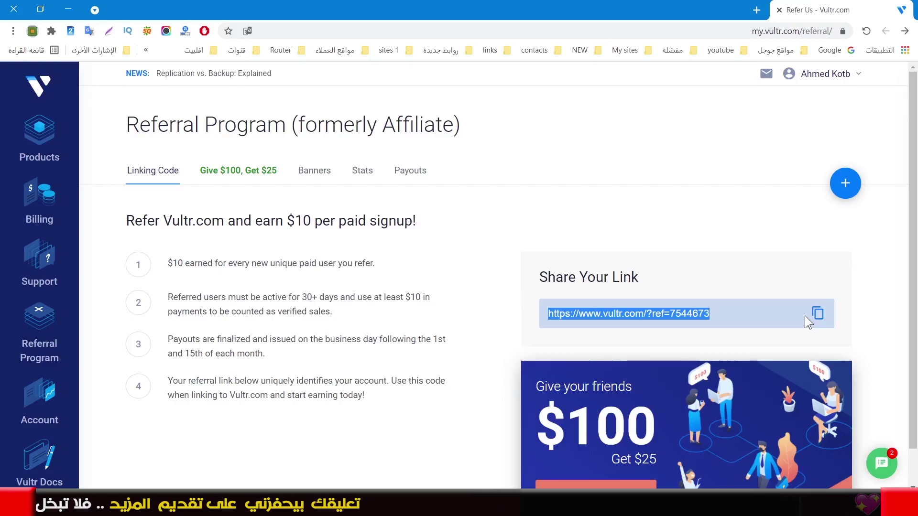
{"action": "left_click", "coordinate": [804, 315]}
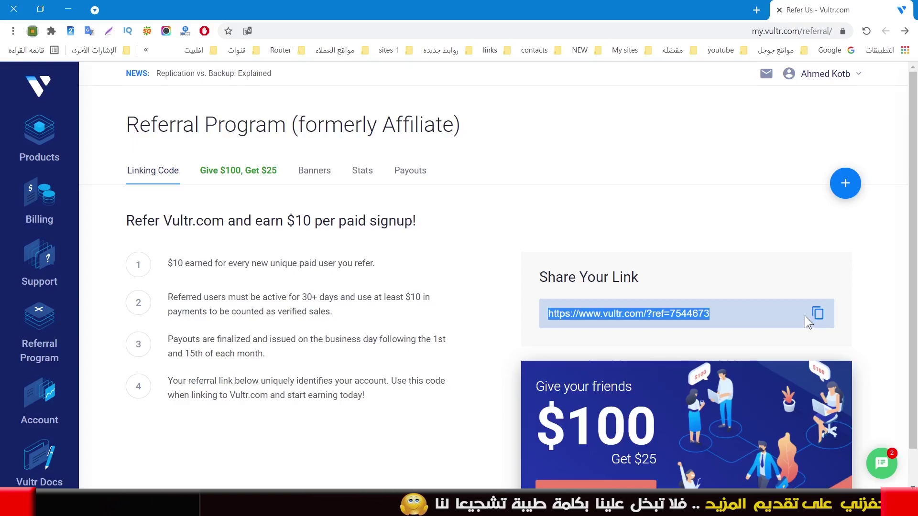
{"action": "left_click", "coordinate": [804, 316]}
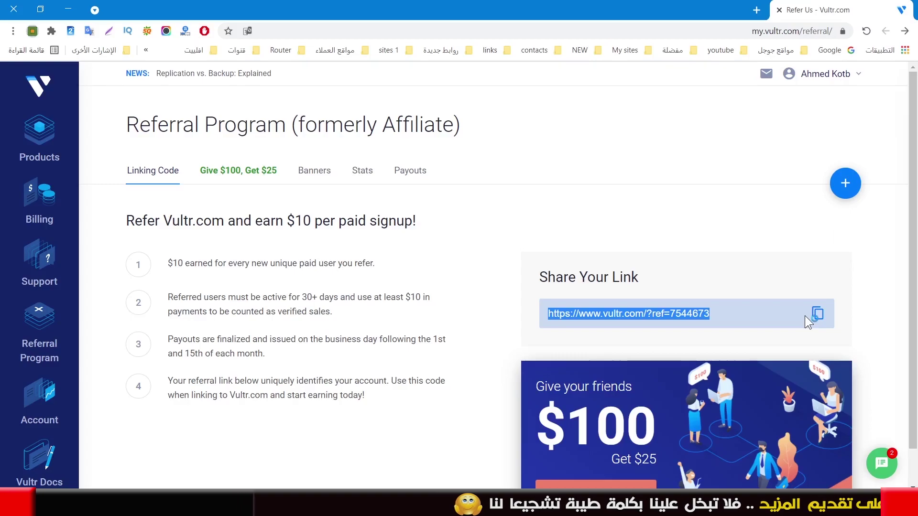
{"action": "left_click", "coordinate": [804, 315]}
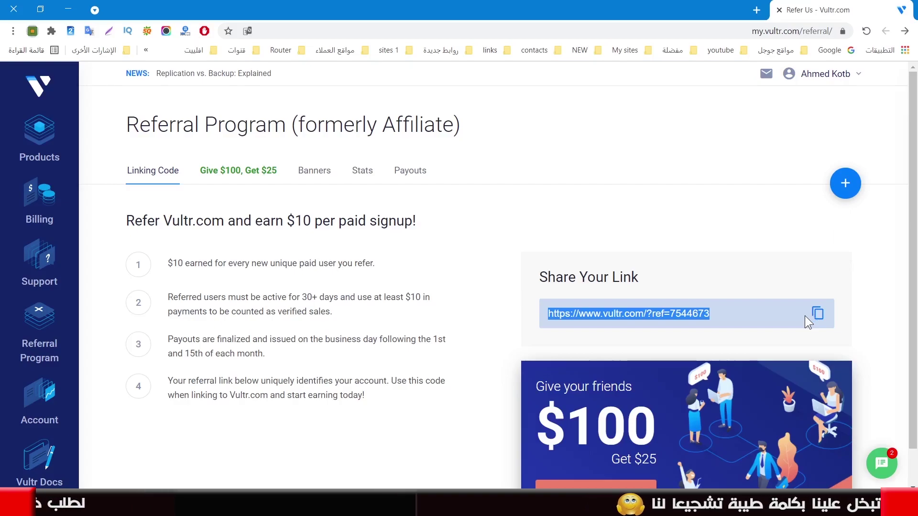
{"action": "left_click", "coordinate": [804, 316]}
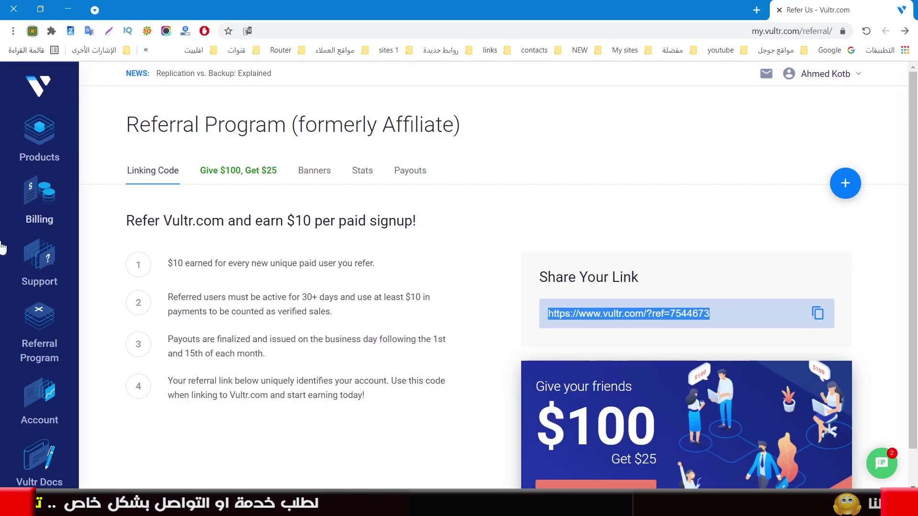
{"action": "left_click", "coordinate": [224, 175]}
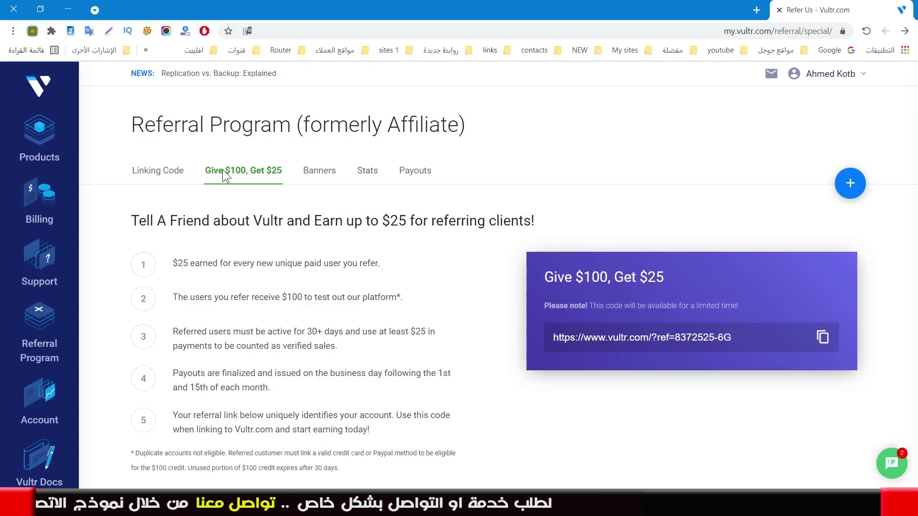
{"action": "left_click_drag", "start_coordinate": [742, 333], "coordinate": [530, 328]}
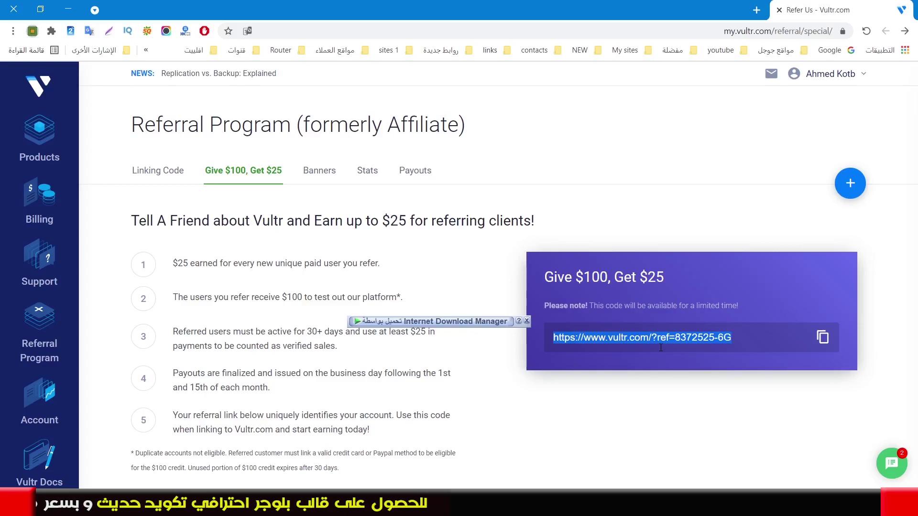
{"action": "left_click_drag", "start_coordinate": [379, 253], "coordinate": [207, 454]}
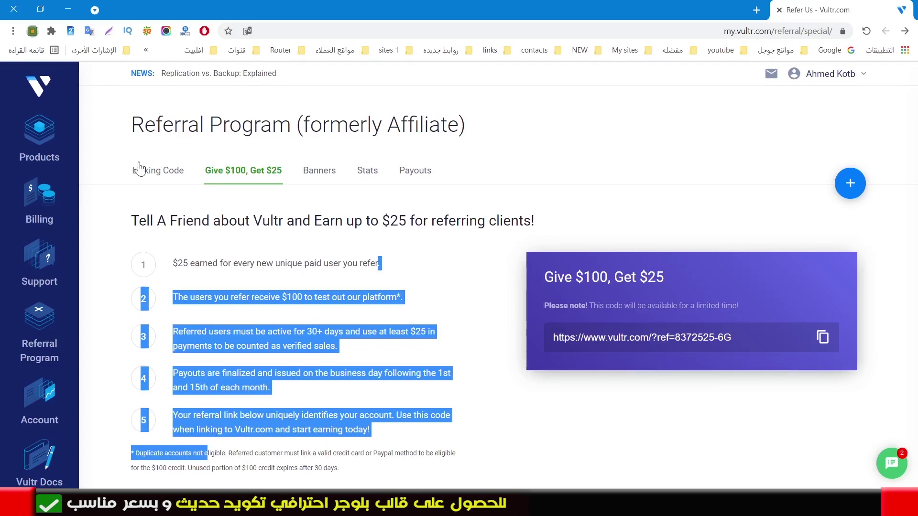
{"action": "left_click", "coordinate": [149, 176]}
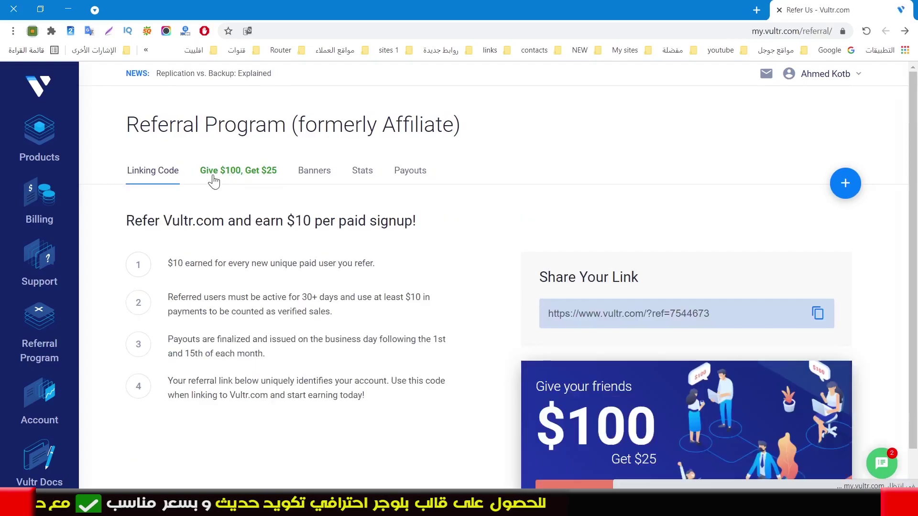
Switch between Linking Code and Banners, ending on Banners with the 160x600px preview
{"action": "left_click", "coordinate": [253, 175]}
{"action": "left_click", "coordinate": [310, 173]}
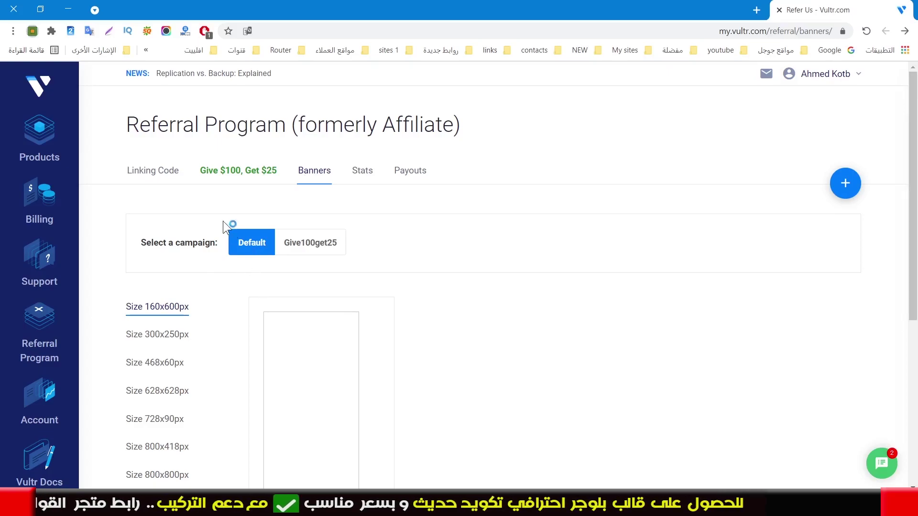
{"action": "left_click", "coordinate": [168, 178]}
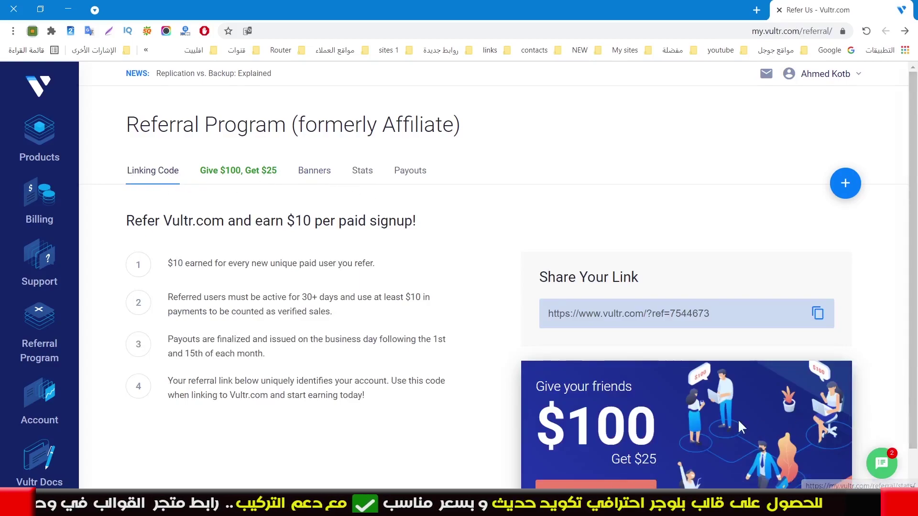
{"action": "left_click", "coordinate": [313, 178]}
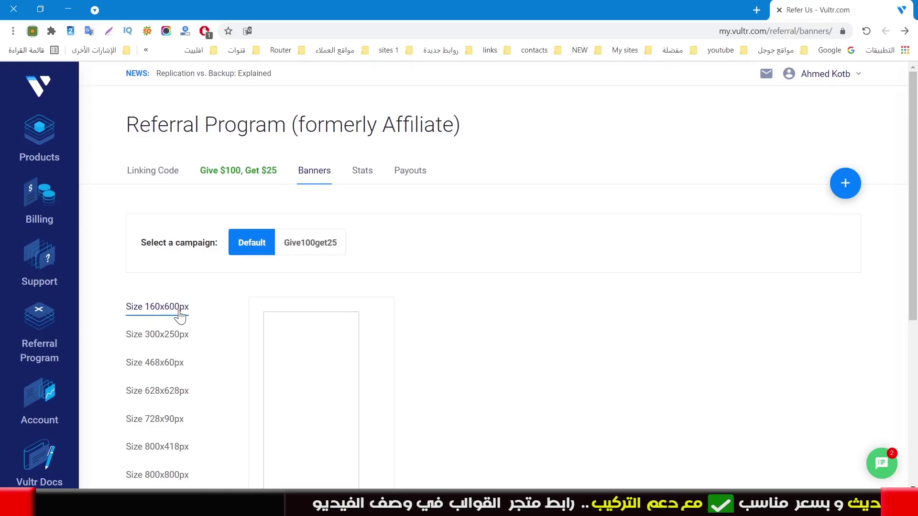
Preview the 300x250, 468x60, 628x628 and 728x90 banners, copying the 728x90 link
{"action": "left_click", "coordinate": [158, 337]}
{"action": "scroll", "coordinate": [157, 342], "scroll_direction": "down", "scroll_amount": 1}
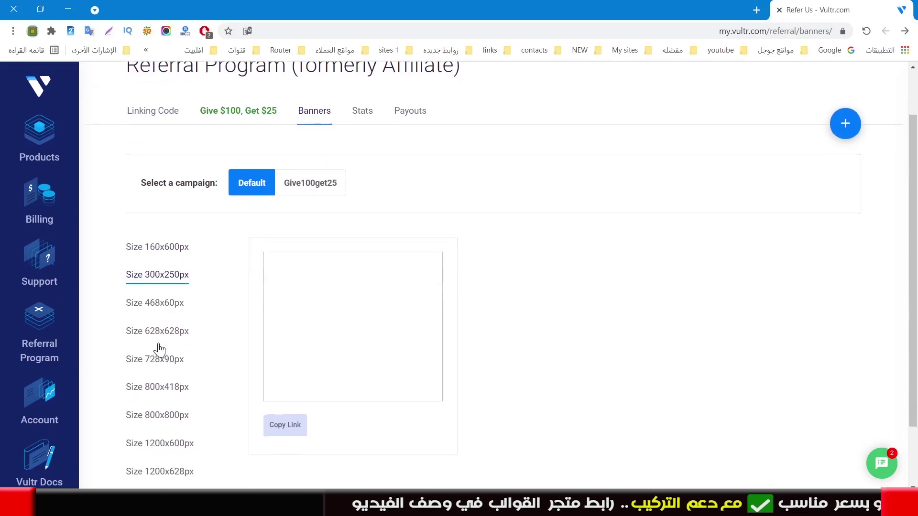
{"action": "left_click", "coordinate": [165, 305]}
{"action": "left_click", "coordinate": [165, 333]}
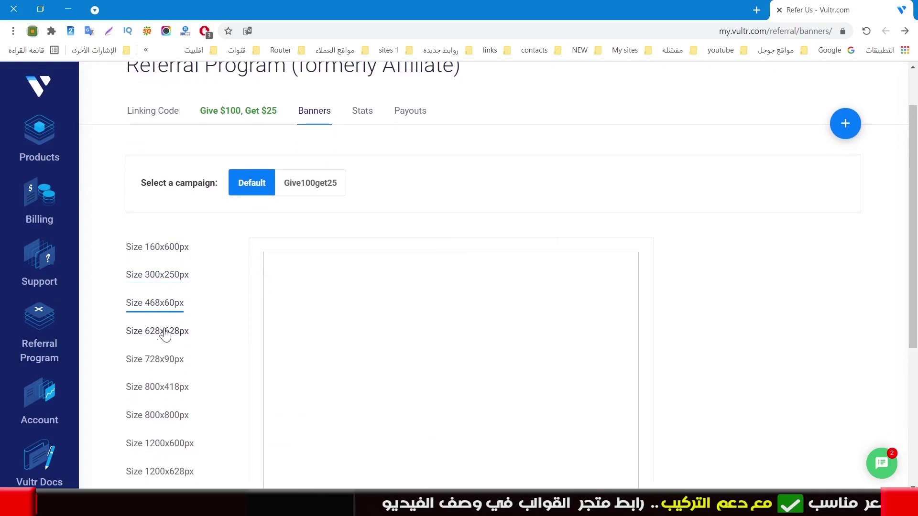
{"action": "left_click", "coordinate": [162, 360]}
{"action": "left_click", "coordinate": [275, 331]}
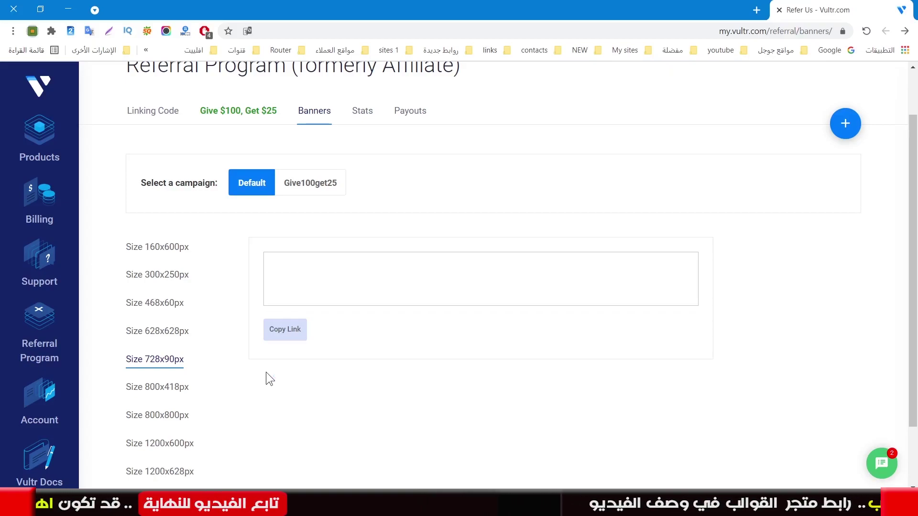
Preview the 800x418 banner, then reopen the Banners tab at 160x600px
{"action": "left_click", "coordinate": [149, 390]}
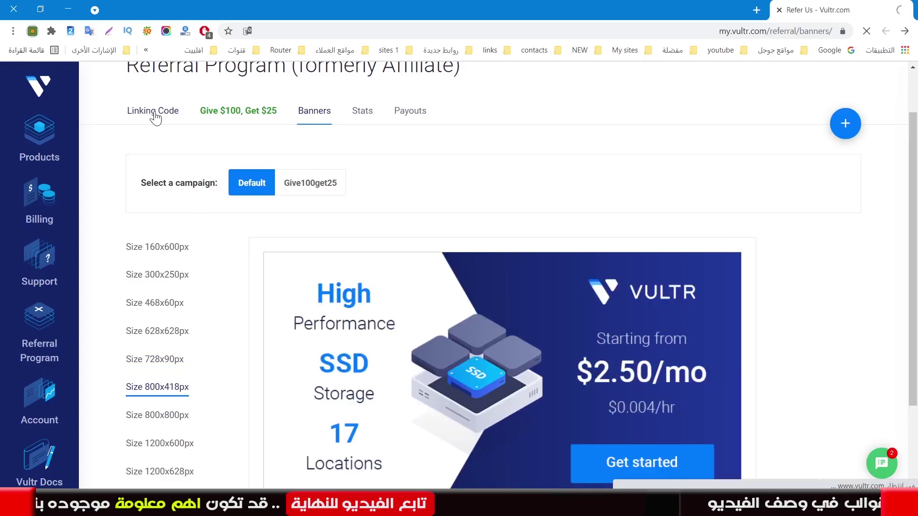
{"action": "left_click", "coordinate": [298, 171]}
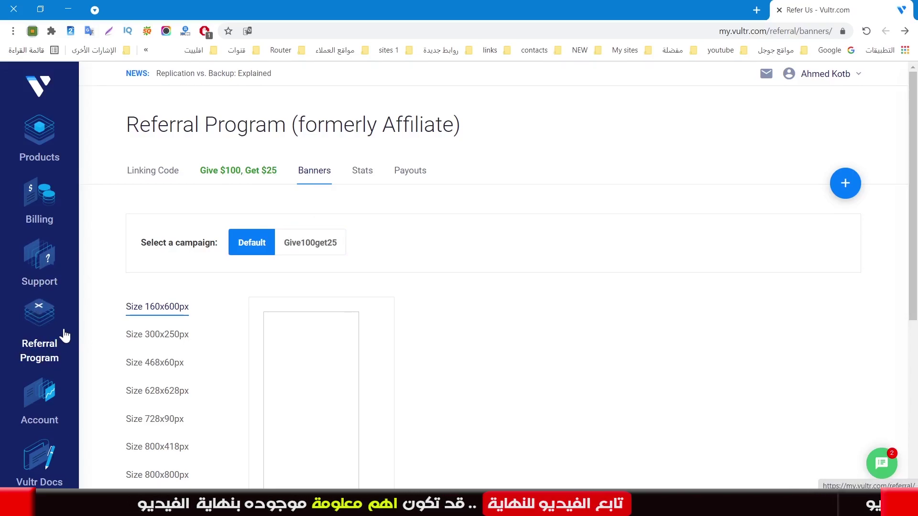
{"action": "scroll", "coordinate": [207, 356], "scroll_direction": "down", "scroll_amount": 5}
{"action": "scroll", "coordinate": [208, 354], "scroll_direction": "up", "scroll_amount": 5}
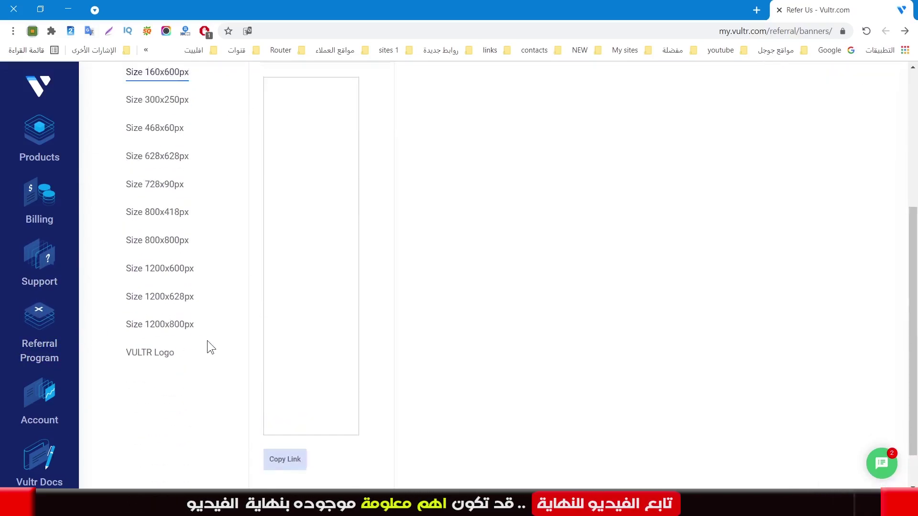
Open the referral Stats tab and page back to April 2021's clicks and signups
{"action": "left_click", "coordinate": [362, 172]}
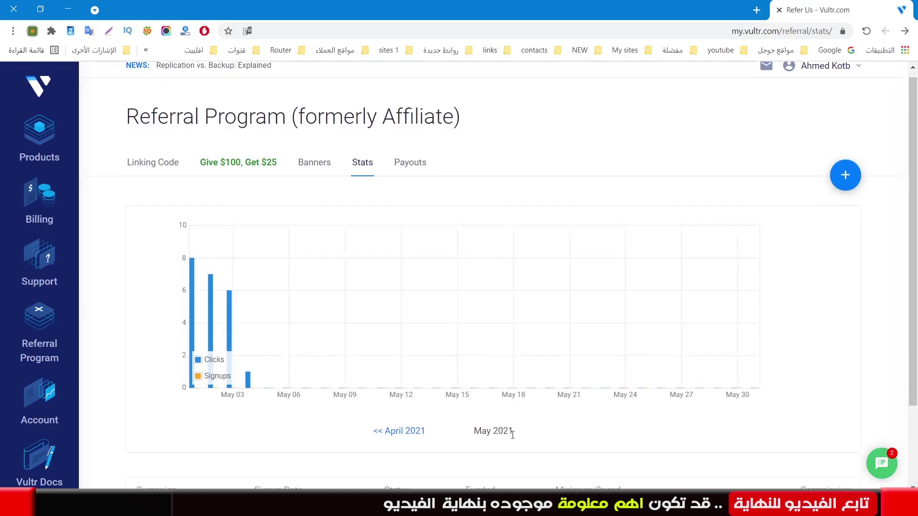
{"action": "scroll", "coordinate": [504, 436], "scroll_direction": "down", "scroll_amount": 2}
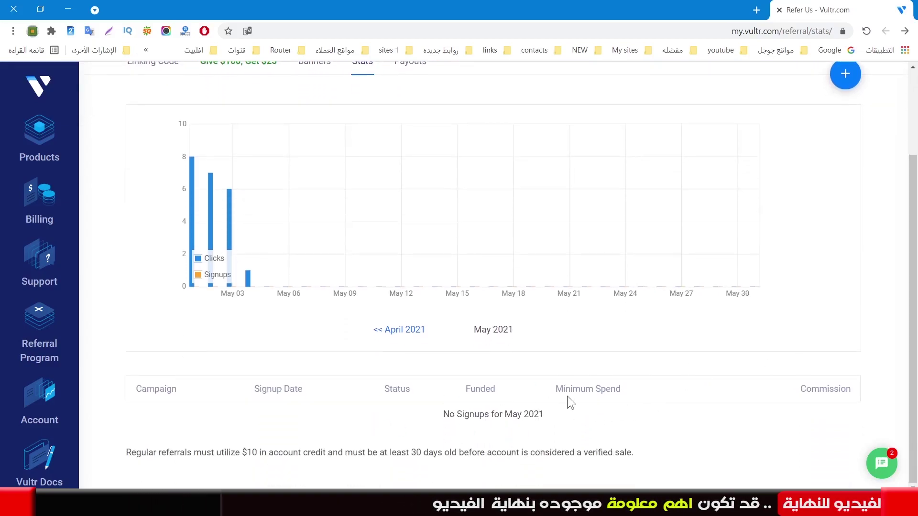
{"action": "scroll", "coordinate": [317, 332], "scroll_direction": "up", "scroll_amount": 1}
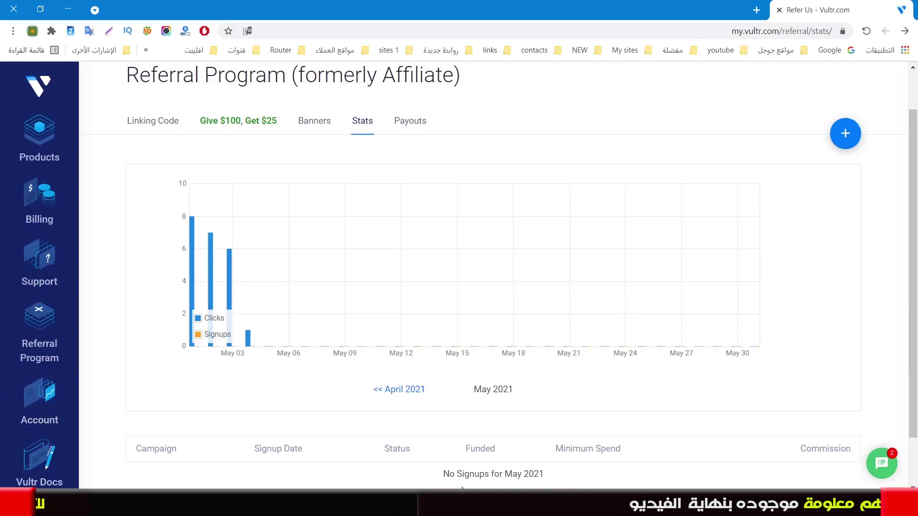
{"action": "left_click", "coordinate": [401, 392]}
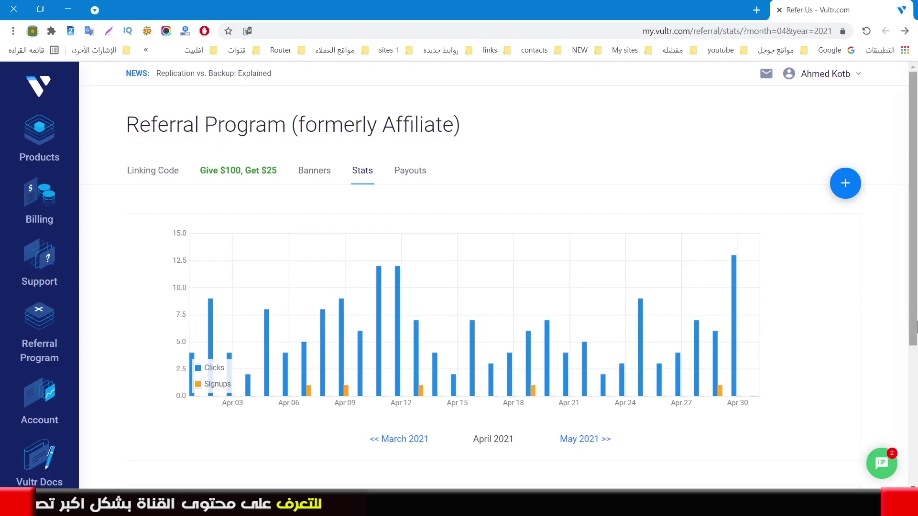
{"action": "scroll", "coordinate": [915, 326], "scroll_direction": "down", "scroll_amount": 5}
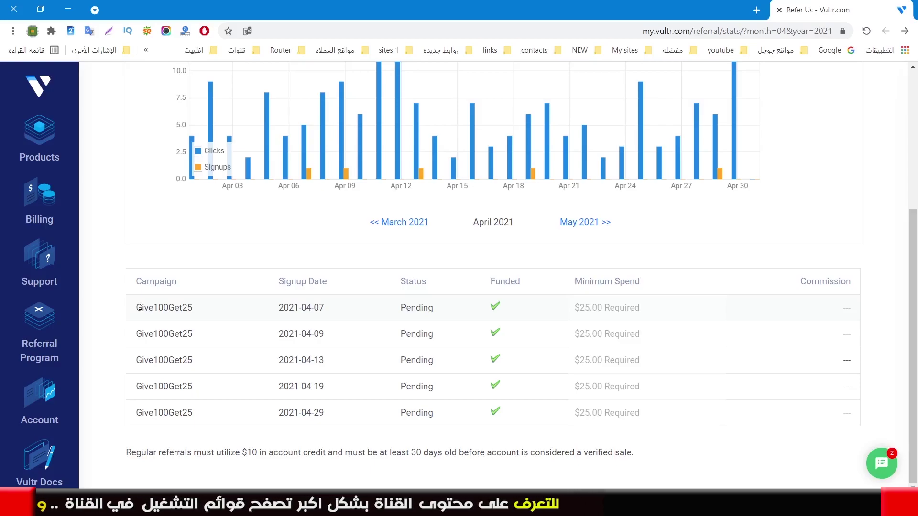
{"action": "left_click_drag", "start_coordinate": [191, 307], "coordinate": [199, 406]}
{"action": "left_click", "coordinate": [199, 406]}
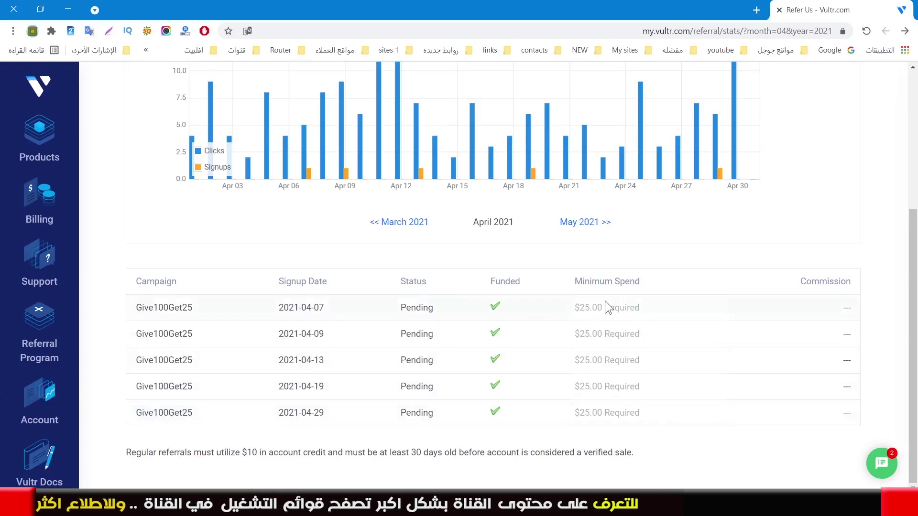
{"action": "left_click_drag", "start_coordinate": [298, 307], "coordinate": [299, 403]}
{"action": "left_click", "coordinate": [374, 364]}
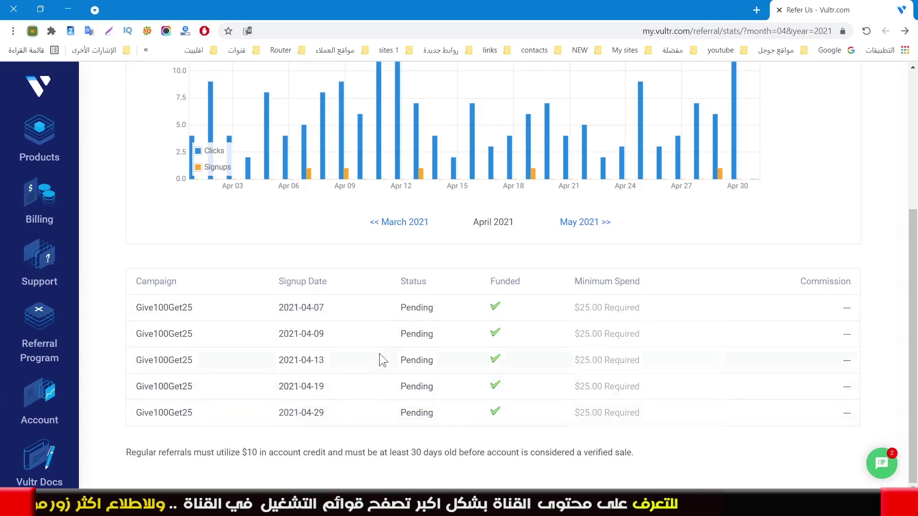
{"action": "left_click_drag", "start_coordinate": [397, 312], "coordinate": [425, 306]}
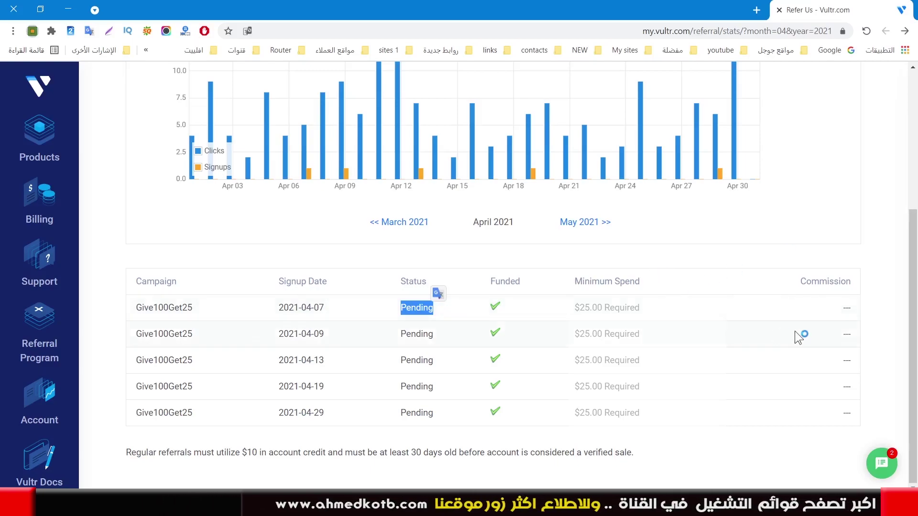
{"action": "left_click", "coordinate": [827, 312]}
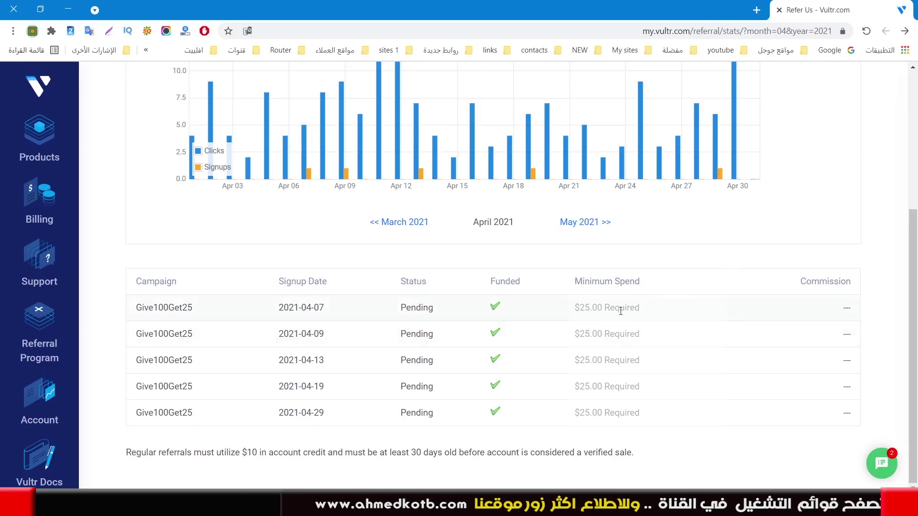
{"action": "left_click_drag", "start_coordinate": [640, 307], "coordinate": [613, 401]}
{"action": "left_click", "coordinate": [622, 335]}
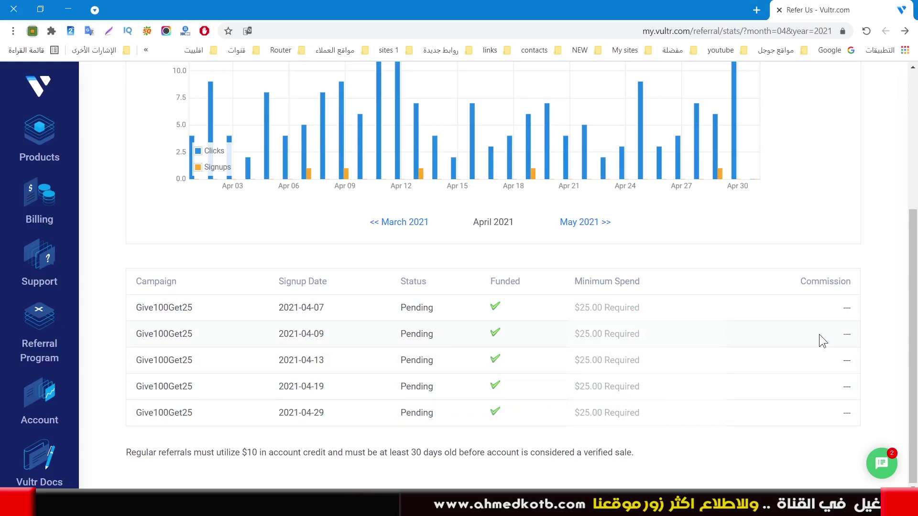
{"action": "left_click_drag", "start_coordinate": [651, 357], "coordinate": [641, 410]}
{"action": "left_click", "coordinate": [642, 409]}
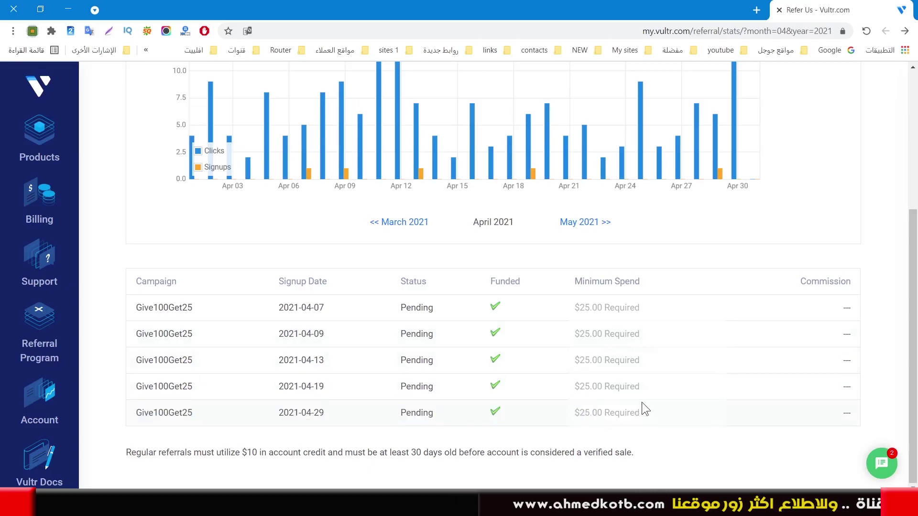
{"action": "left_click_drag", "start_coordinate": [574, 334], "coordinate": [640, 334]}
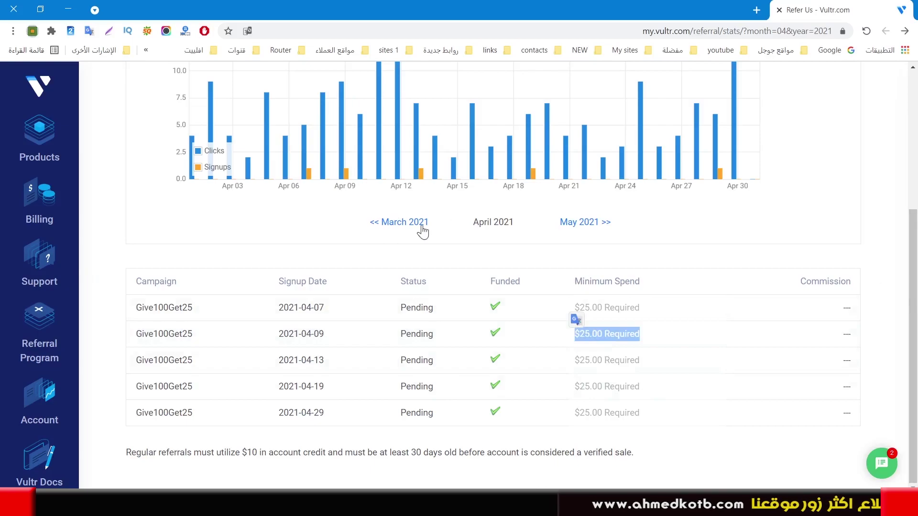
{"action": "left_click", "coordinate": [403, 226]}
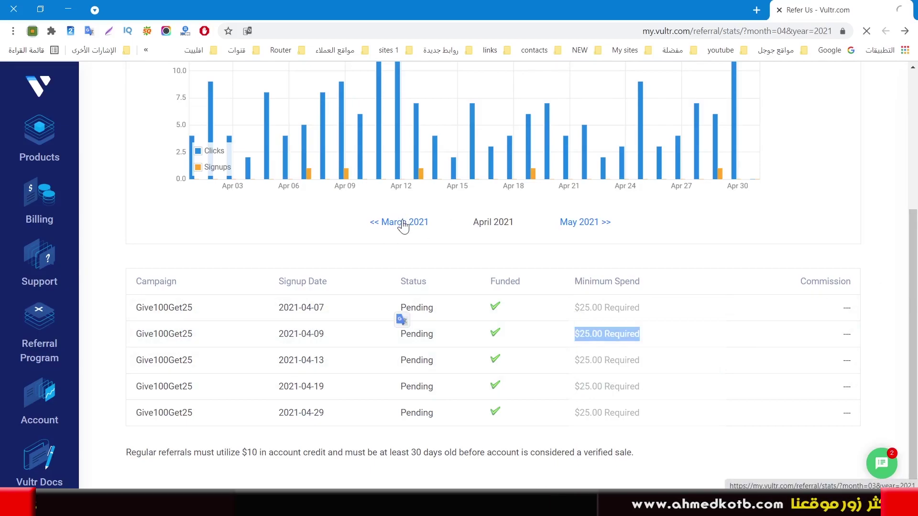
Highlight the Invalid Referral status, then page back month by month to October 2020
{"action": "scroll", "coordinate": [485, 298], "scroll_direction": "down", "scroll_amount": 5}
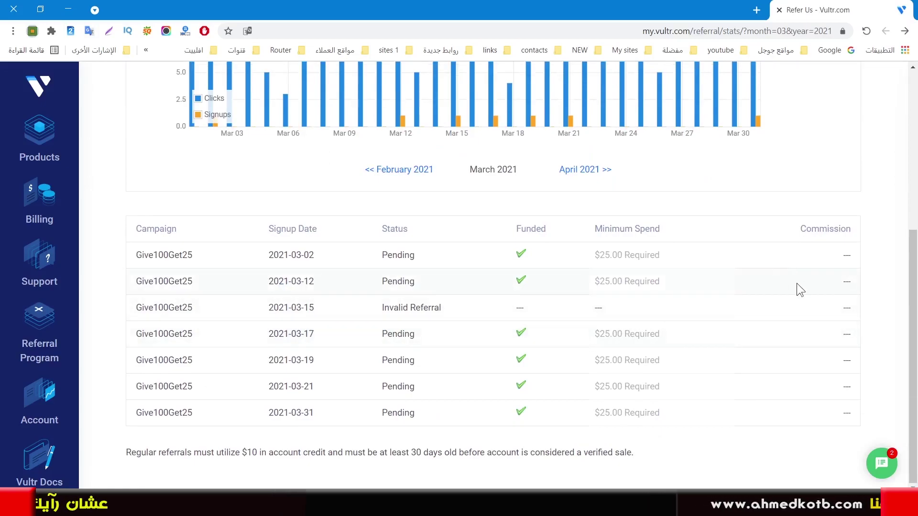
{"action": "left_click_drag", "start_coordinate": [462, 313], "coordinate": [352, 310]}
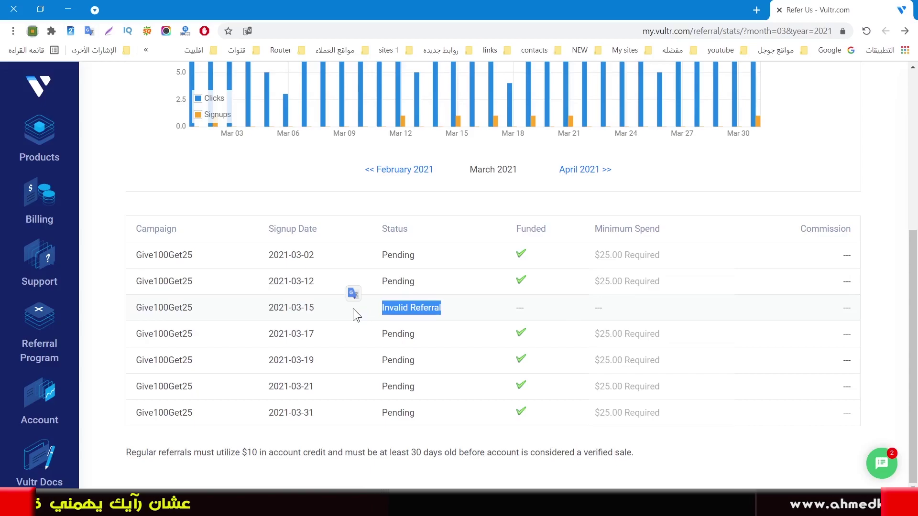
{"action": "left_click", "coordinate": [411, 174]}
{"action": "scroll", "coordinate": [573, 364], "scroll_direction": "down", "scroll_amount": 5}
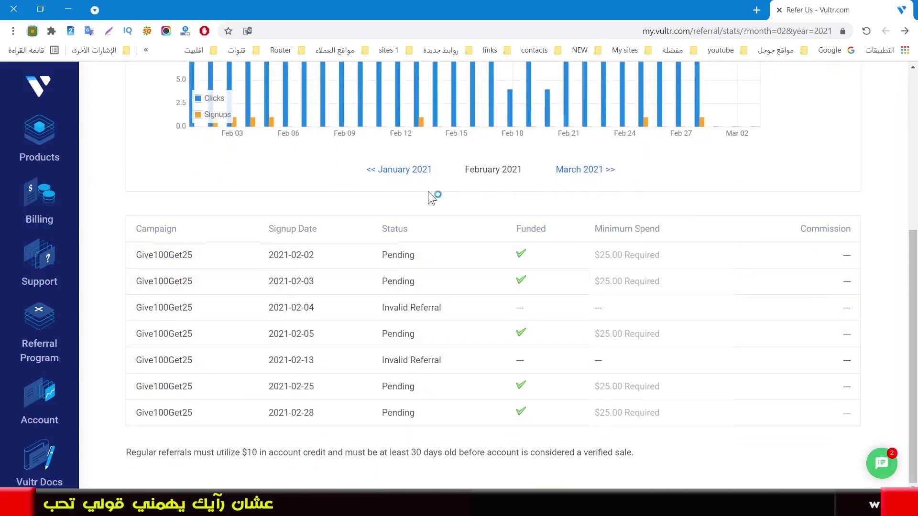
{"action": "left_click", "coordinate": [392, 180]}
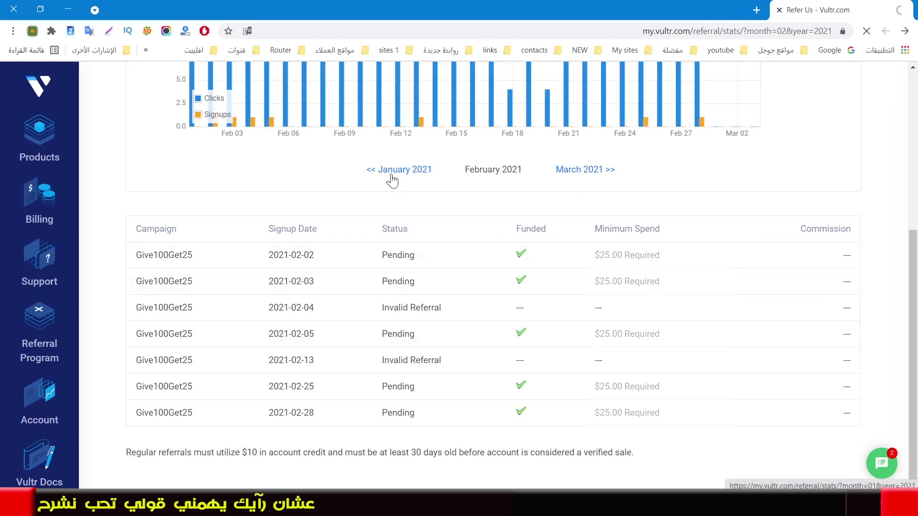
{"action": "scroll", "coordinate": [488, 211], "scroll_direction": "down", "scroll_amount": 4}
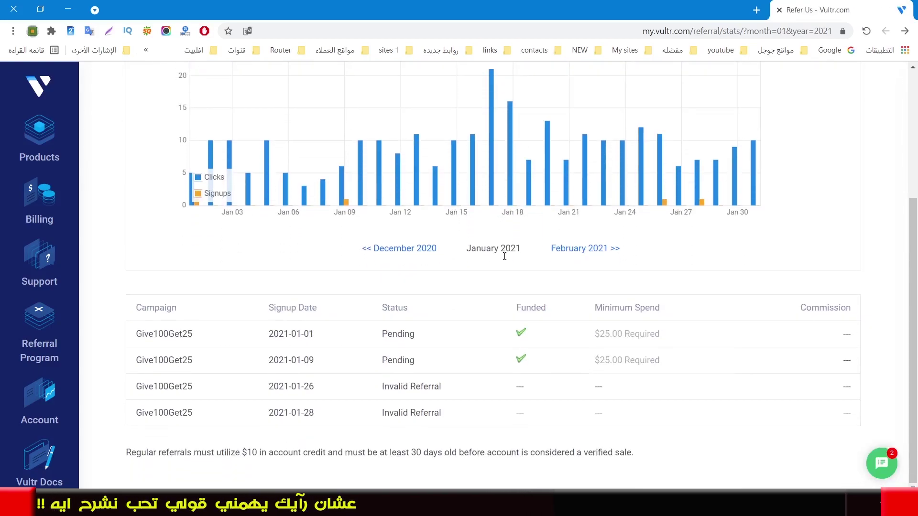
{"action": "left_click", "coordinate": [424, 249]}
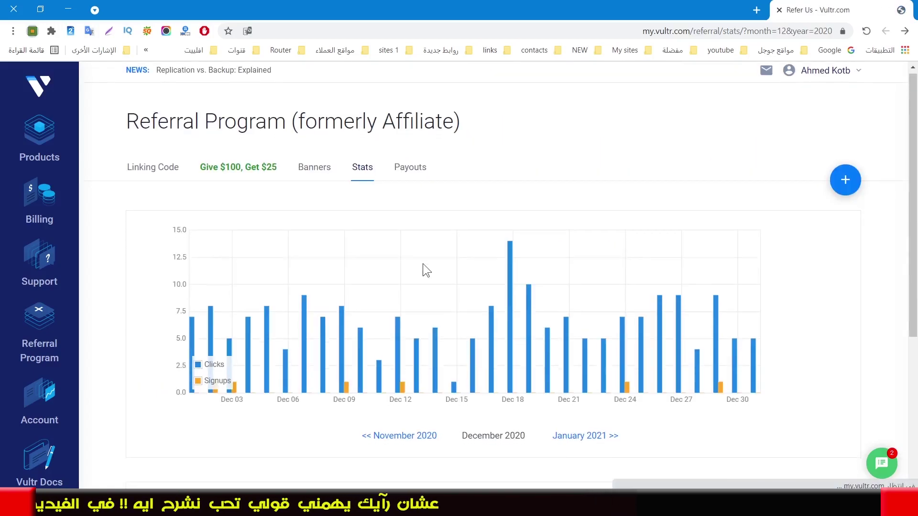
{"action": "scroll", "coordinate": [423, 262], "scroll_direction": "down", "scroll_amount": 5}
{"action": "left_click", "coordinate": [403, 197]}
{"action": "scroll", "coordinate": [400, 202], "scroll_direction": "down", "scroll_amount": 5}
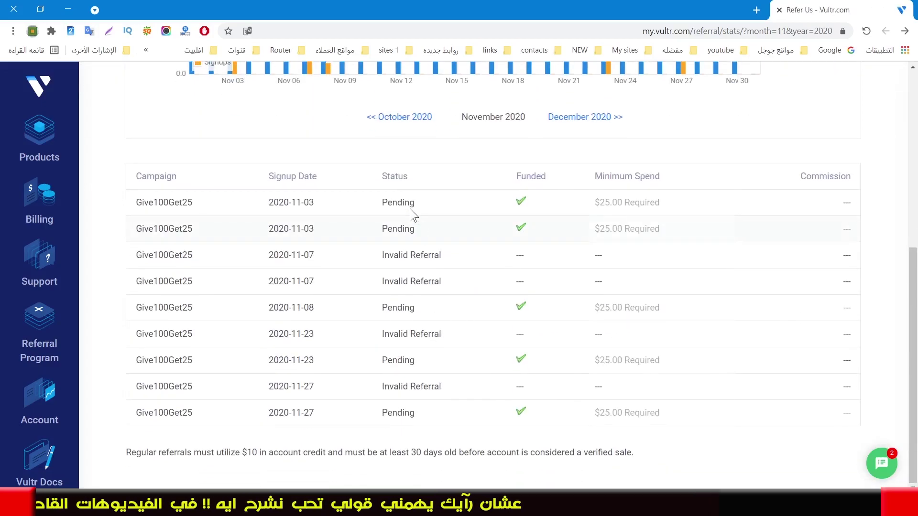
{"action": "left_click", "coordinate": [384, 118]}
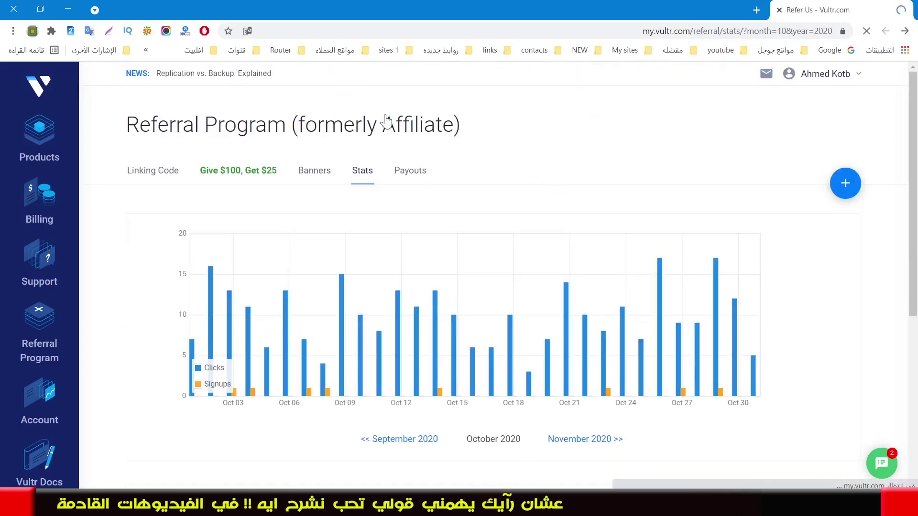
Highlight the October 2020 signup's Completed status and its $25.00 commission
{"action": "scroll", "coordinate": [428, 216], "scroll_direction": "down", "scroll_amount": 5}
{"action": "mouse_move", "coordinate": [831, 386]}
{"action": "left_mouse_down"}
{"action": "mouse_move", "coordinate": [823, 386]}
{"action": "mouse_move", "coordinate": [848, 382]}
{"action": "left_mouse_up"}
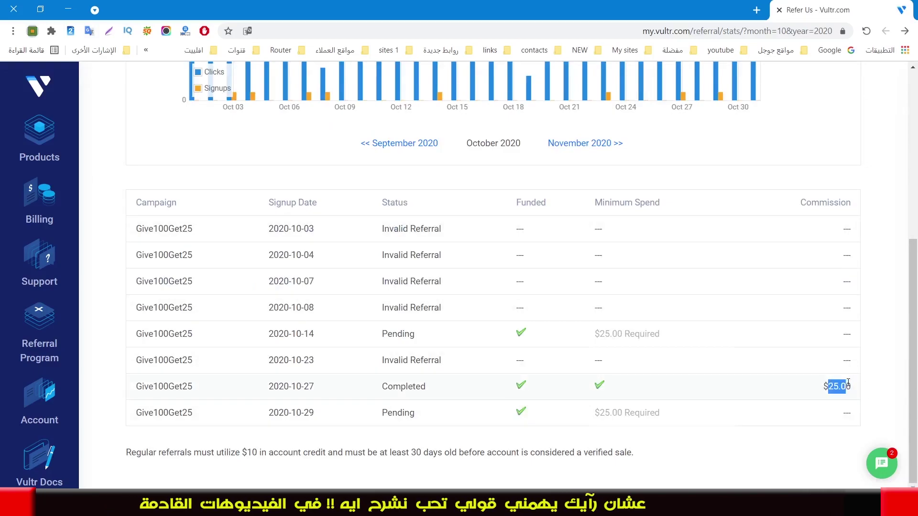
{"action": "left_click_drag", "start_coordinate": [381, 390], "coordinate": [430, 391]}
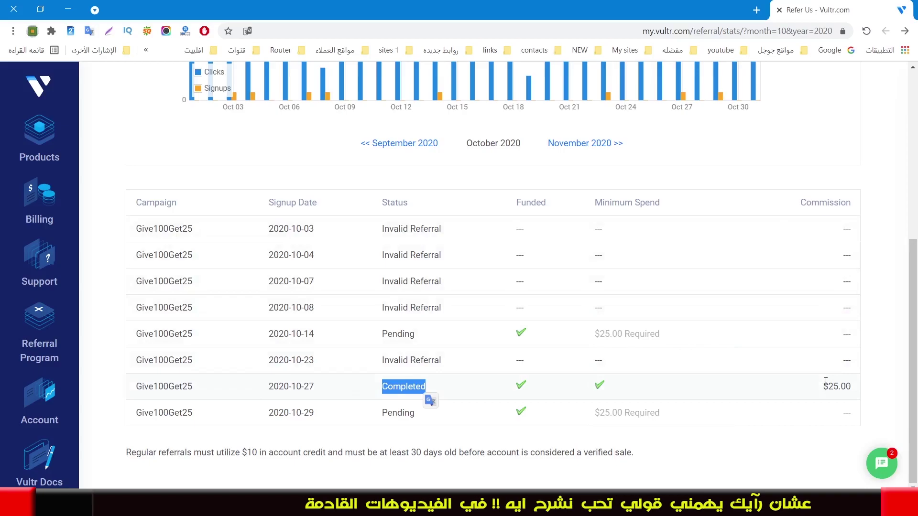
{"action": "left_click_drag", "start_coordinate": [834, 386], "coordinate": [822, 387]}
Page back to September 2020 and highlight the last referral's $25.00 commission
{"action": "left_click", "coordinate": [402, 147]}
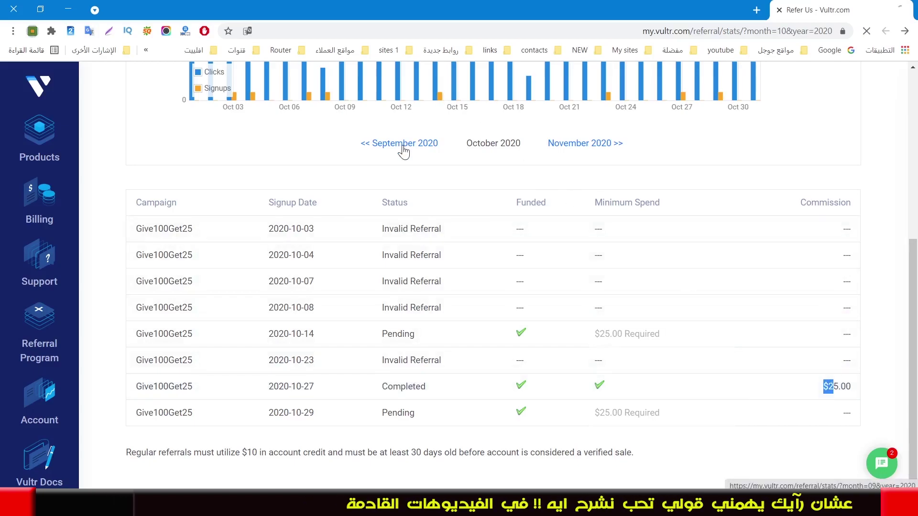
{"action": "scroll", "coordinate": [483, 215], "scroll_direction": "down", "scroll_amount": 5}
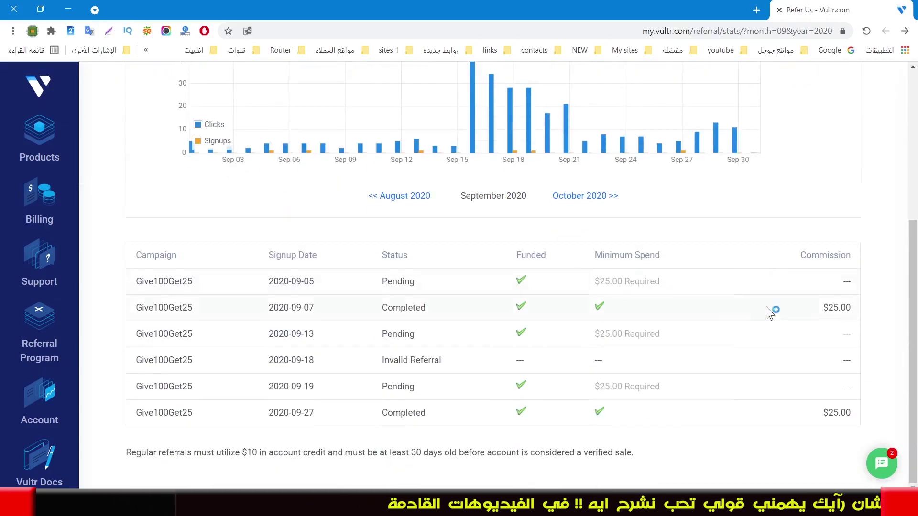
{"action": "mouse_move", "coordinate": [809, 315]}
{"action": "left_mouse_down"}
{"action": "mouse_move", "coordinate": [865, 305]}
{"action": "mouse_move", "coordinate": [815, 311]}
{"action": "left_mouse_up"}
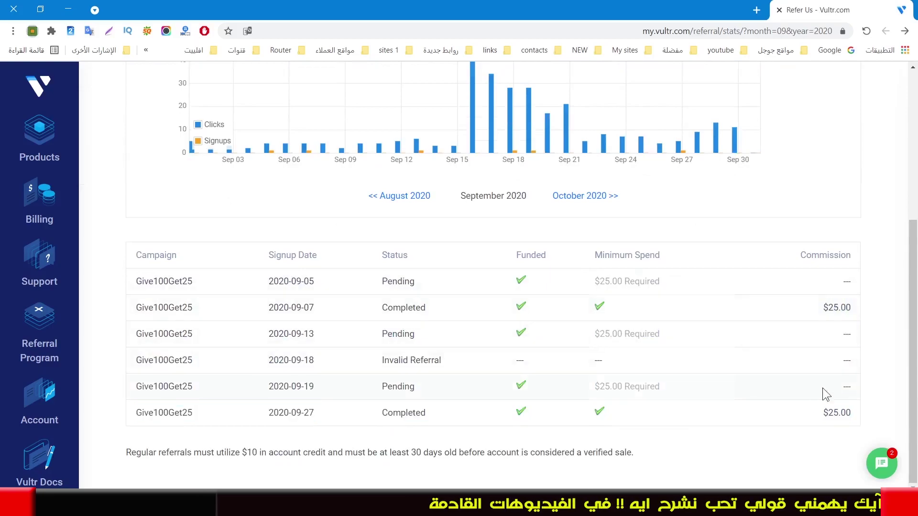
{"action": "double_click", "coordinate": [827, 410]}
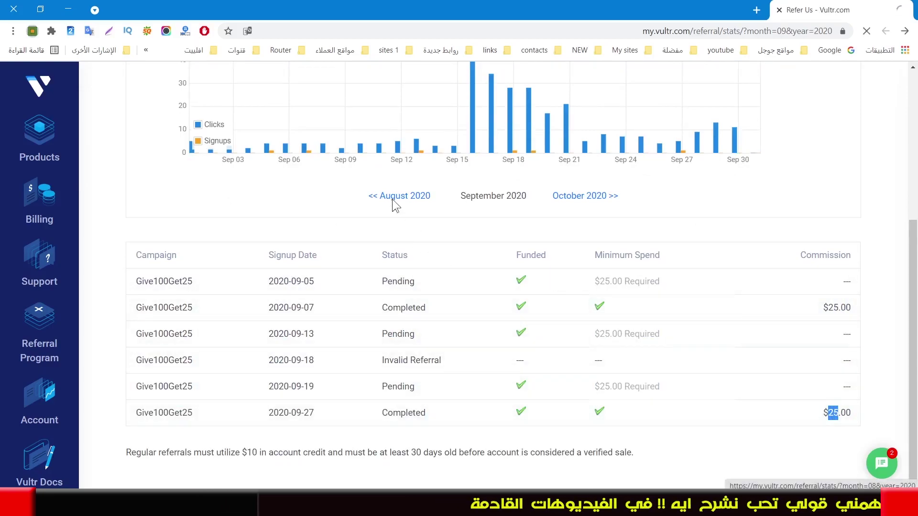
Page back through August to July 2020, highlight the first $10.00 commission, then open Payouts
{"action": "left_click", "coordinate": [392, 199]}
{"action": "scroll", "coordinate": [392, 205], "scroll_direction": "down", "scroll_amount": 4}
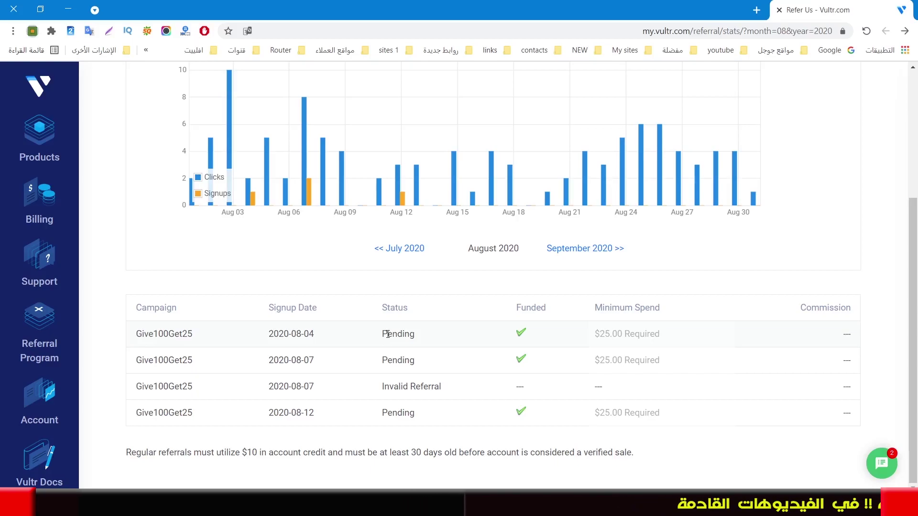
{"action": "left_click", "coordinate": [396, 258]}
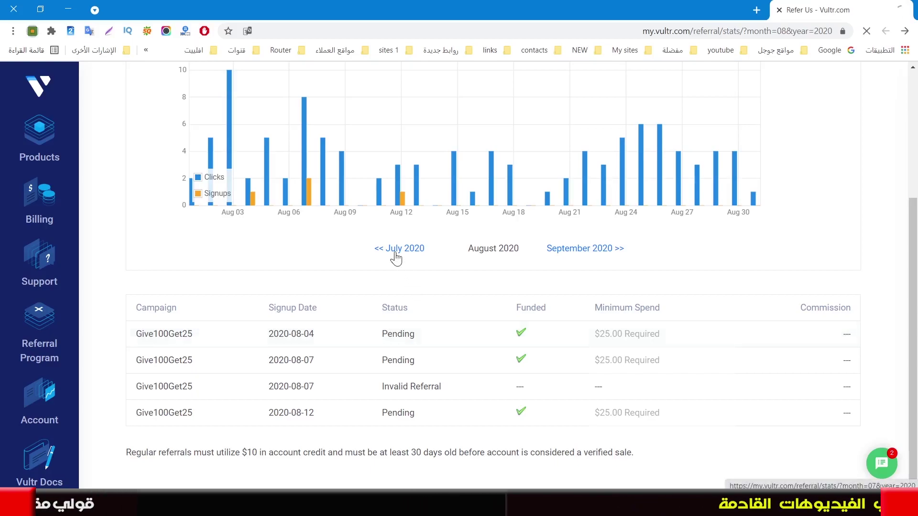
{"action": "scroll", "coordinate": [457, 348], "scroll_direction": "down", "scroll_amount": 4}
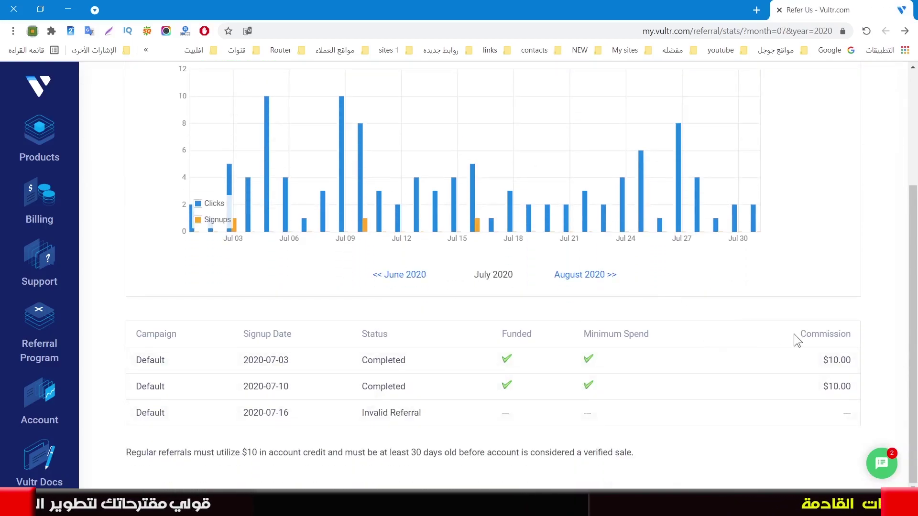
{"action": "left_click_drag", "start_coordinate": [821, 369], "coordinate": [887, 375]}
{"action": "scroll", "coordinate": [615, 298], "scroll_direction": "up", "scroll_amount": 3}
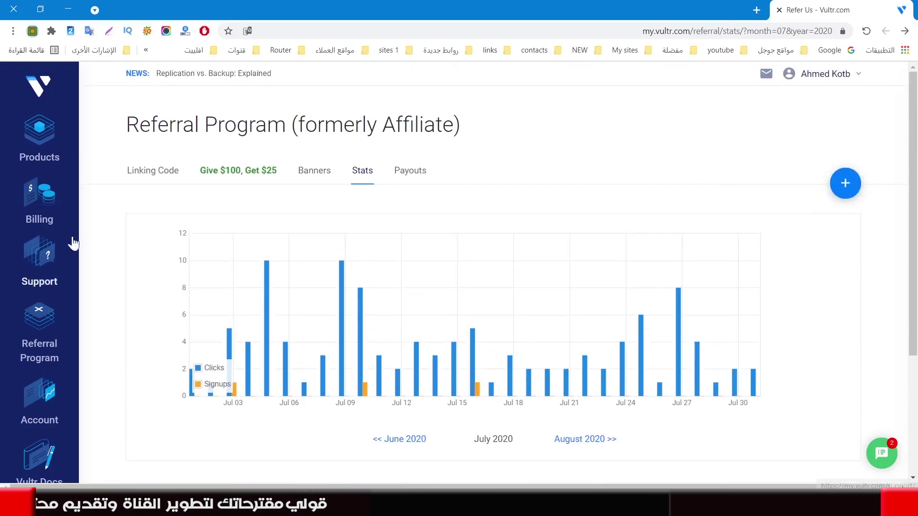
{"action": "left_click", "coordinate": [404, 180]}
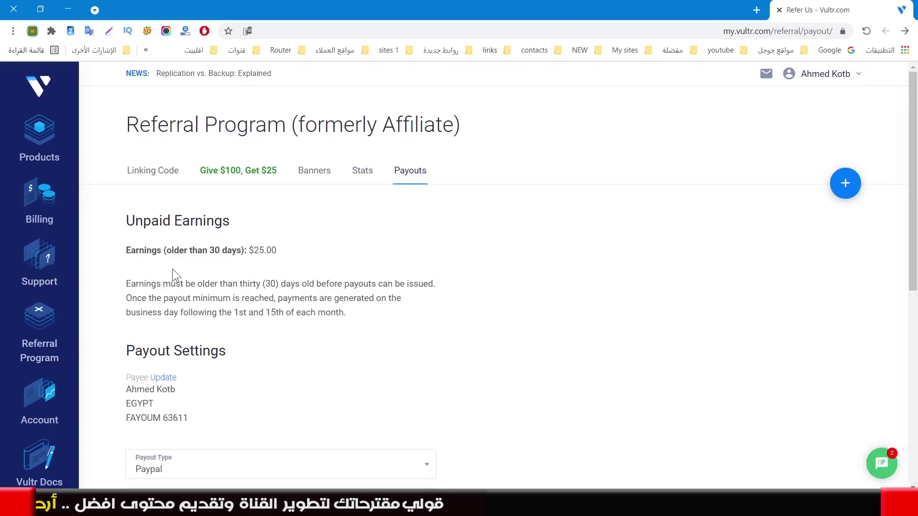
Check the $25.00 unpaid earnings, keep Paypal as payout type, and review minimum payout amounts
{"action": "left_click_drag", "start_coordinate": [249, 250], "coordinate": [267, 250]}
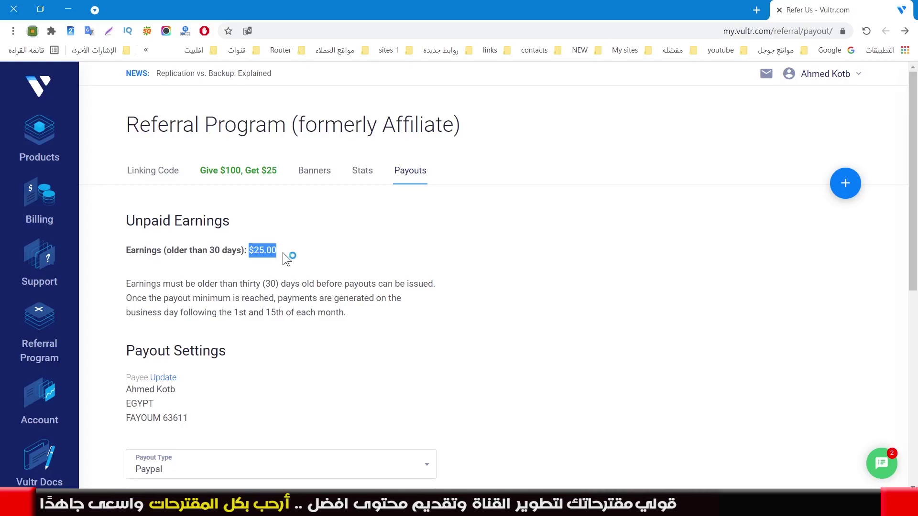
{"action": "left_click", "coordinate": [397, 473]}
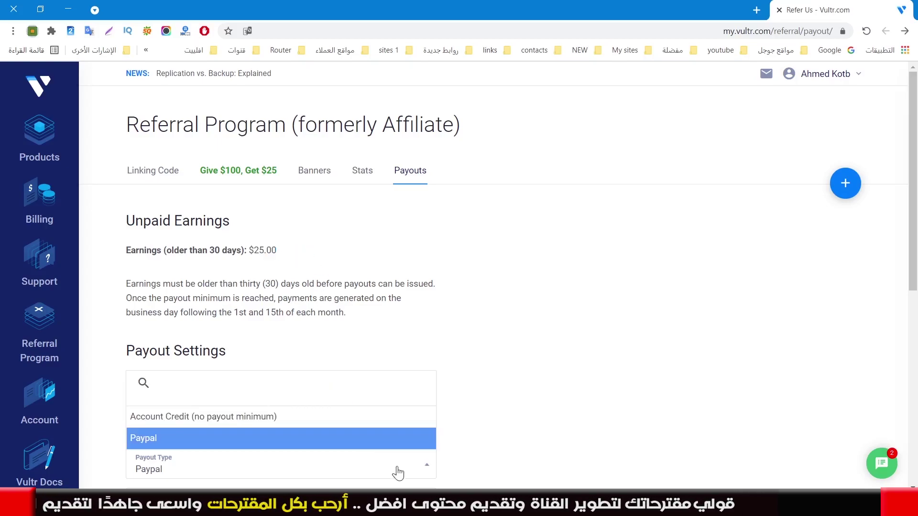
{"action": "left_click", "coordinate": [397, 474]}
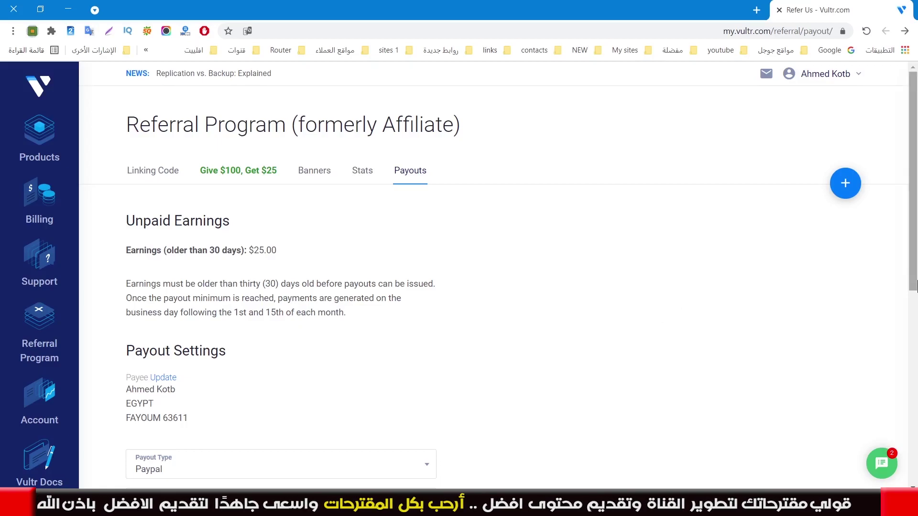
{"action": "left_click_drag", "start_coordinate": [914, 278], "coordinate": [914, 408]}
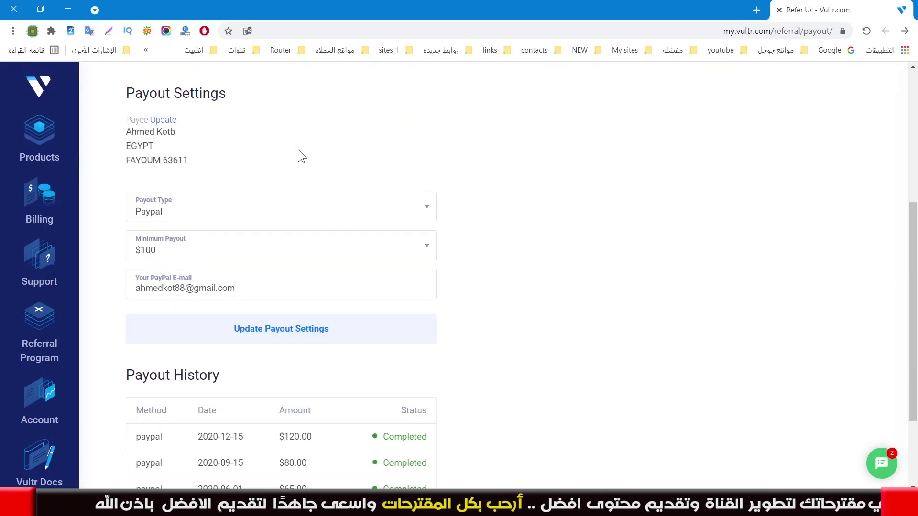
{"action": "left_click", "coordinate": [236, 209]}
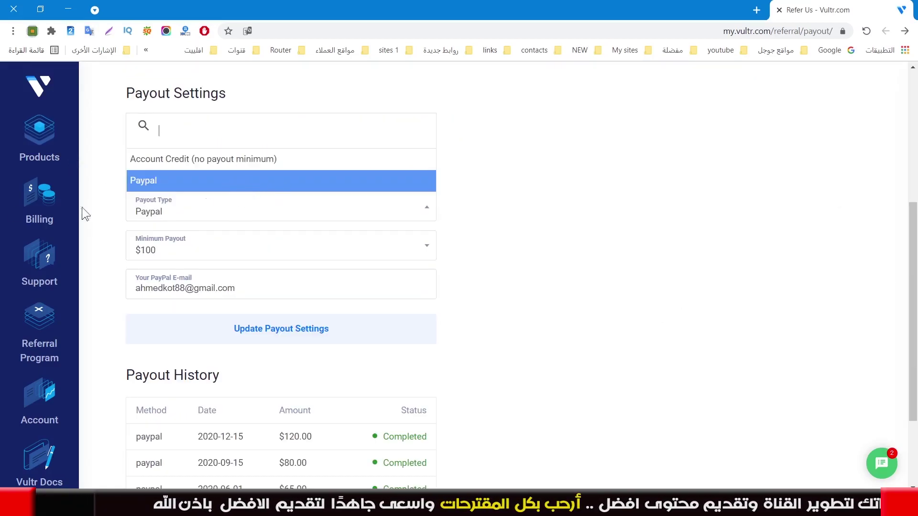
{"action": "left_click", "coordinate": [229, 252]}
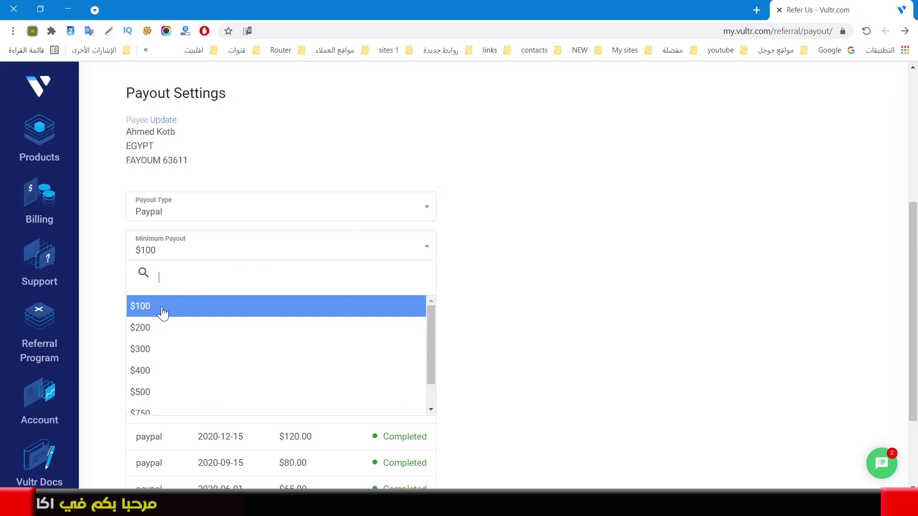
{"action": "scroll", "coordinate": [151, 363], "scroll_direction": "down", "scroll_amount": 1}
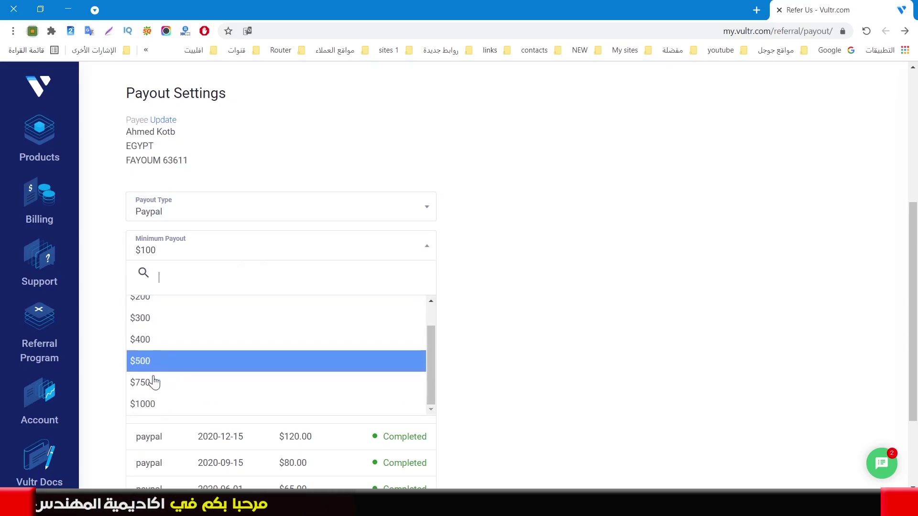
{"action": "scroll", "coordinate": [122, 338], "scroll_direction": "up", "scroll_amount": 3}
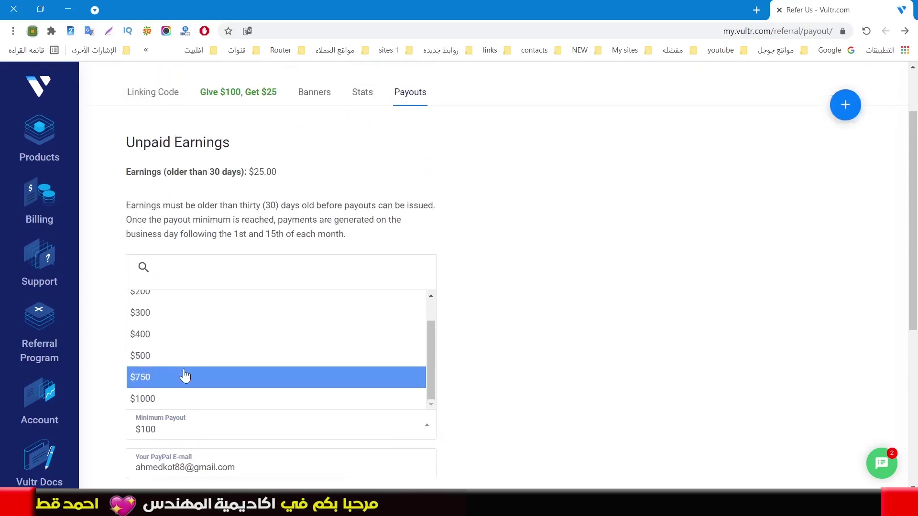
{"action": "scroll", "coordinate": [562, 346], "scroll_direction": "down", "scroll_amount": 2}
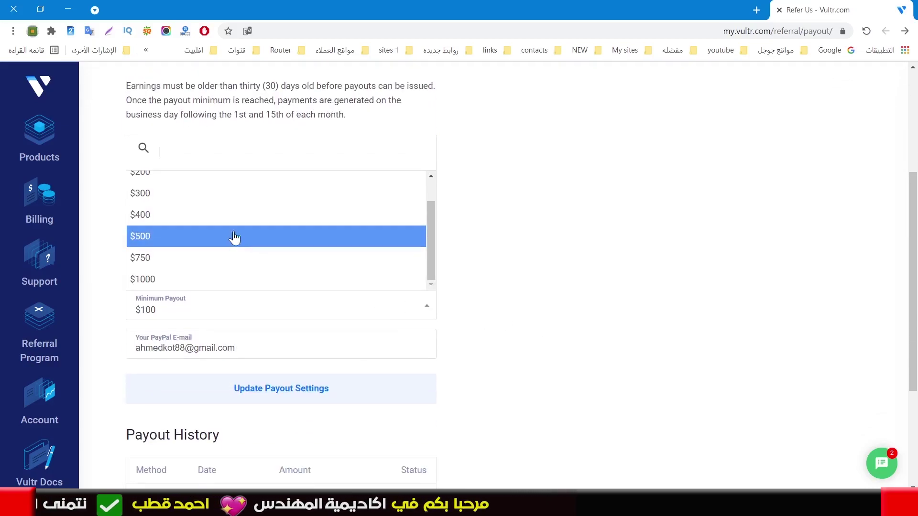
{"action": "scroll", "coordinate": [224, 211], "scroll_direction": "up", "scroll_amount": 1}
{"action": "left_click", "coordinate": [215, 189]}
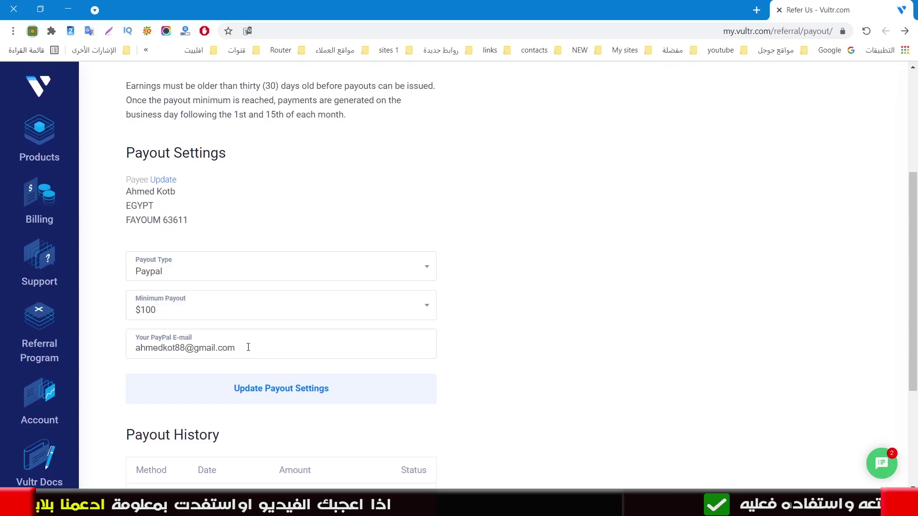
Focus the PayPal e-mail field, then open the Vultr Docs Knowledge Base and skim it
{"action": "left_click", "coordinate": [248, 348]}
{"action": "scroll", "coordinate": [734, 178], "scroll_direction": "down", "scroll_amount": 3}
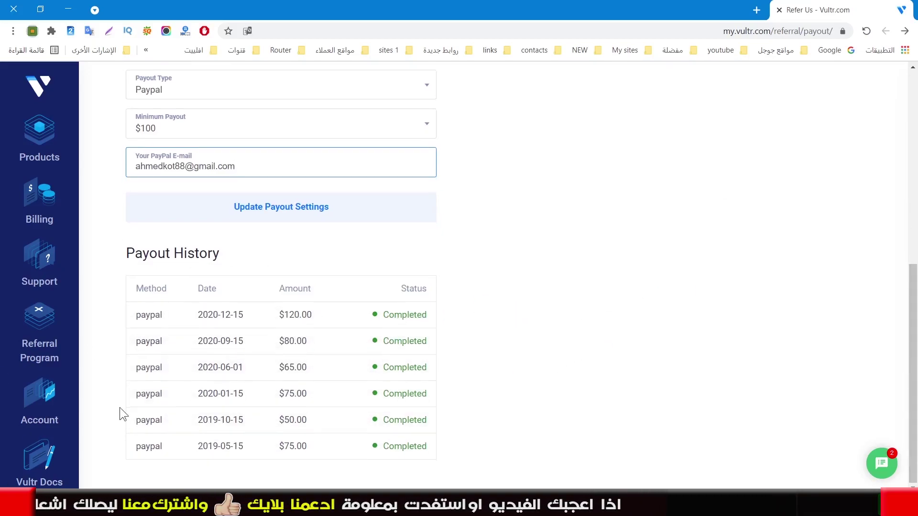
{"action": "left_click", "coordinate": [33, 470]}
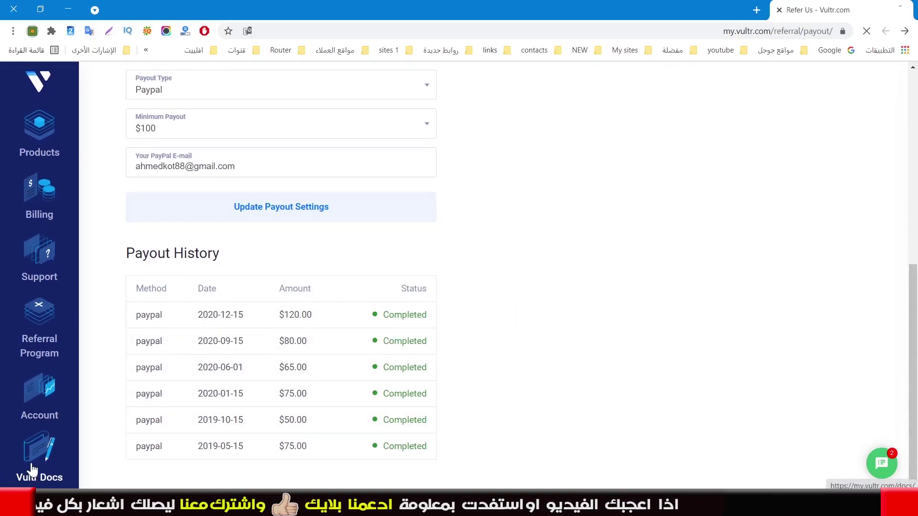
{"action": "scroll", "coordinate": [645, 318], "scroll_direction": "down", "scroll_amount": 1}
{"action": "scroll", "coordinate": [645, 317], "scroll_direction": "up", "scroll_amount": 1}
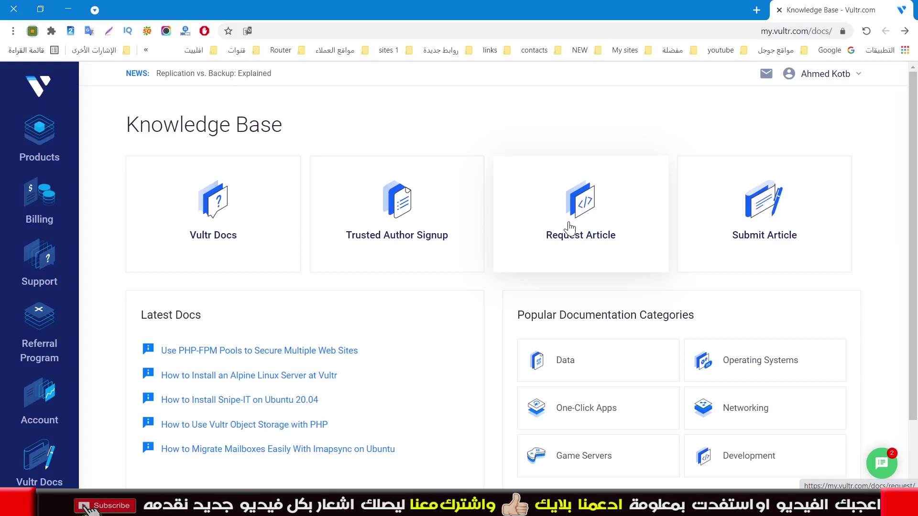
Switch to the other browser window and flip between the Arabic and English Vultr homepages
{"action": "key", "text": "alt+Tab"}
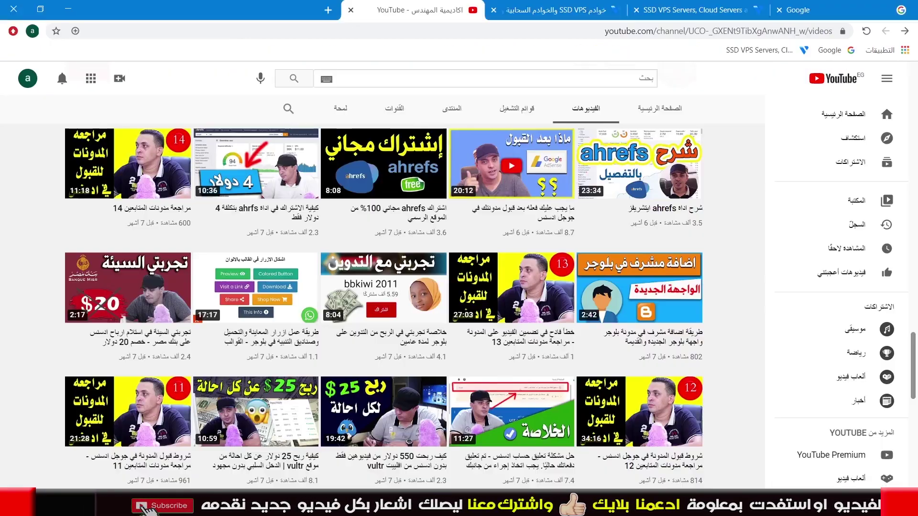
{"action": "left_click", "coordinate": [550, 13]}
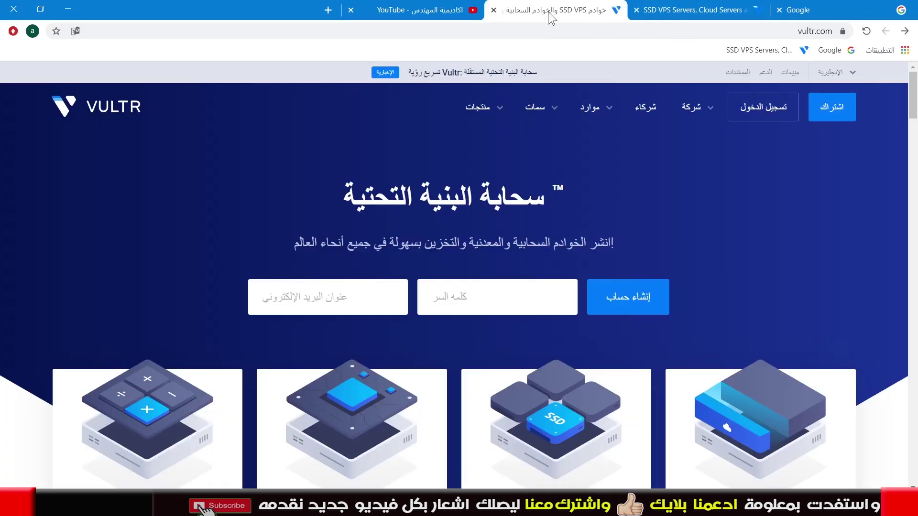
{"action": "left_click", "coordinate": [678, 12]}
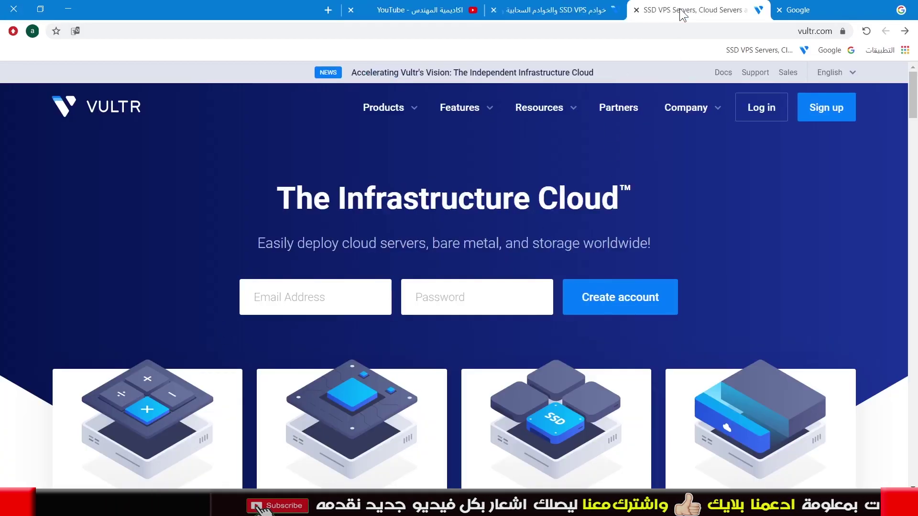
{"action": "left_click", "coordinate": [569, 12]}
{"action": "left_click", "coordinate": [679, 13]}
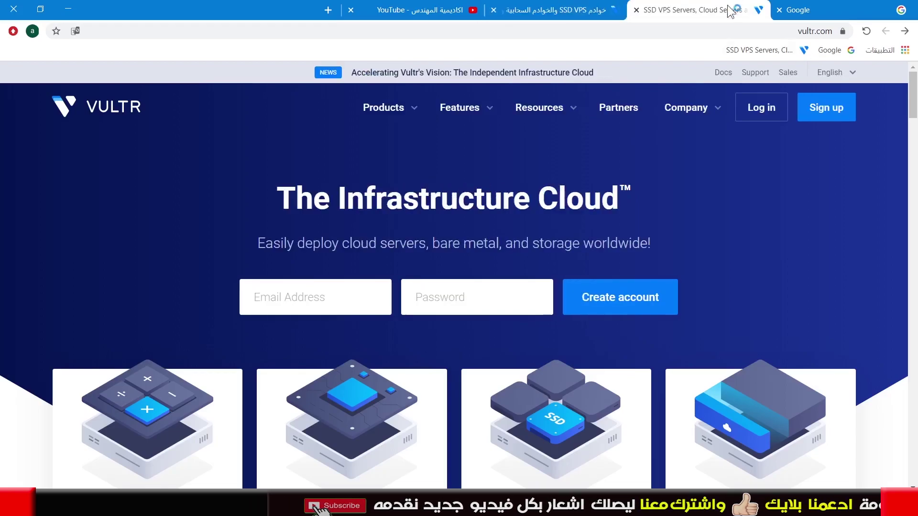
{"action": "left_click", "coordinate": [564, 14]}
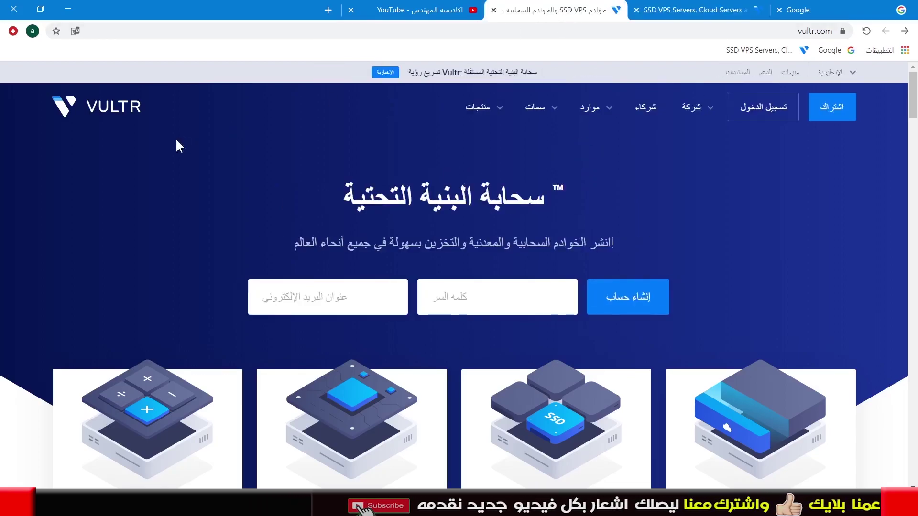
Close the Arabic Vultr homepage tab
{"action": "right_click", "coordinate": [690, 206]}
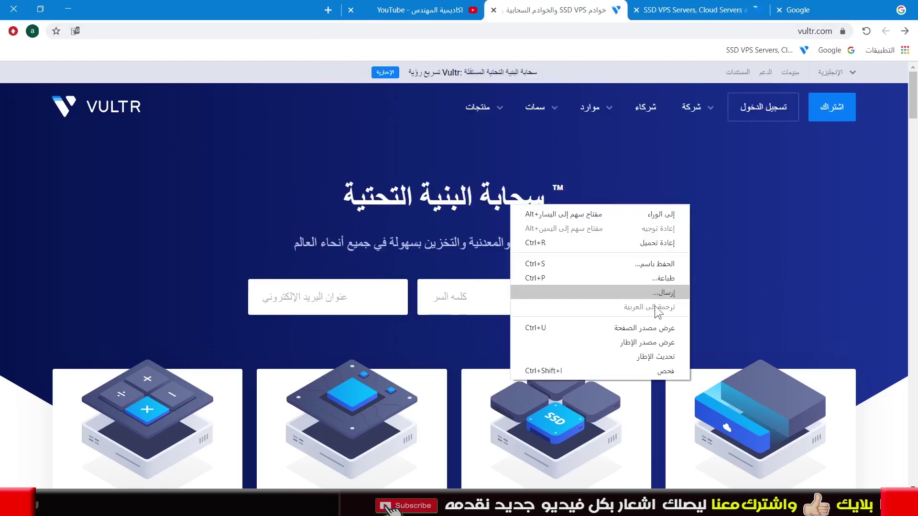
{"action": "left_click", "coordinate": [536, 9]}
{"action": "left_click", "coordinate": [493, 10]}
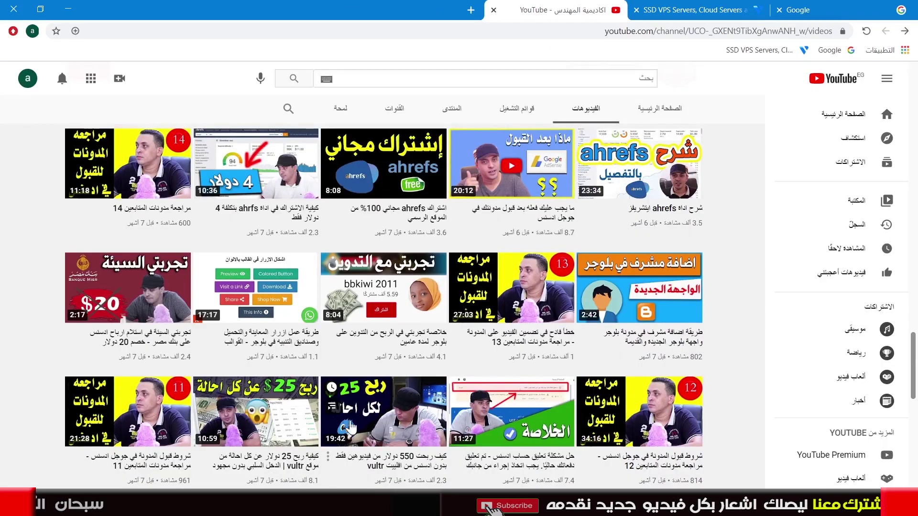
Browse the YouTube channel's Videos grid past the Vultr video, then close the YouTube tab
{"action": "scroll", "coordinate": [203, 290], "scroll_direction": "down", "scroll_amount": 4}
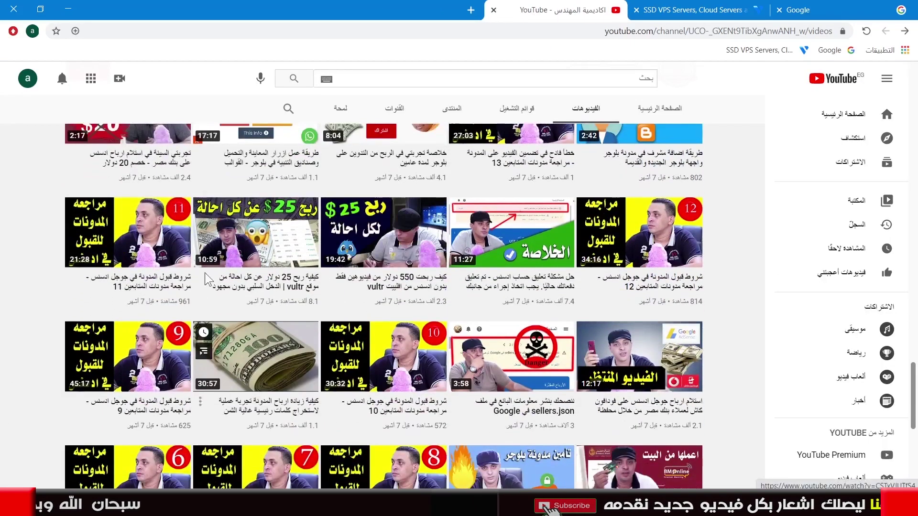
{"action": "mouse_move", "coordinate": [280, 278]}
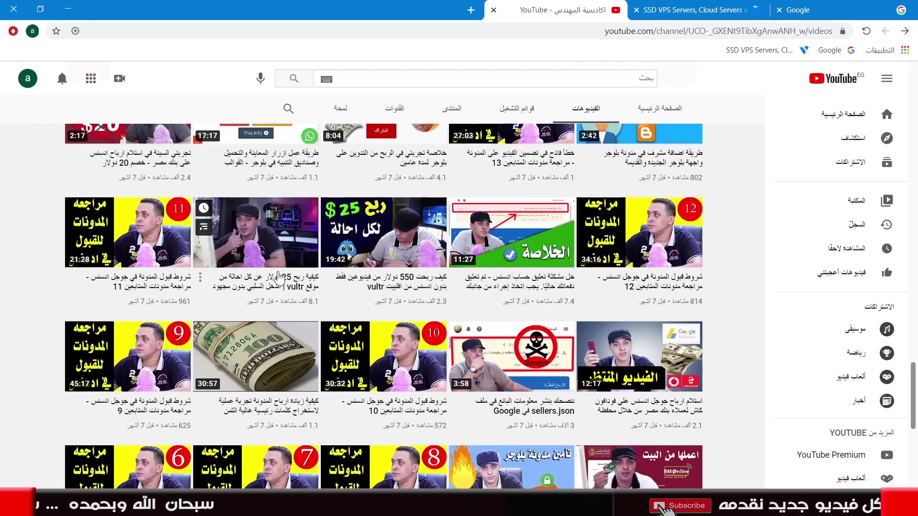
{"action": "scroll", "coordinate": [916, 308], "scroll_direction": "down", "scroll_amount": 2}
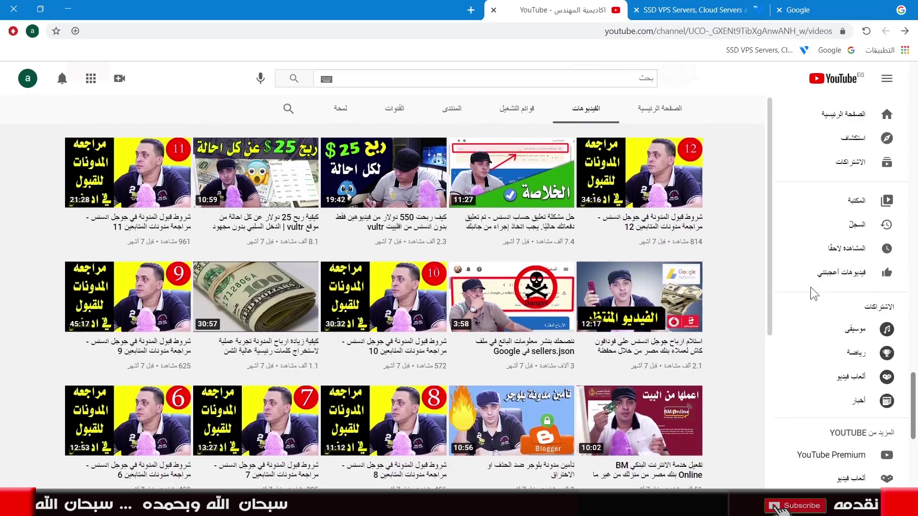
{"action": "left_click", "coordinate": [493, 9]}
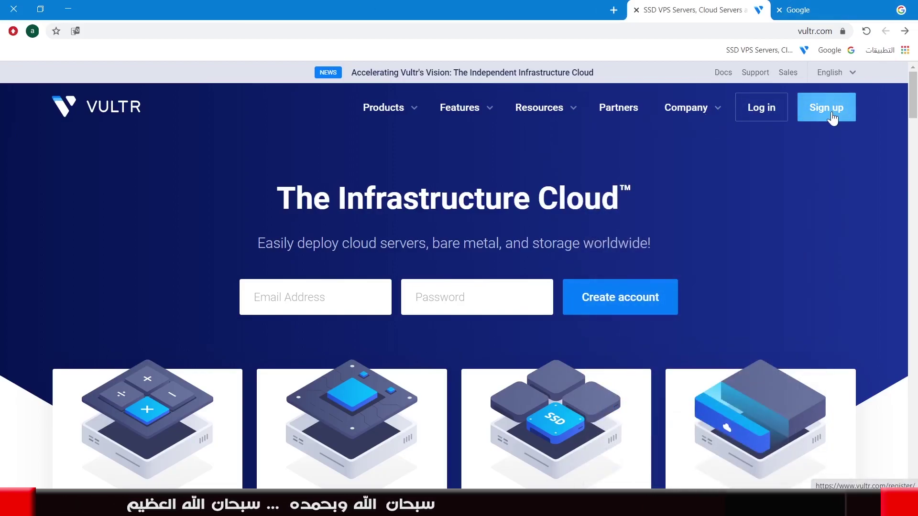
Start a new Vultr sign-up and copy the Google account's e-mail address
{"action": "left_click", "coordinate": [832, 118]}
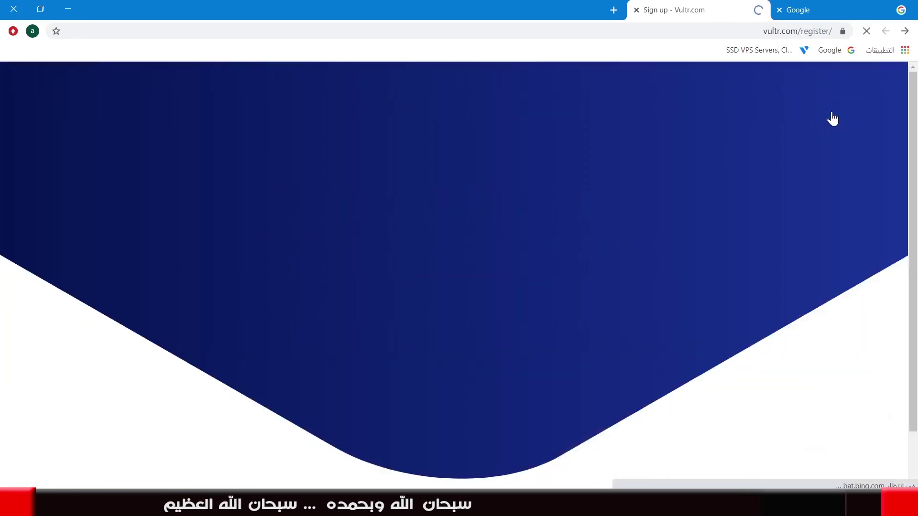
{"action": "scroll", "coordinate": [395, 286], "scroll_direction": "down", "scroll_amount": 1}
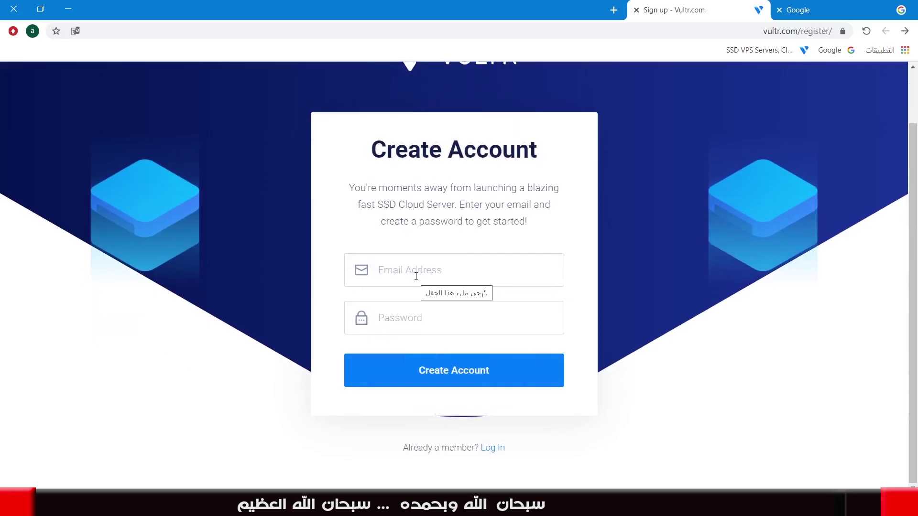
{"action": "left_click", "coordinate": [880, 9]}
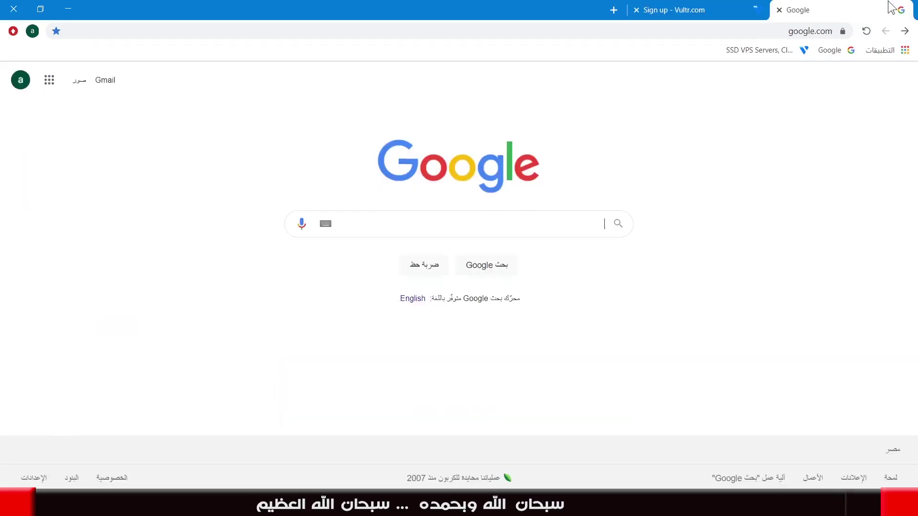
{"action": "left_click", "coordinate": [21, 83]}
{"action": "triple_click", "coordinate": [102, 193]}
{"action": "right_click", "coordinate": [102, 193]}
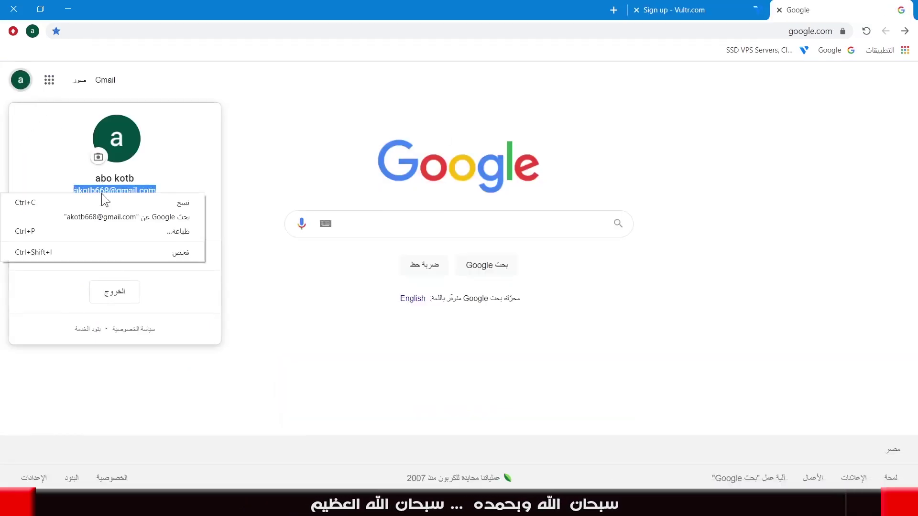
{"action": "left_click", "coordinate": [115, 201]}
Paste the copied e-mail into Vultr's Email Address field and move to the password
{"action": "left_click", "coordinate": [687, 7]}
{"action": "left_click", "coordinate": [424, 264]}
{"action": "key", "text": "ctrl+v"}
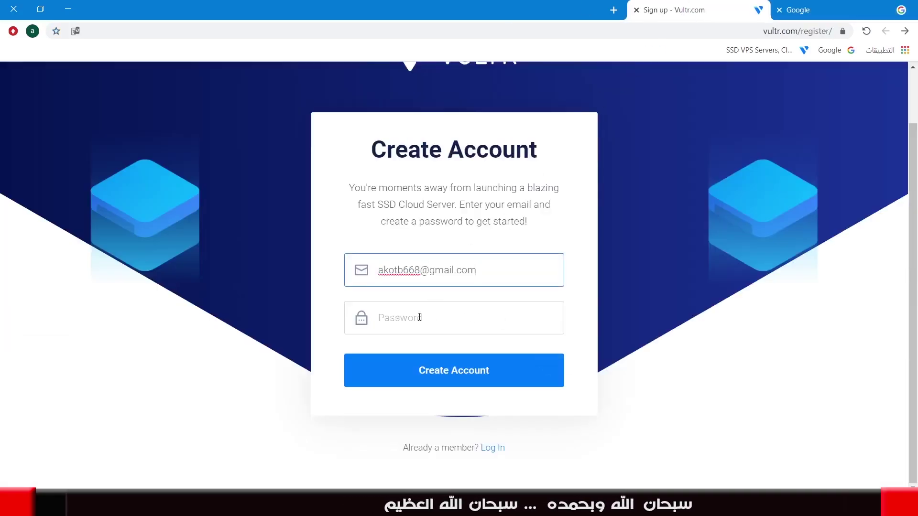
{"action": "left_click", "coordinate": [421, 318]}
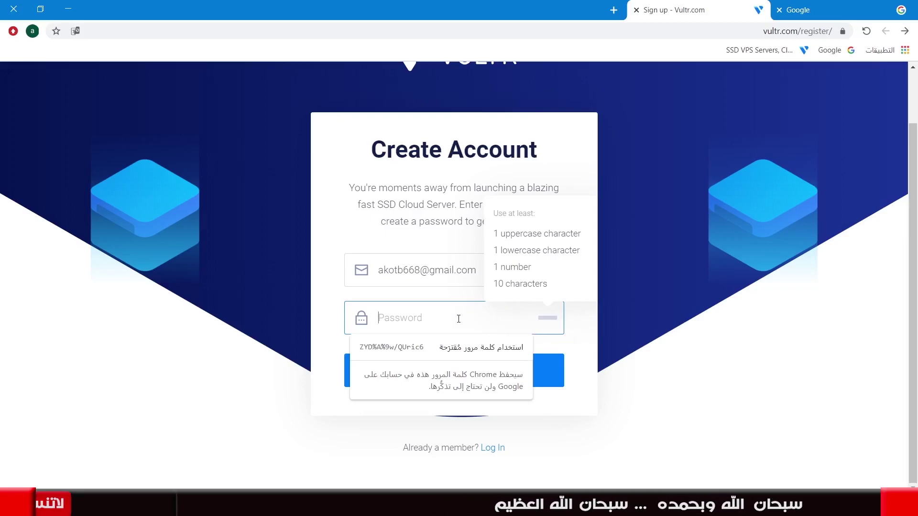
Enter a password with uppercase, lowercase, numbers and 10+ characters, then create the account
{"action": "type", "text": "A"}
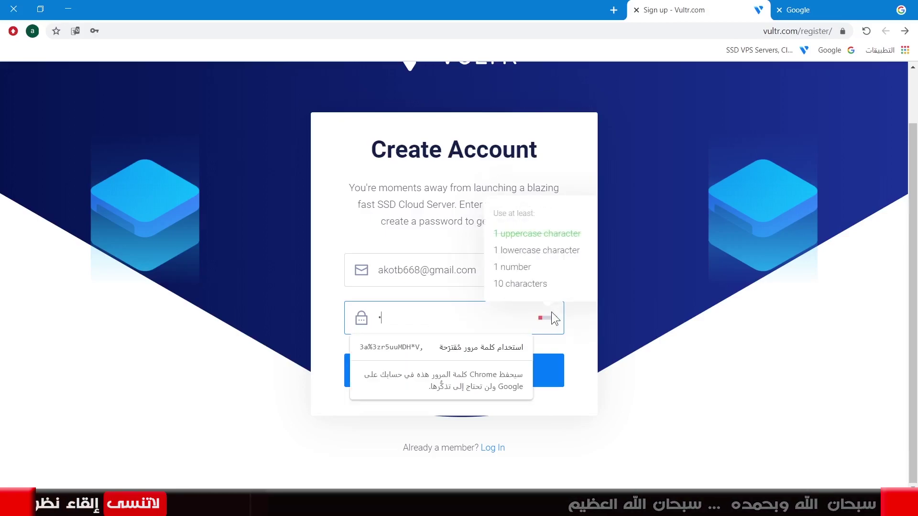
{"action": "key", "text": "BackSpace"}
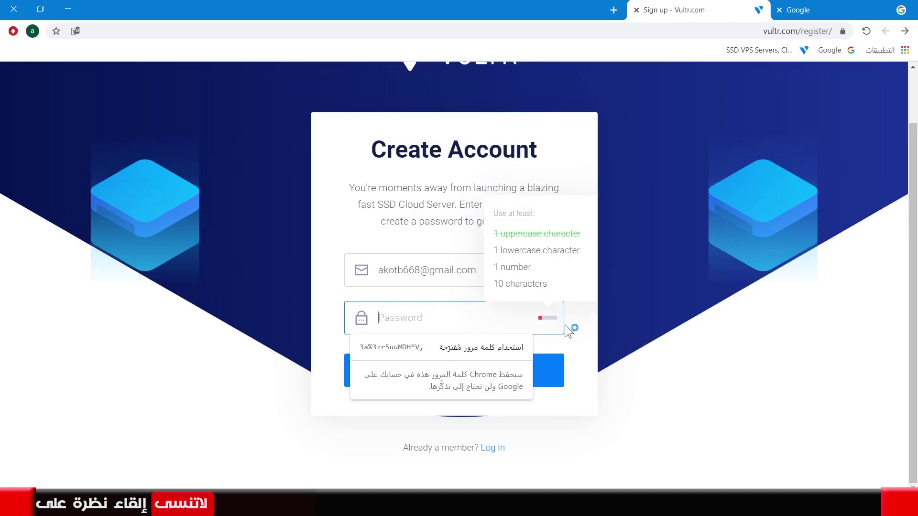
{"action": "left_click", "coordinate": [570, 320]}
{"action": "left_click", "coordinate": [461, 316]}
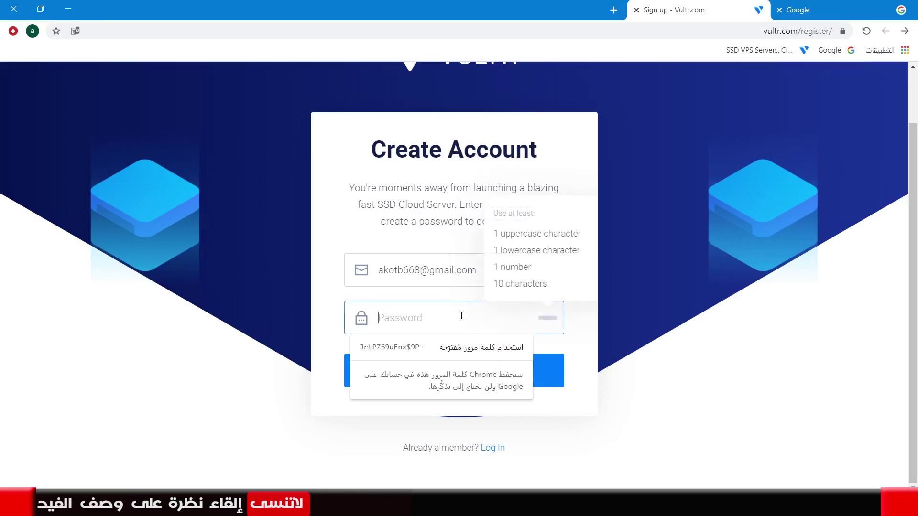
{"action": "type", "text": "A"}
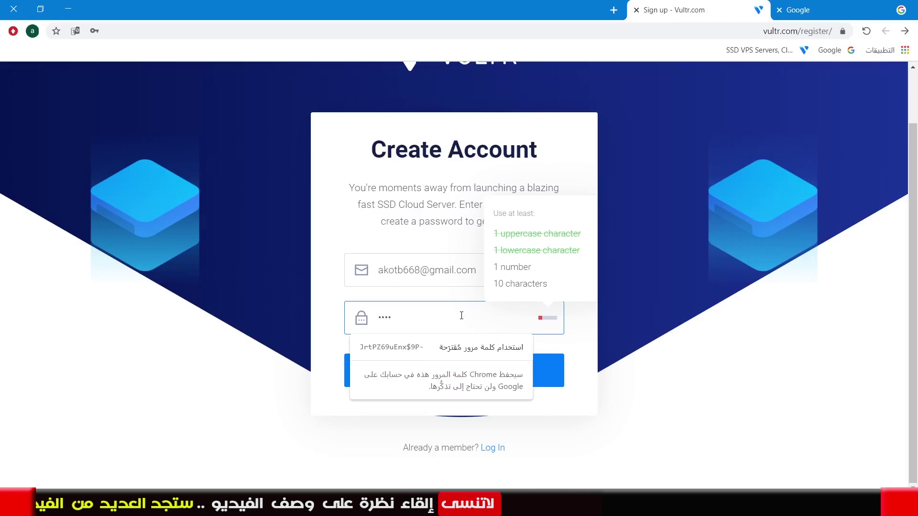
{"action": "type", "text": "12"}
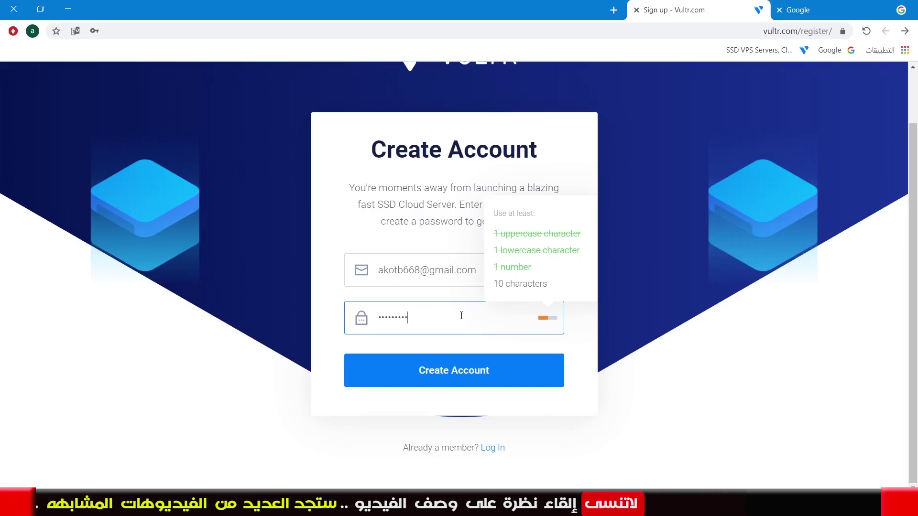
{"action": "type", "text": "34"}
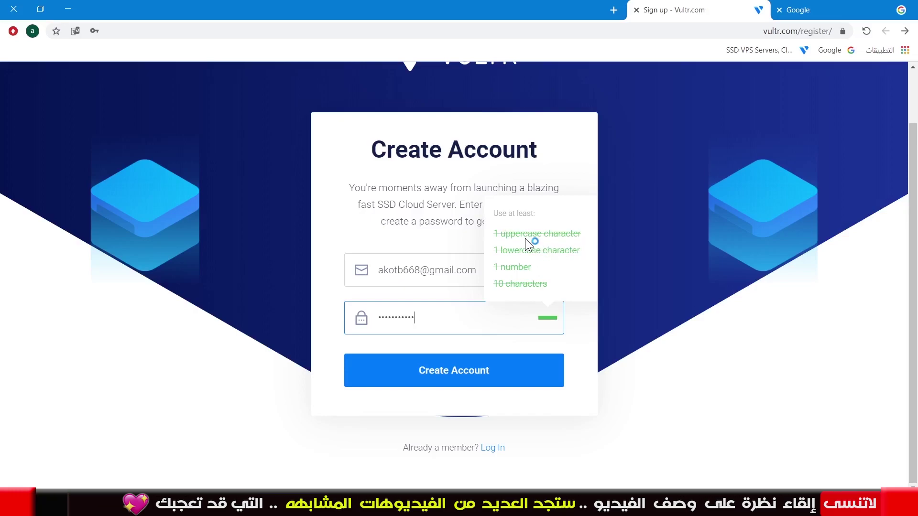
{"action": "left_click", "coordinate": [506, 286]}
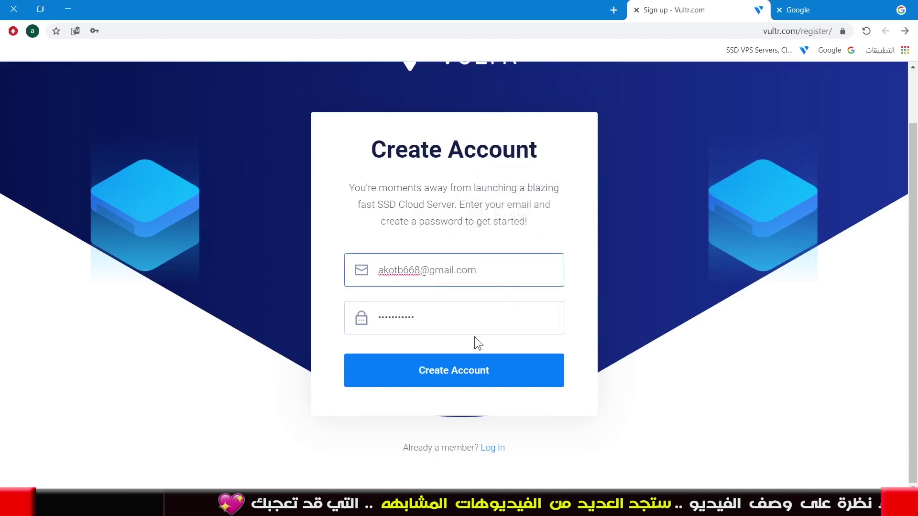
{"action": "double_click", "coordinate": [451, 316]}
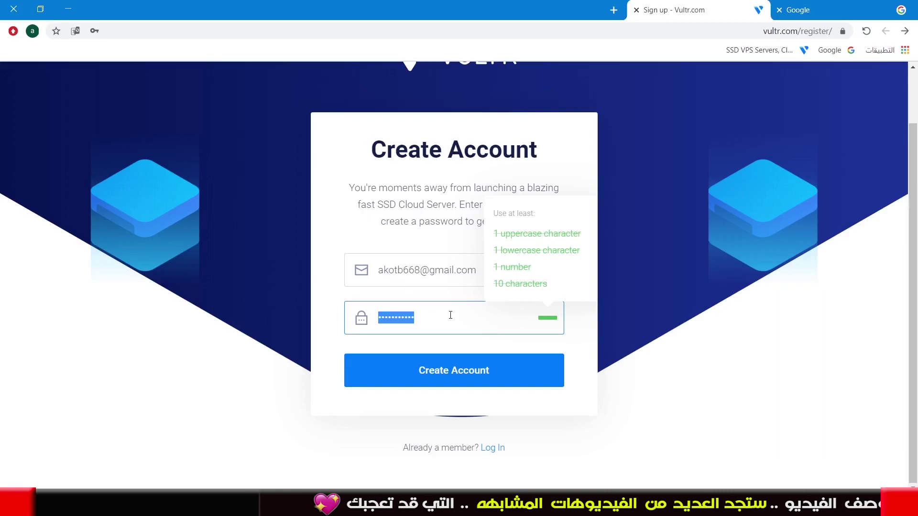
{"action": "left_click", "coordinate": [444, 378]}
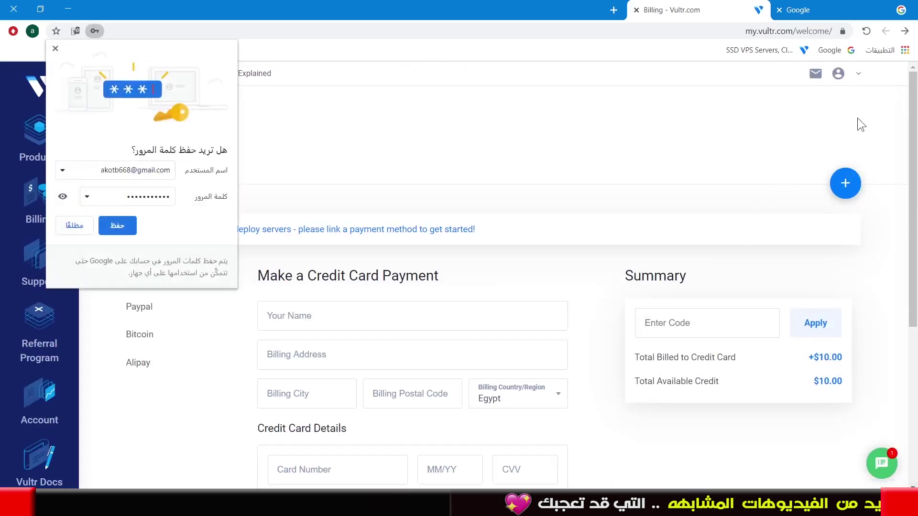
Save the Vultr password in Chrome and switch to the Google tab
{"action": "left_click", "coordinate": [128, 231]}
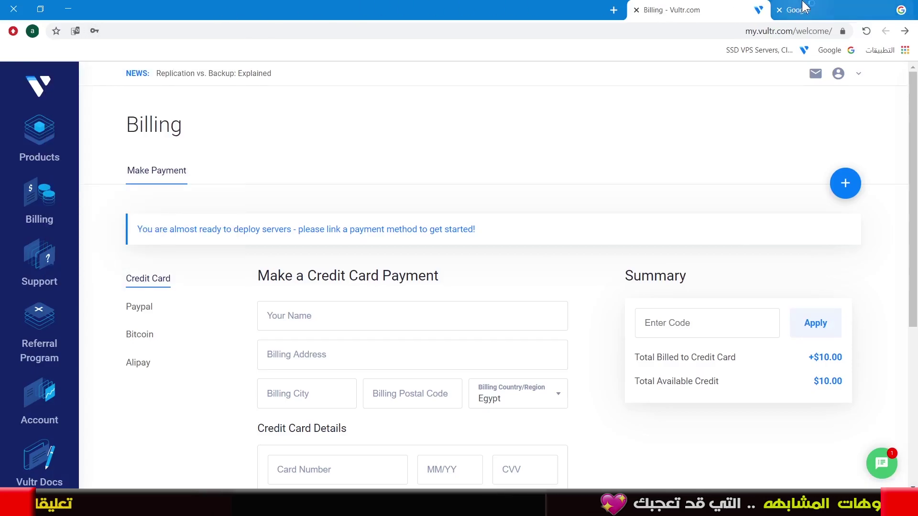
{"action": "left_click", "coordinate": [804, 7]}
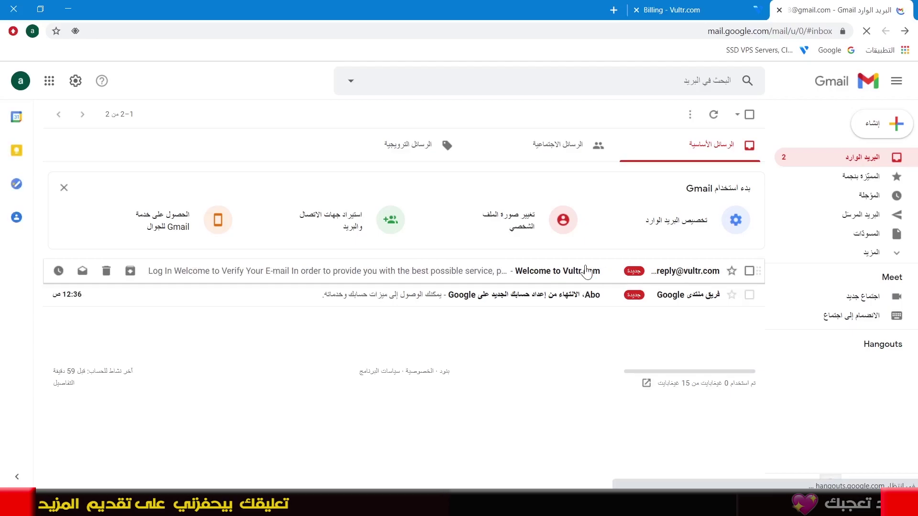
Verify the Vultr e-mail address from the Welcome to Vultr.com message in Gmail
{"action": "left_click", "coordinate": [693, 272]}
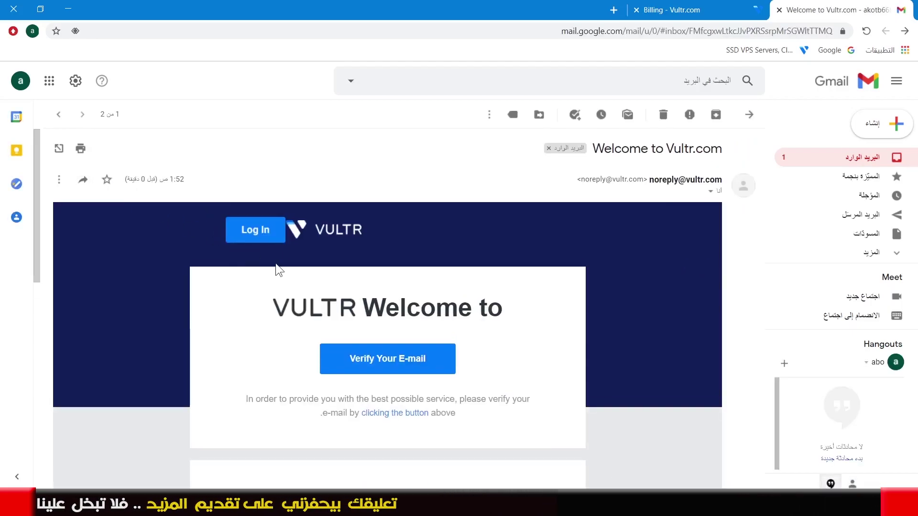
{"action": "scroll", "coordinate": [279, 266], "scroll_direction": "down", "scroll_amount": 2}
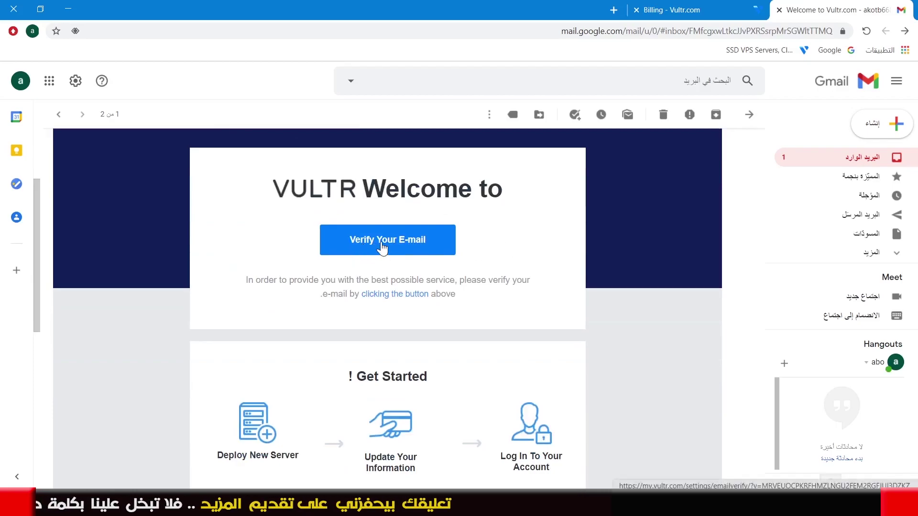
{"action": "left_click", "coordinate": [381, 242]}
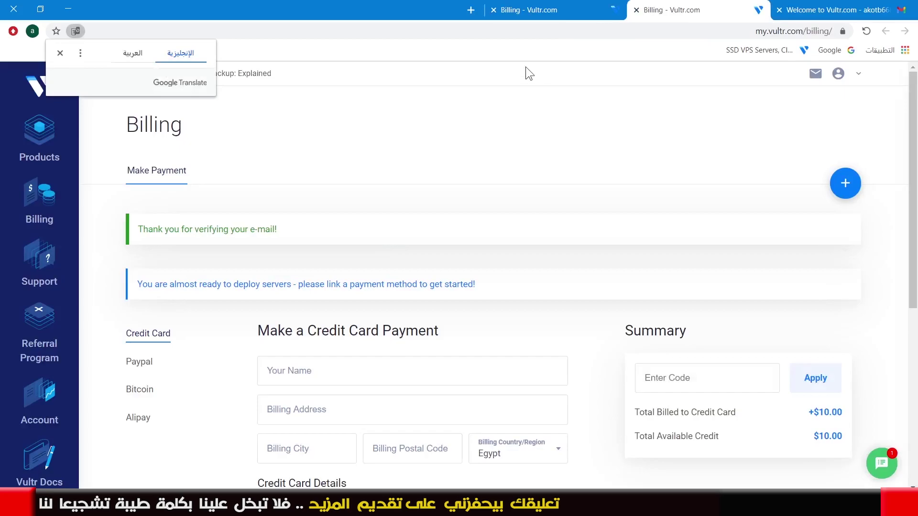
{"action": "left_click", "coordinate": [490, 16]}
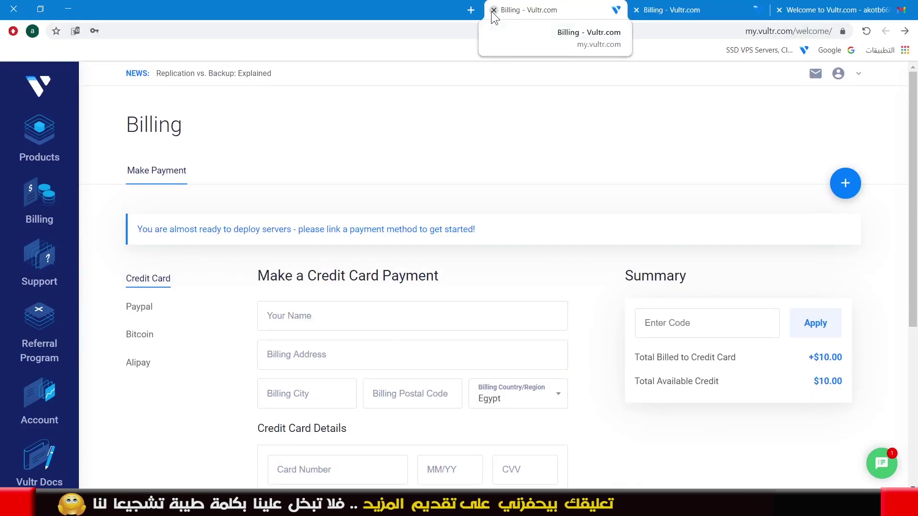
Close the duplicate Billing tab and go to Vultr's Referral Program page
{"action": "left_click", "coordinate": [493, 10]}
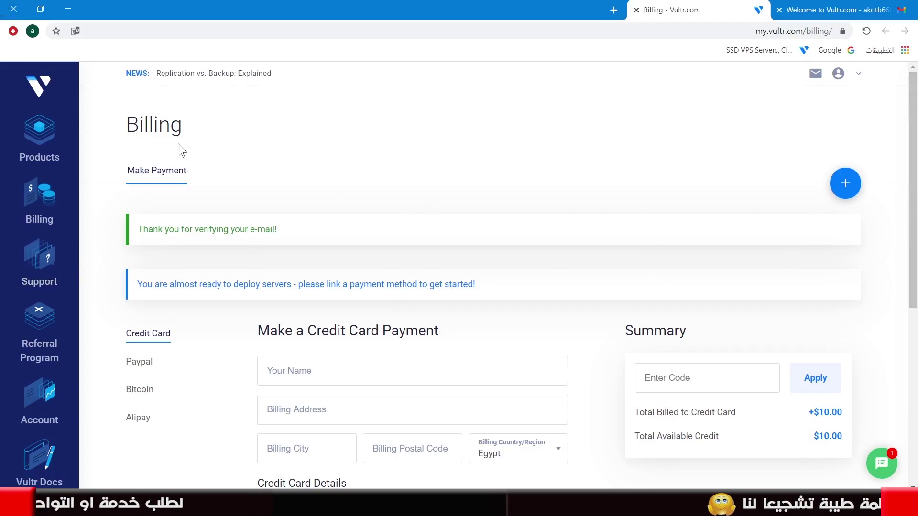
{"action": "left_click_drag", "start_coordinate": [125, 128], "coordinate": [194, 126]}
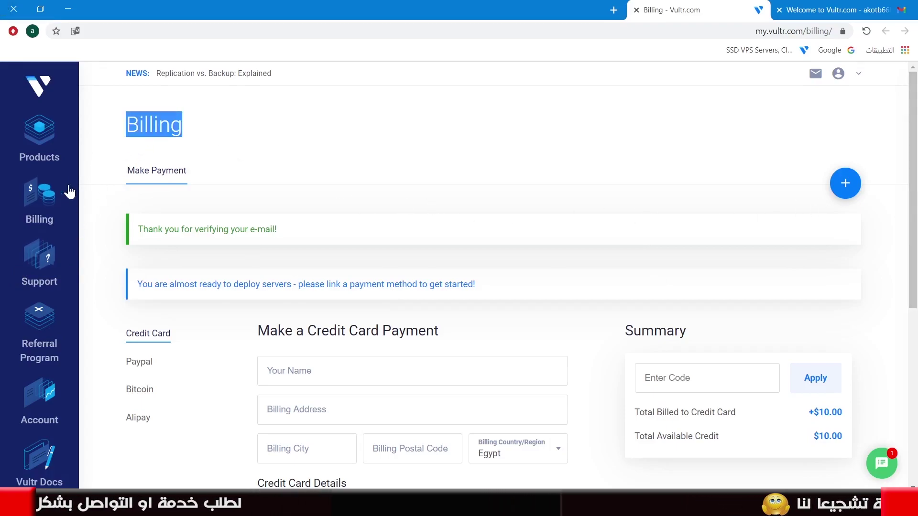
{"action": "left_click", "coordinate": [50, 332]}
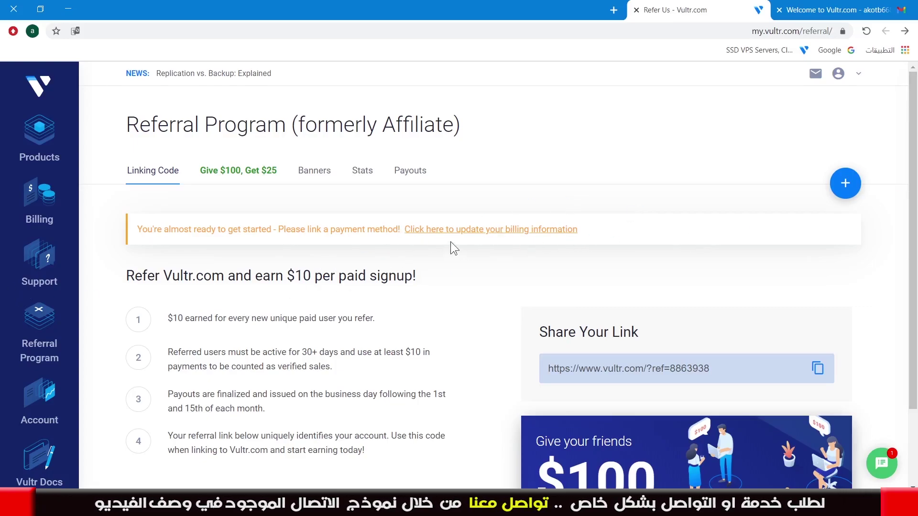
Fill the billing details: cardholder name, address 'cario', city 'cairo', postal code 11511, country Egypt
{"action": "left_click", "coordinate": [468, 233]}
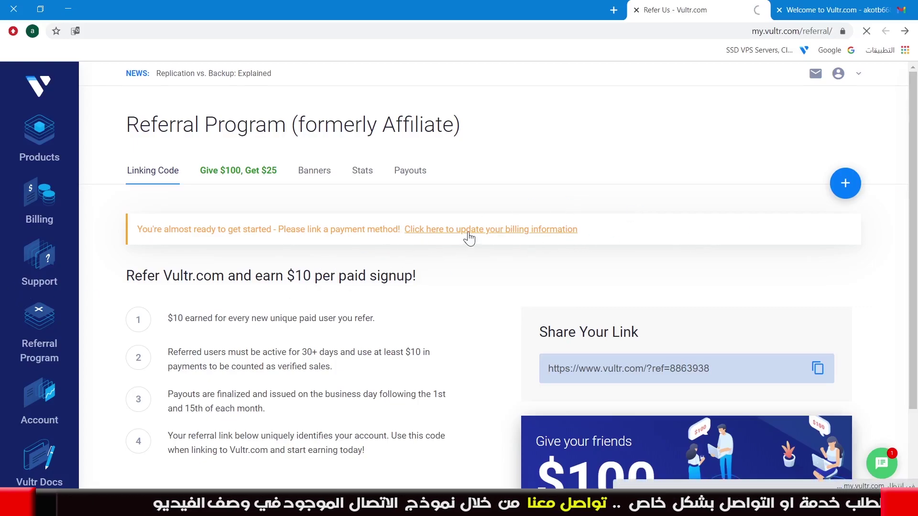
{"action": "left_click", "coordinate": [373, 316]}
{"action": "left_click", "coordinate": [411, 330]}
{"action": "left_click", "coordinate": [297, 361]}
{"action": "type", "text": "cario"}
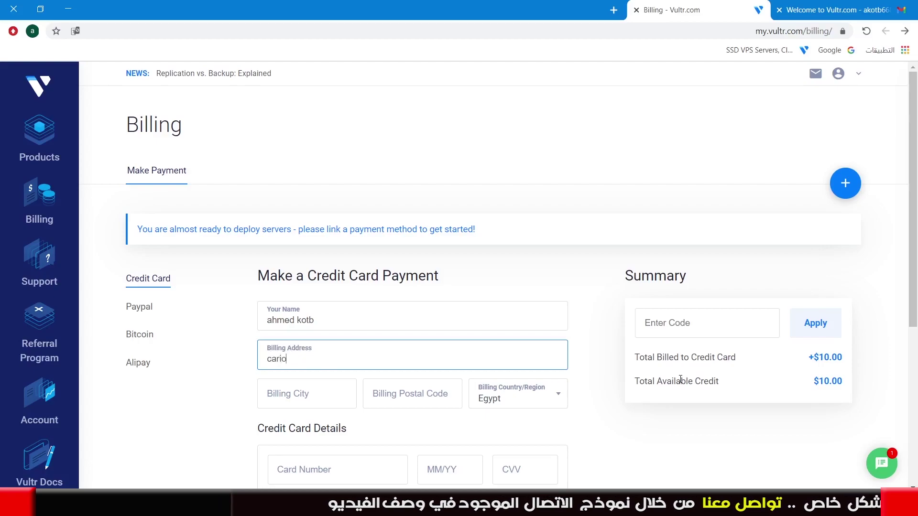
{"action": "left_click", "coordinate": [287, 394]}
{"action": "type", "text": "cairo"}
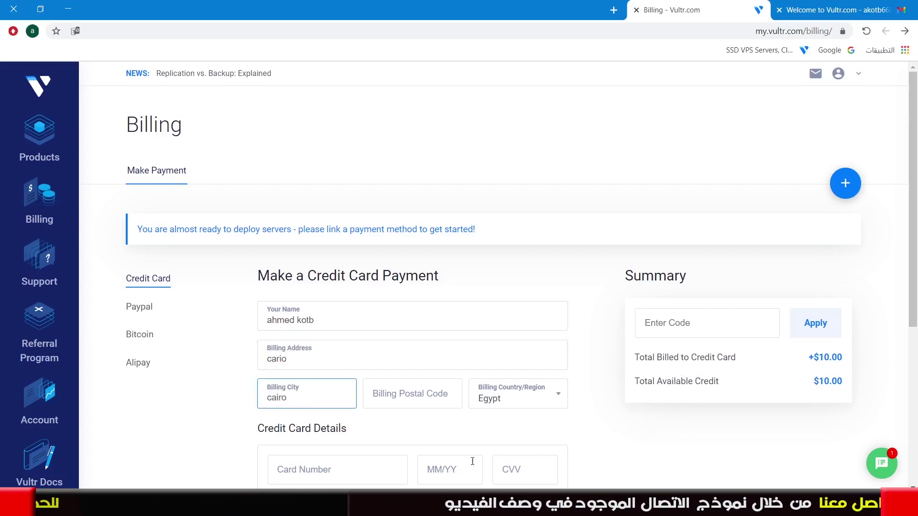
{"action": "left_click", "coordinate": [396, 393]}
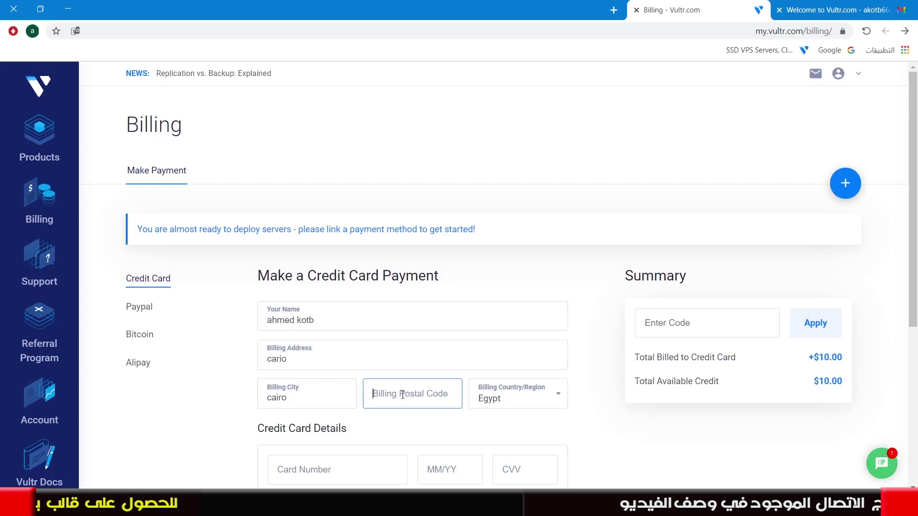
{"action": "type", "text": "11511"}
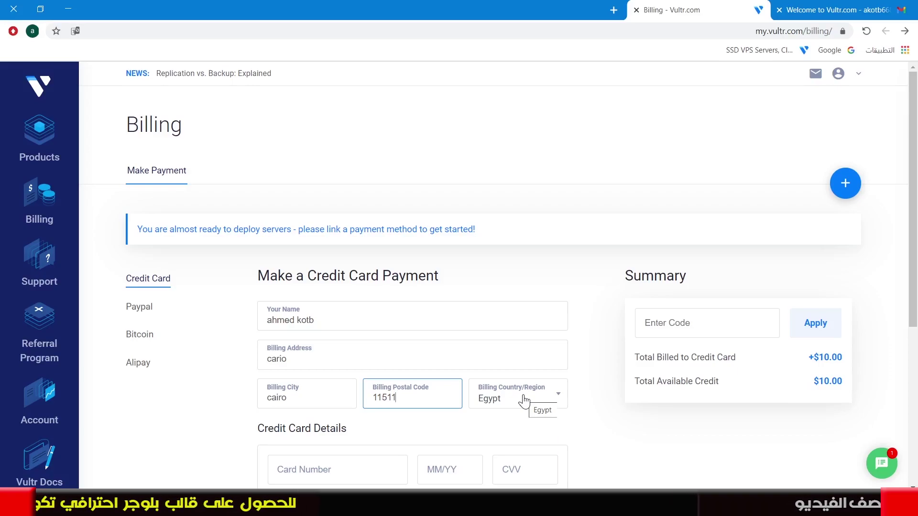
{"action": "left_click", "coordinate": [523, 400]}
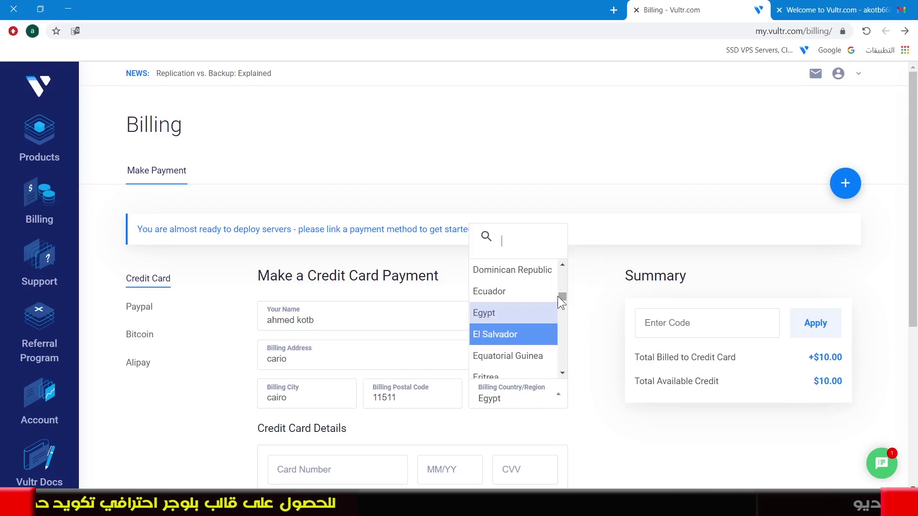
{"action": "left_click_drag", "start_coordinate": [562, 297], "coordinate": [574, 260]}
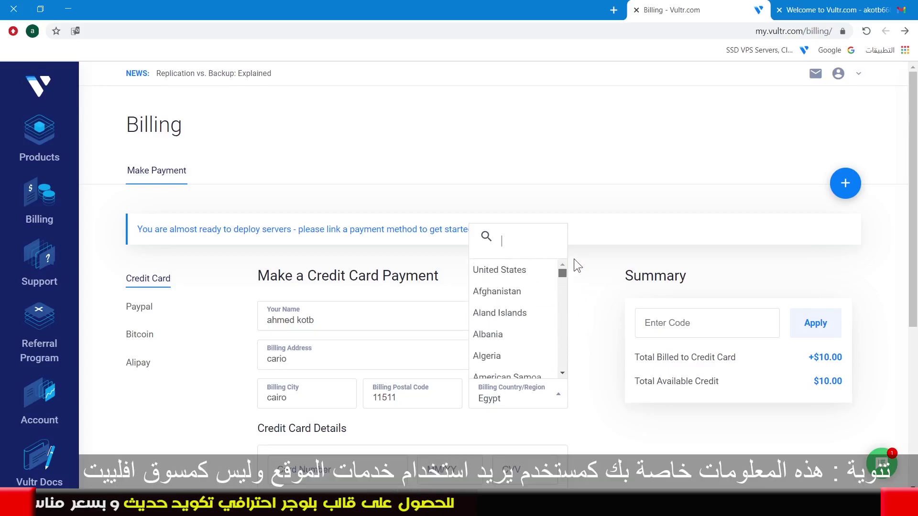
{"action": "left_click", "coordinate": [586, 305]}
Keep the $10 deposit instead of $0.00 and agree to the Terms of Service
{"action": "scroll", "coordinate": [566, 331], "scroll_direction": "down", "scroll_amount": 3}
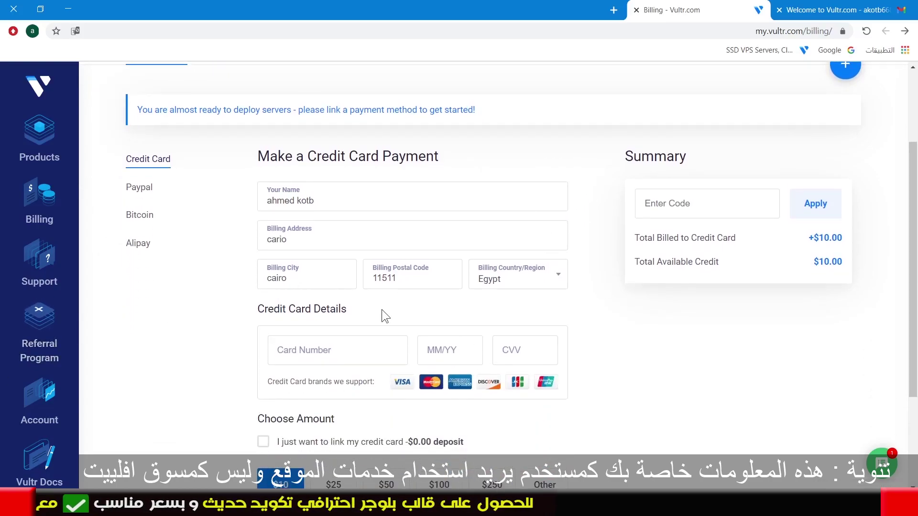
{"action": "scroll", "coordinate": [251, 356], "scroll_direction": "down", "scroll_amount": 3}
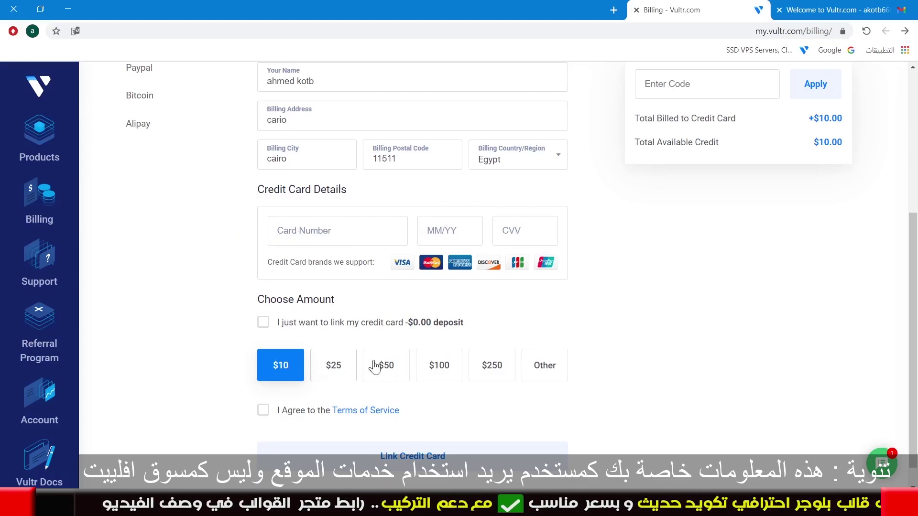
{"action": "left_click", "coordinate": [262, 325]}
{"action": "left_click", "coordinate": [280, 371]}
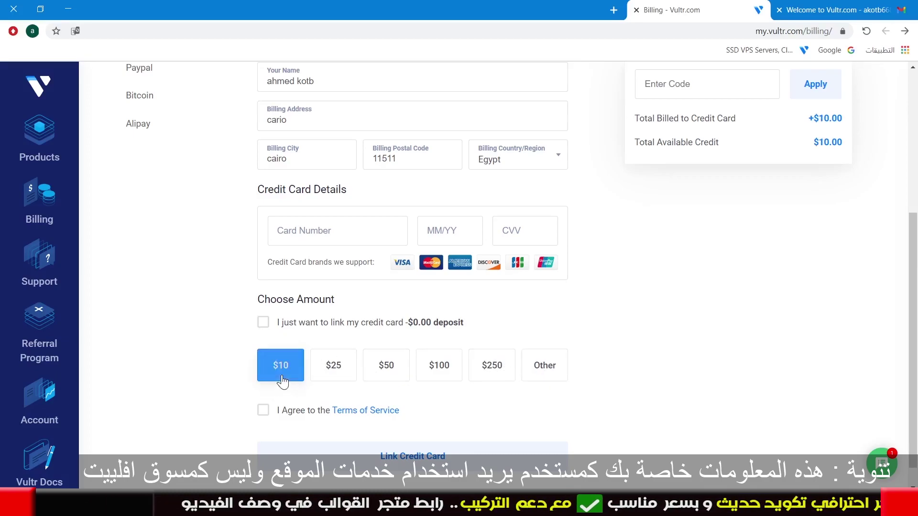
{"action": "left_click", "coordinate": [263, 411]}
{"action": "scroll", "coordinate": [387, 449], "scroll_direction": "down", "scroll_amount": 1}
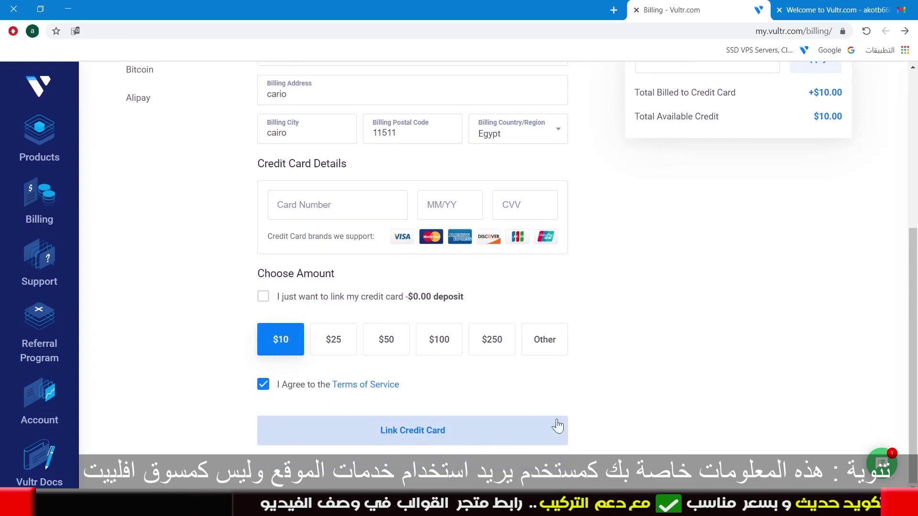
{"action": "scroll", "coordinate": [597, 390], "scroll_direction": "up", "scroll_amount": 2}
{"action": "scroll", "coordinate": [597, 390], "scroll_direction": "up", "scroll_amount": 3}
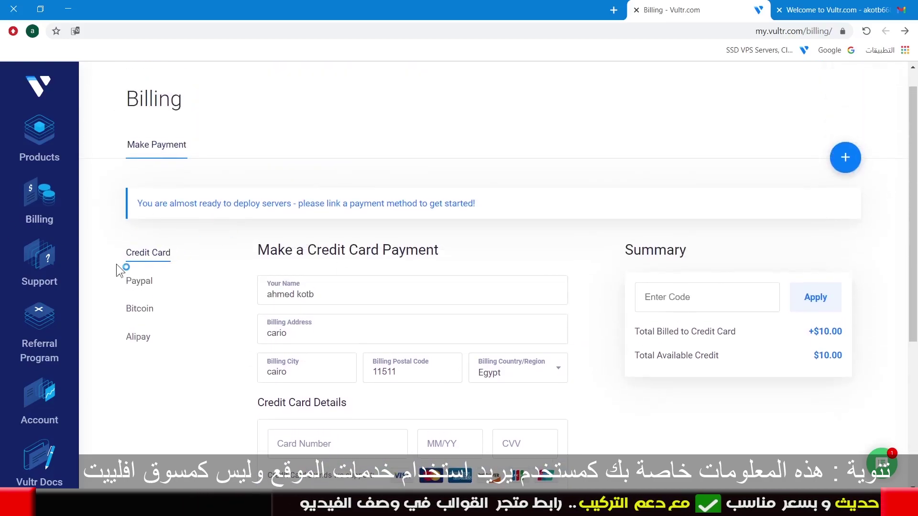
{"action": "scroll", "coordinate": [201, 279], "scroll_direction": "up", "scroll_amount": 1}
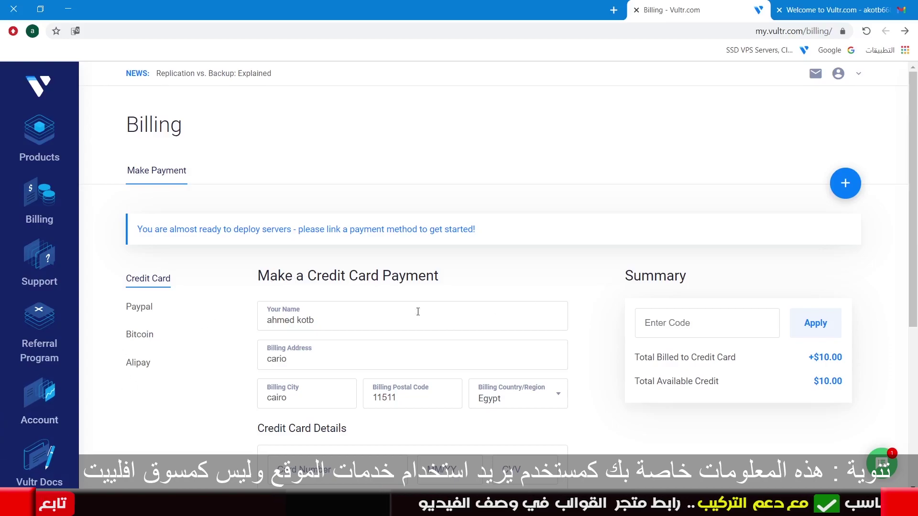
Try the PayPal payment option with the Terms ticked, then switch to Bitcoin
{"action": "left_click", "coordinate": [149, 308]}
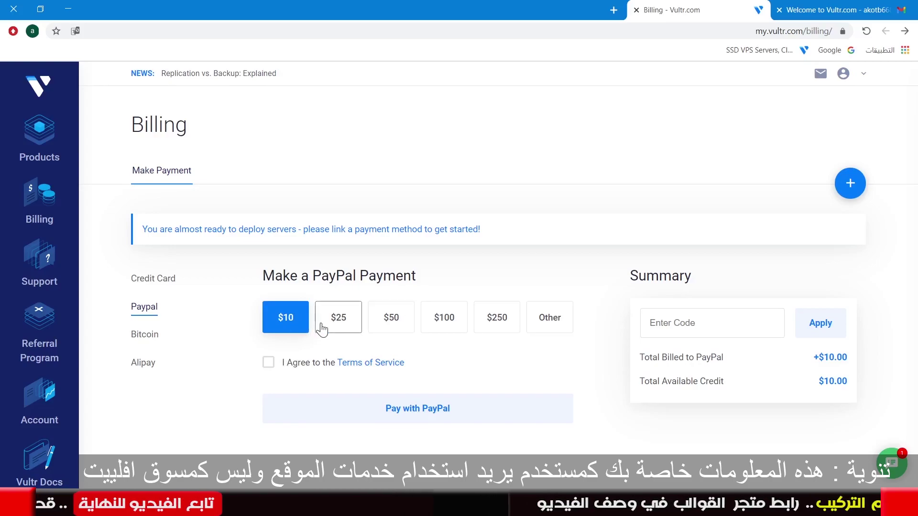
{"action": "left_click", "coordinate": [268, 363]}
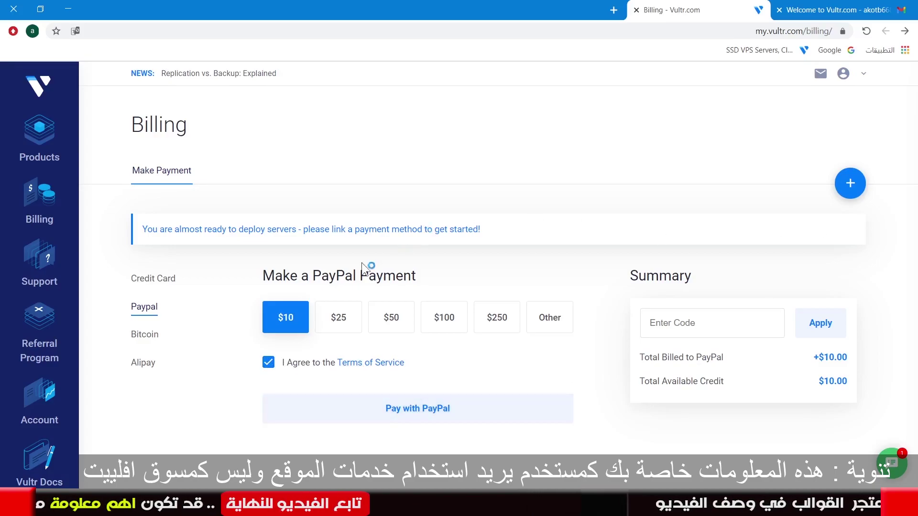
{"action": "left_click", "coordinate": [134, 343]}
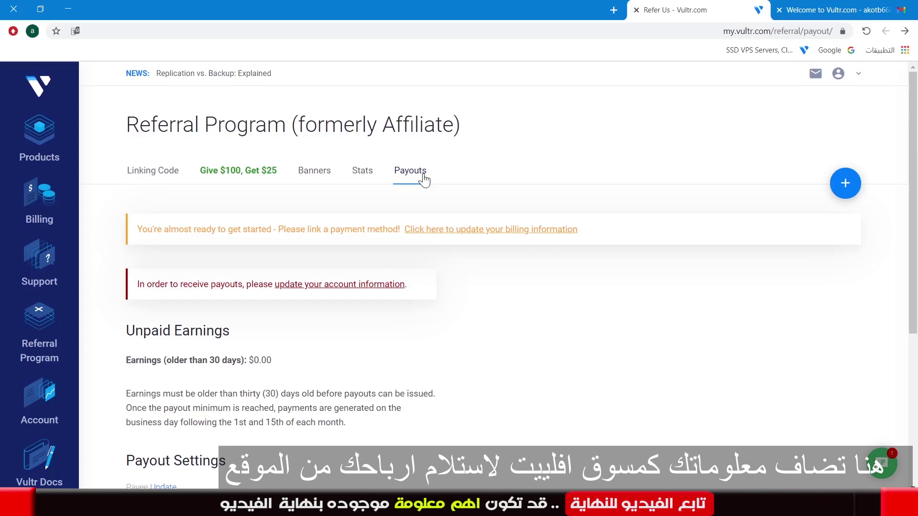
Highlight the payouts notice and follow its 'update your account information' link
{"action": "scroll", "coordinate": [424, 180], "scroll_direction": "down", "scroll_amount": 1}
{"action": "left_click_drag", "start_coordinate": [157, 223], "coordinate": [370, 224]}
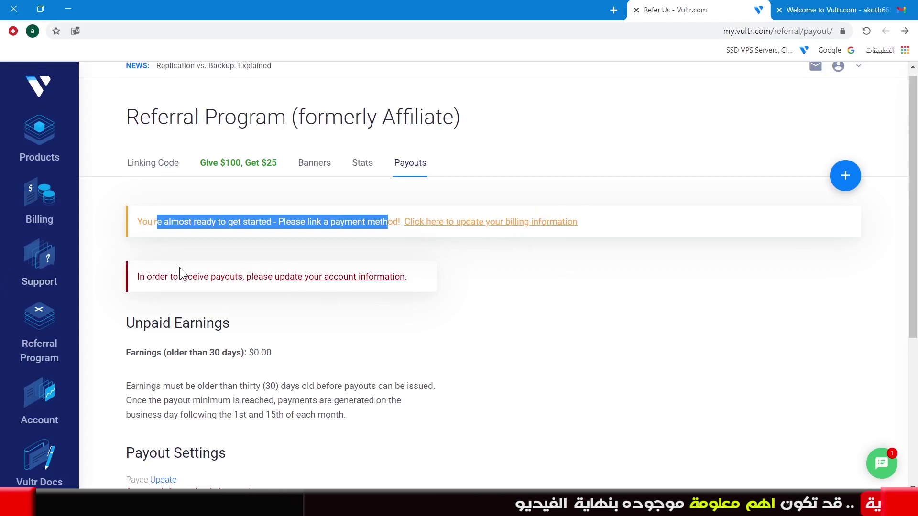
{"action": "left_click_drag", "start_coordinate": [160, 277], "coordinate": [259, 280]}
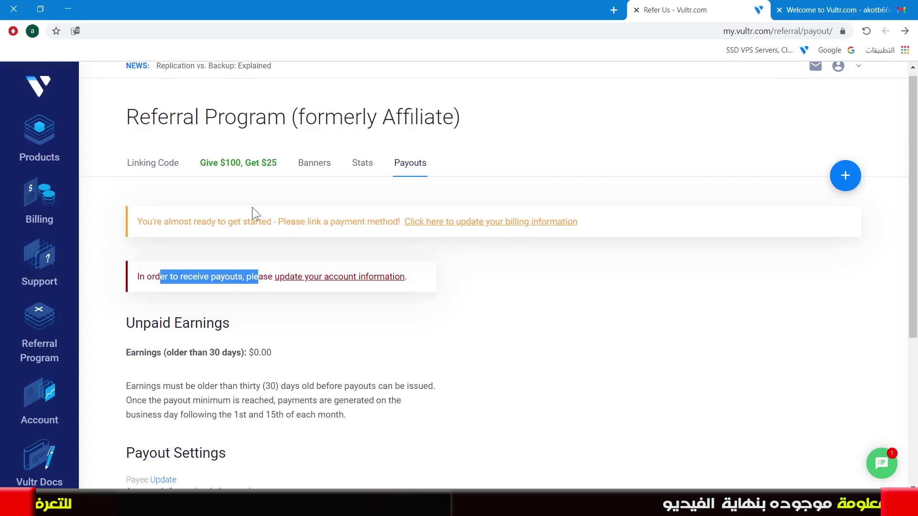
{"action": "left_click", "coordinate": [310, 287]}
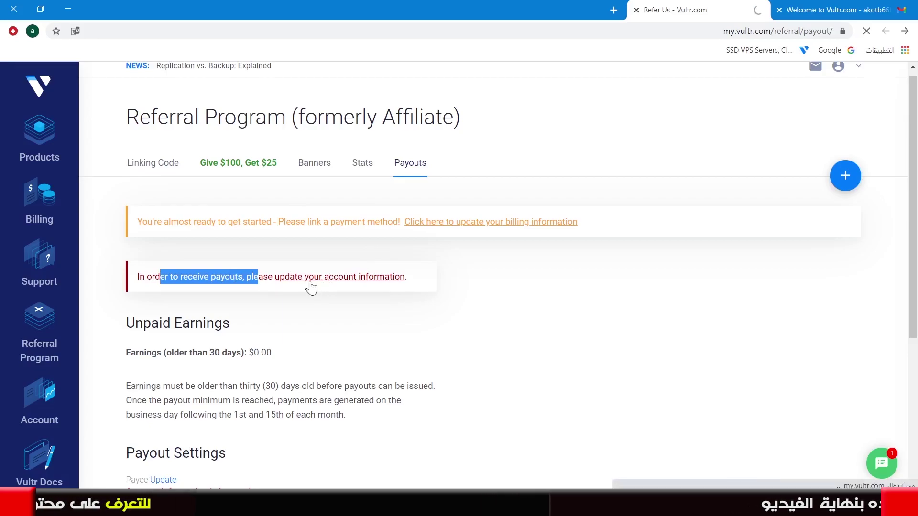
Fill in the account holder's name and phone number on the Your Details form
{"action": "scroll", "coordinate": [475, 270], "scroll_direction": "down", "scroll_amount": 3}
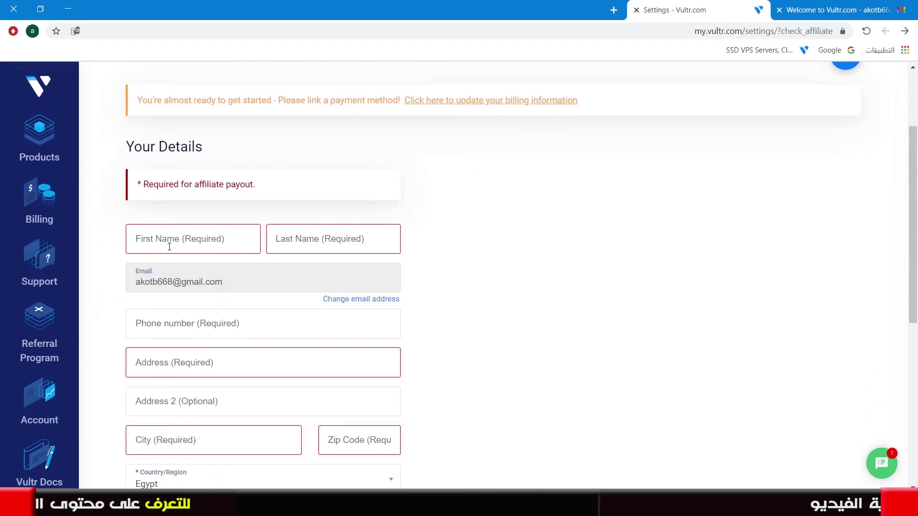
{"action": "type", "text": "ahmed"}
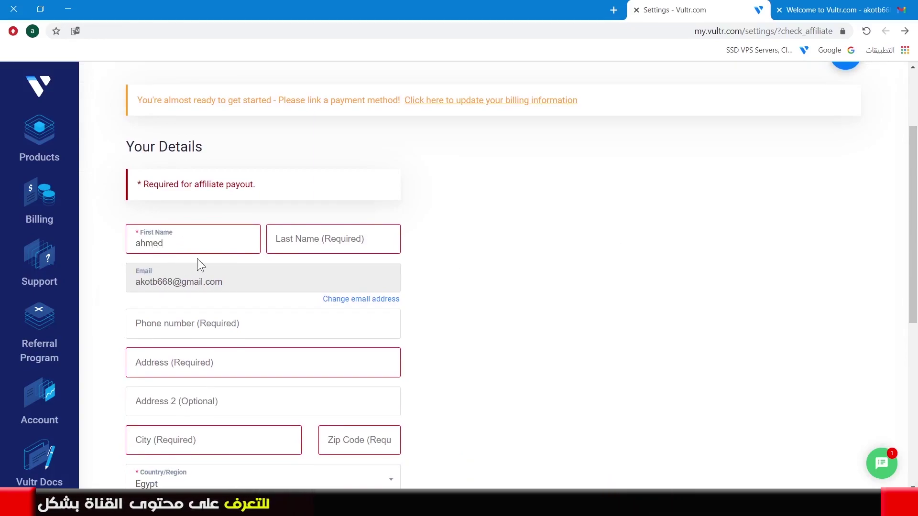
{"action": "type", "text": "kotb"}
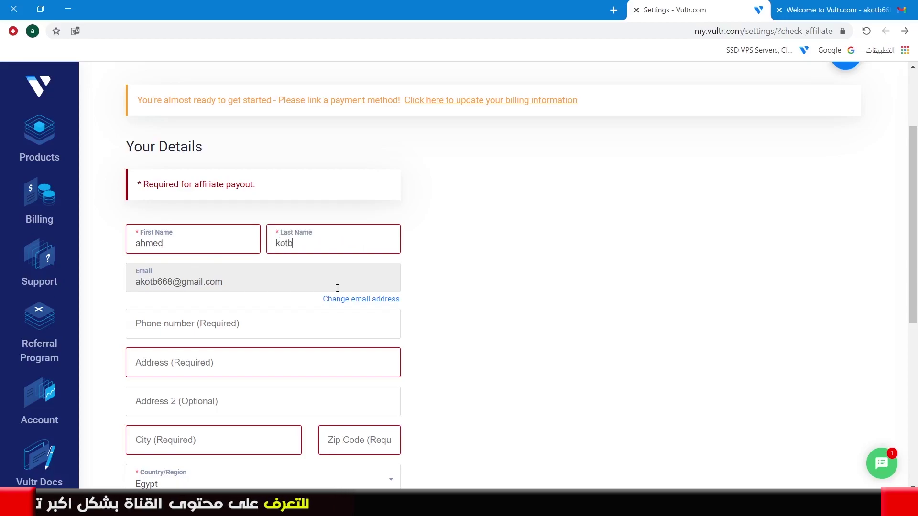
{"action": "left_click", "coordinate": [155, 324]}
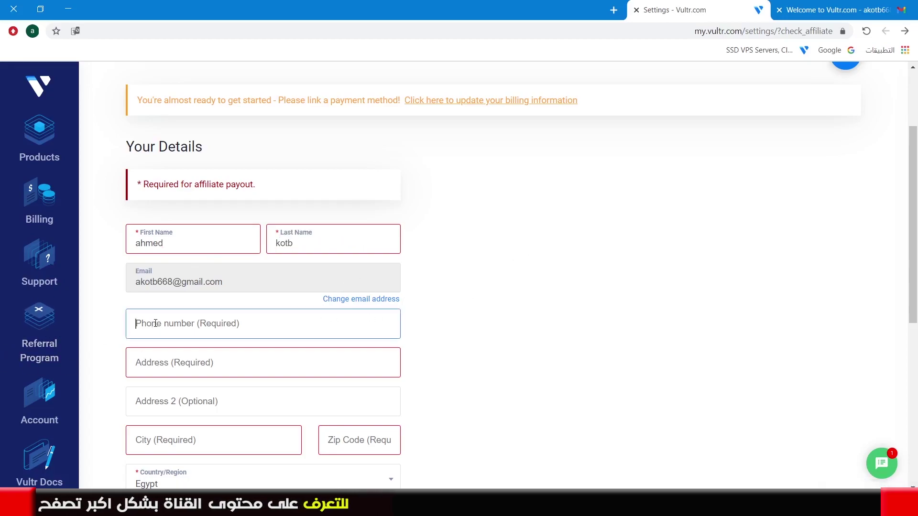
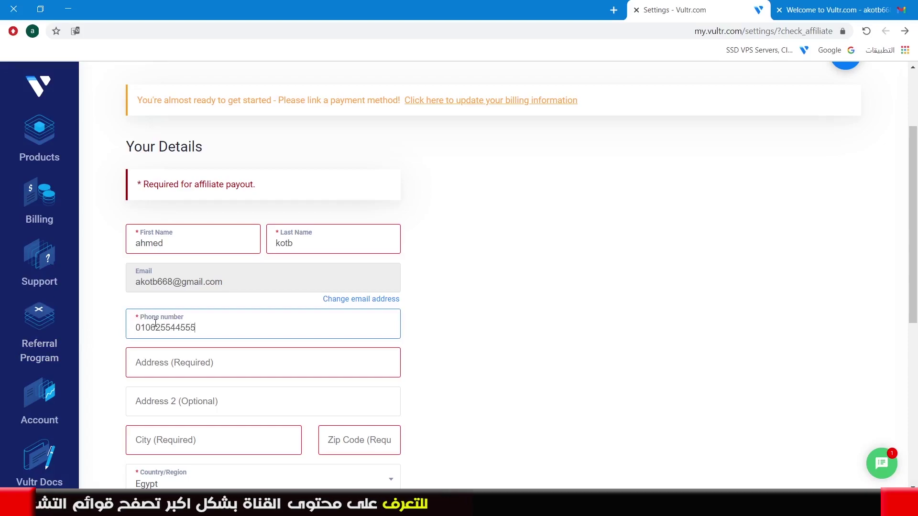
Fill in the street address, city and zip code fields
{"action": "scroll", "coordinate": [158, 343], "scroll_direction": "down", "scroll_amount": 1}
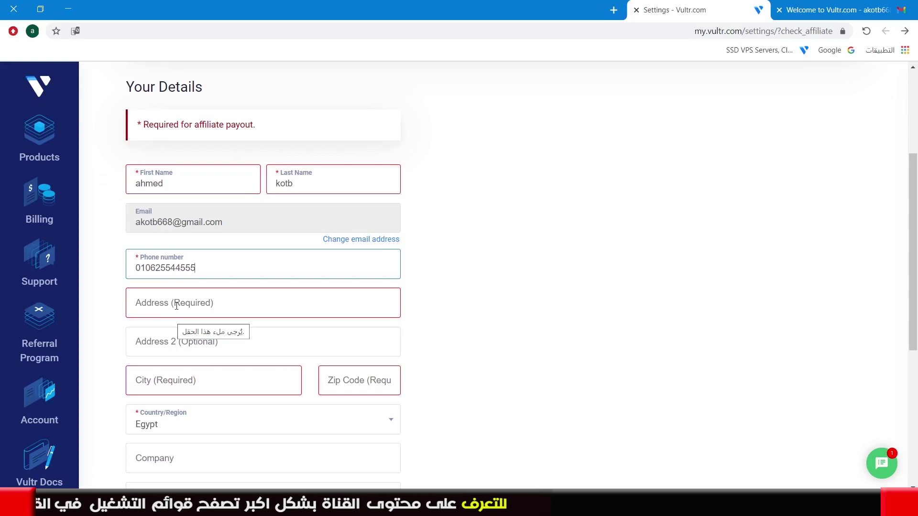
{"action": "left_click", "coordinate": [175, 305]}
{"action": "type", "text": "d"}
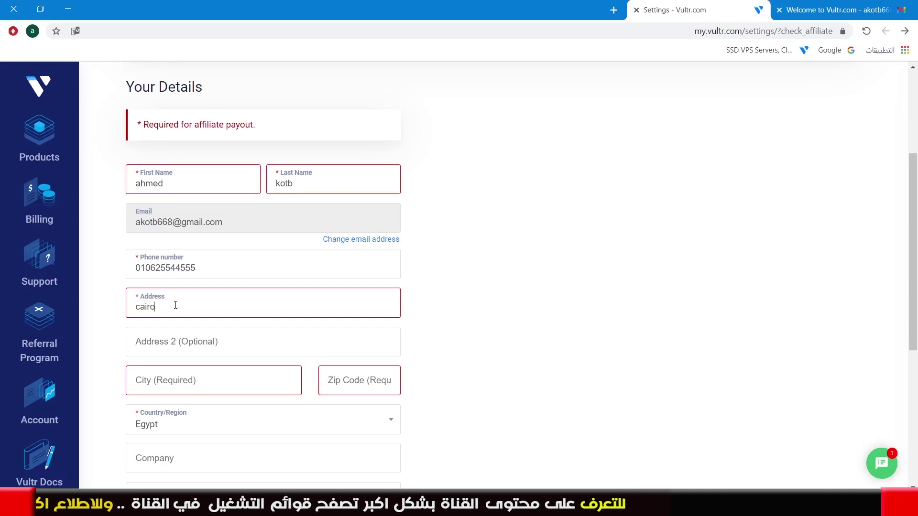
{"action": "left_click", "coordinate": [186, 342]}
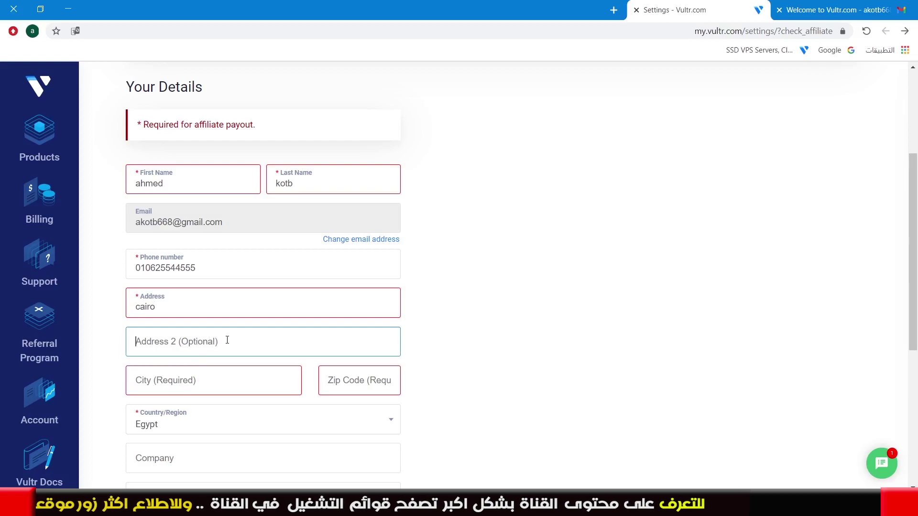
{"action": "scroll", "coordinate": [148, 394], "scroll_direction": "down", "scroll_amount": 1}
{"action": "left_click", "coordinate": [167, 333]}
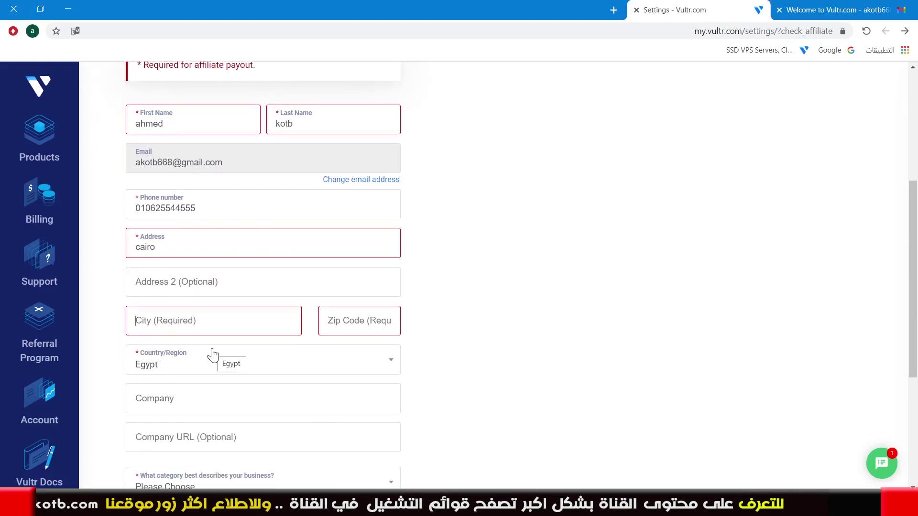
{"action": "type", "text": "cairo"}
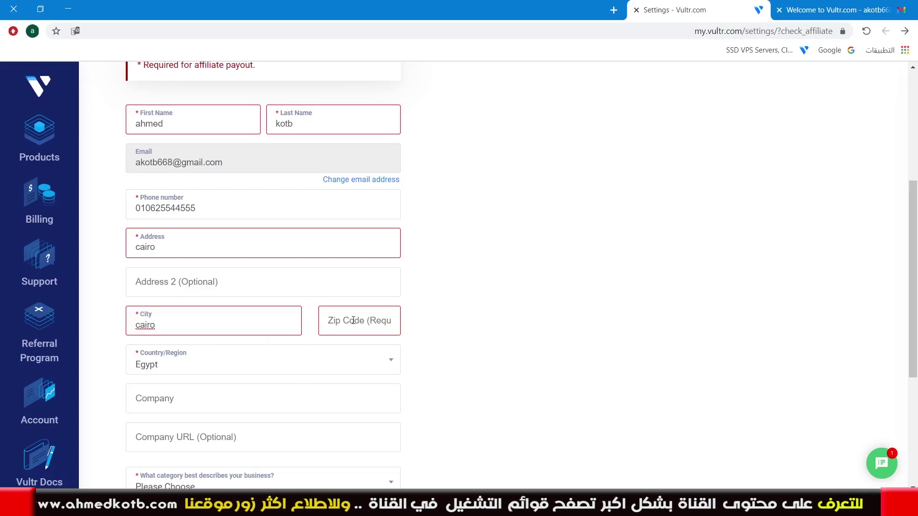
{"action": "key", "text": "Tab"}
{"action": "type", "text": "11"}
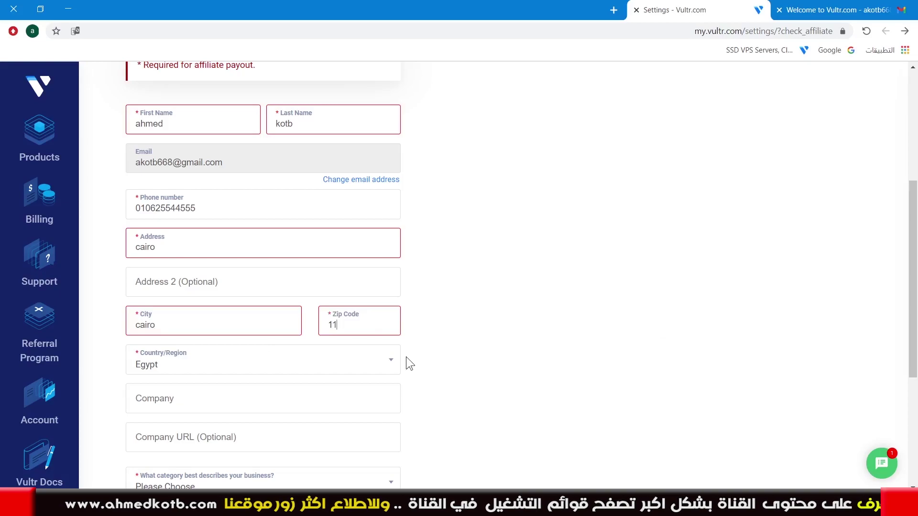
{"action": "type", "text": "511"}
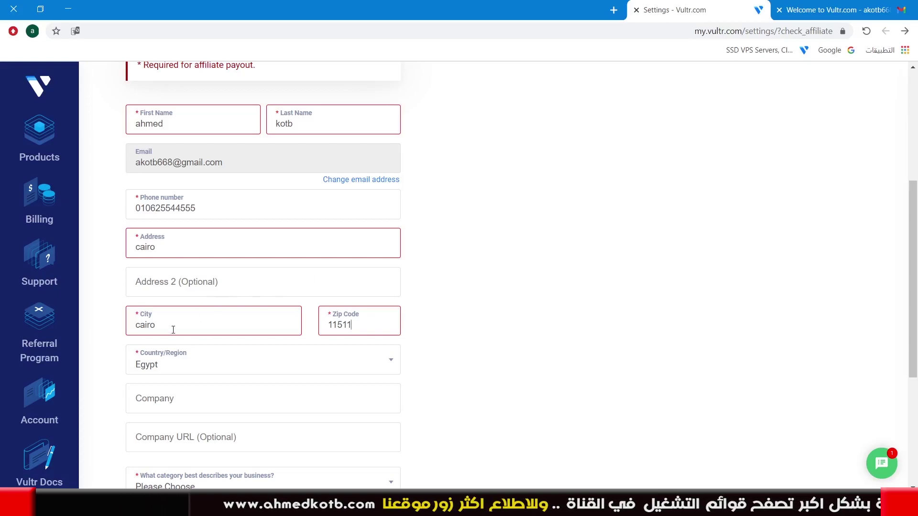
{"action": "scroll", "coordinate": [175, 327], "scroll_direction": "down", "scroll_amount": 3}
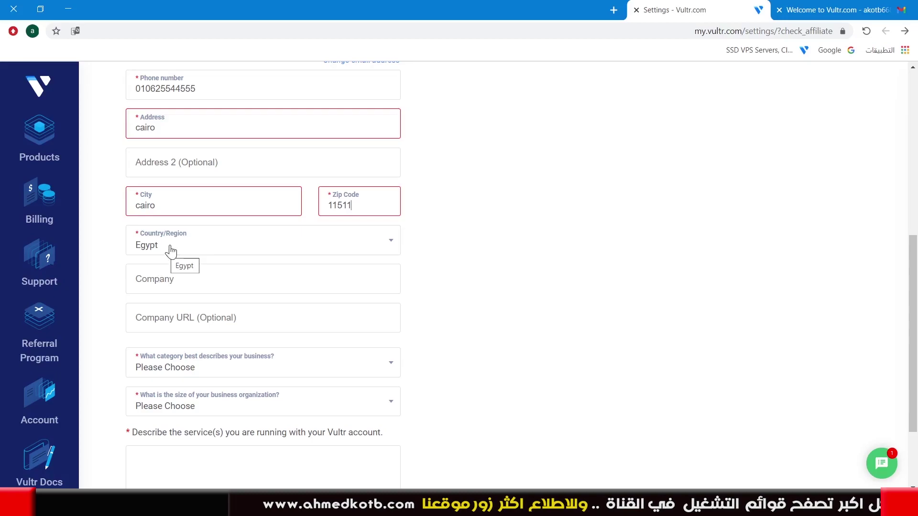
Set the business category to Education and organization size to Small Business (1-50 people)
{"action": "left_click", "coordinate": [202, 278]}
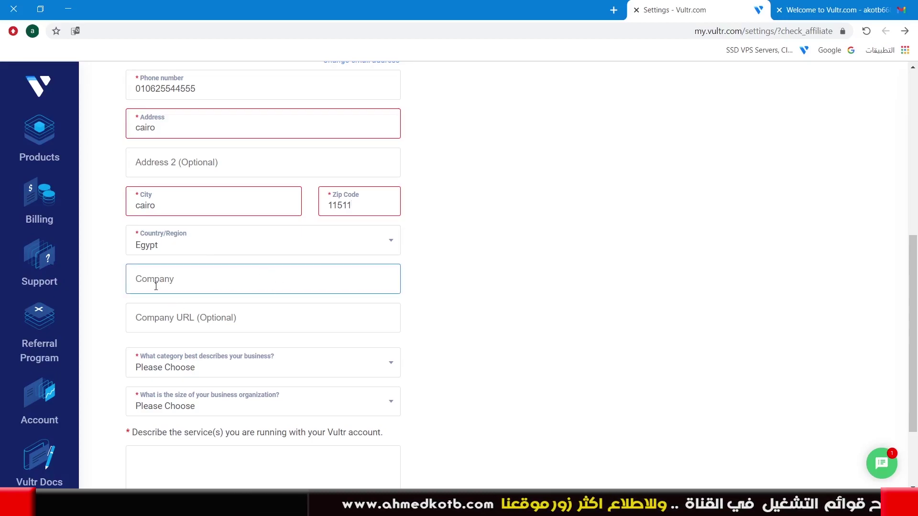
{"action": "left_click", "coordinate": [238, 317]}
{"action": "left_click", "coordinate": [200, 281]}
{"action": "left_click", "coordinate": [231, 317]}
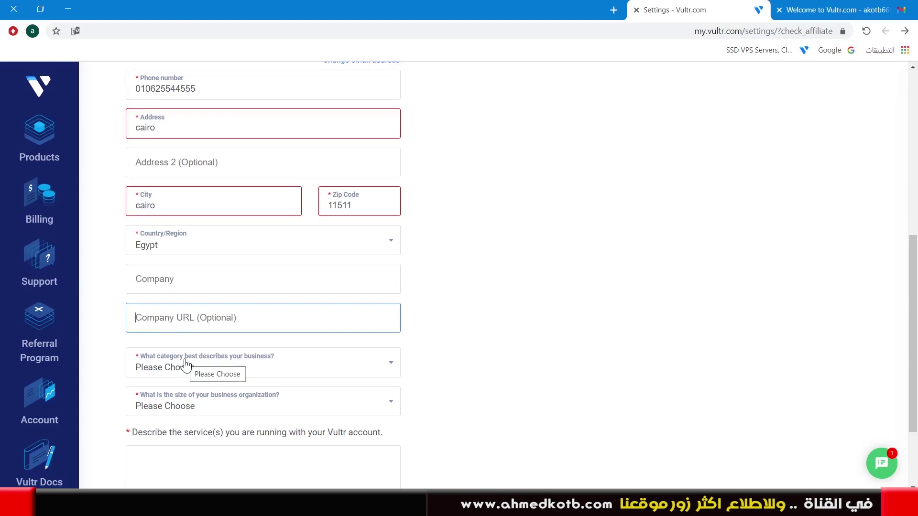
{"action": "scroll", "coordinate": [268, 378], "scroll_direction": "down", "scroll_amount": 1}
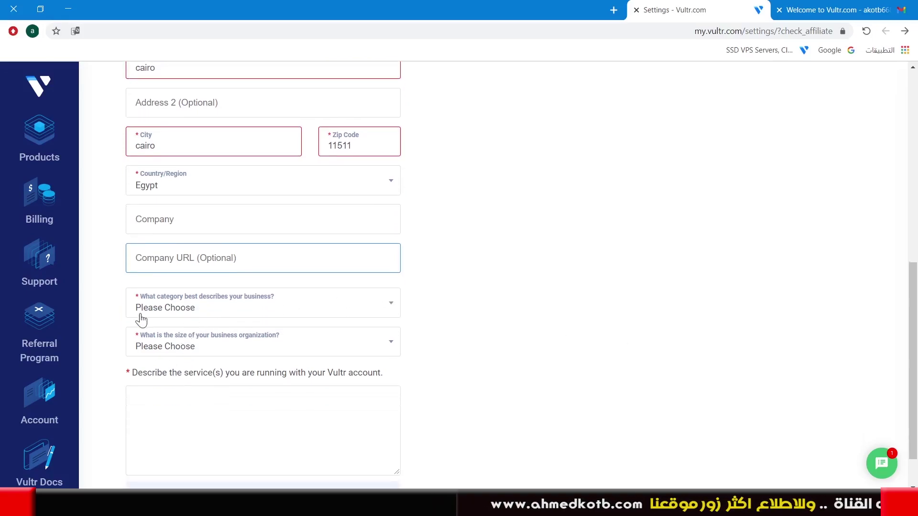
{"action": "left_click", "coordinate": [168, 310]}
{"action": "scroll", "coordinate": [268, 385], "scroll_direction": "down", "scroll_amount": 1}
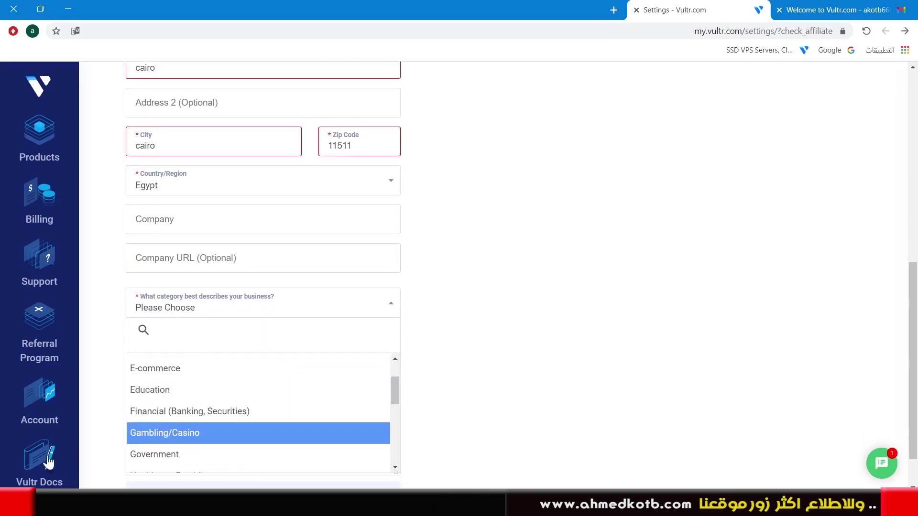
{"action": "left_click", "coordinate": [173, 391]}
{"action": "left_click", "coordinate": [335, 351]}
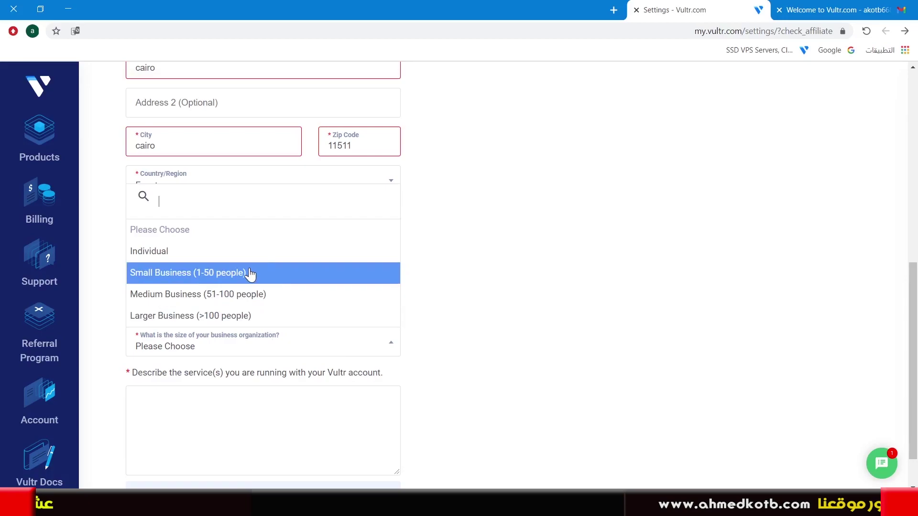
{"action": "left_click", "coordinate": [223, 281]}
Enter 'asd' as the service description and 'elmohands' as company name, then try saving
{"action": "scroll", "coordinate": [219, 343], "scroll_direction": "down", "scroll_amount": 1}
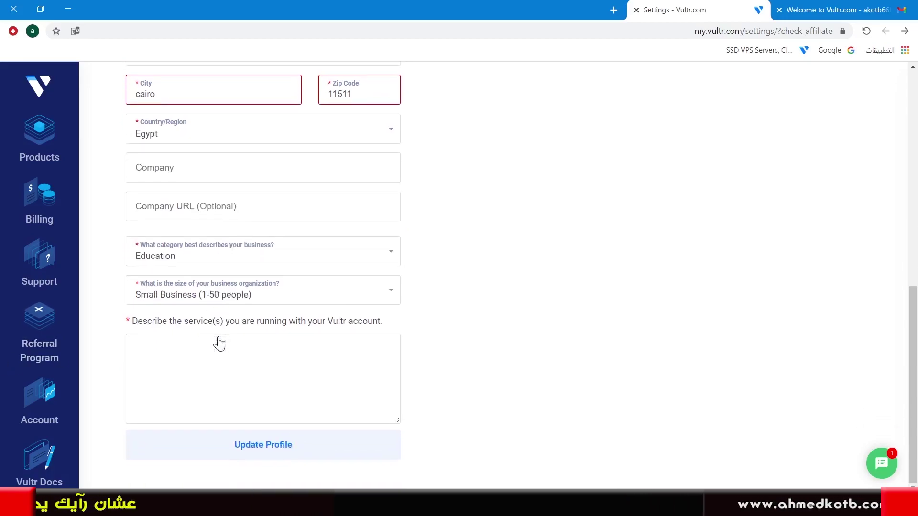
{"action": "left_click", "coordinate": [217, 354]}
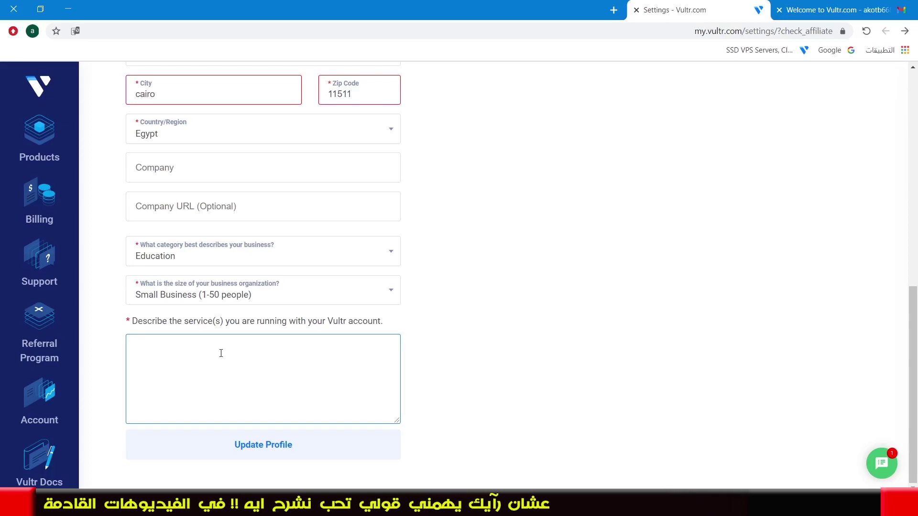
{"action": "type", "text": "asd"}
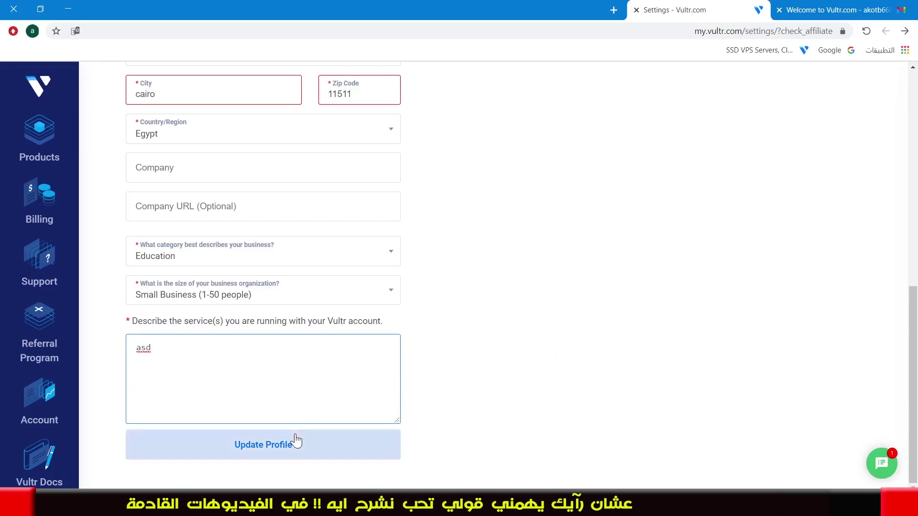
{"action": "left_click", "coordinate": [295, 441]}
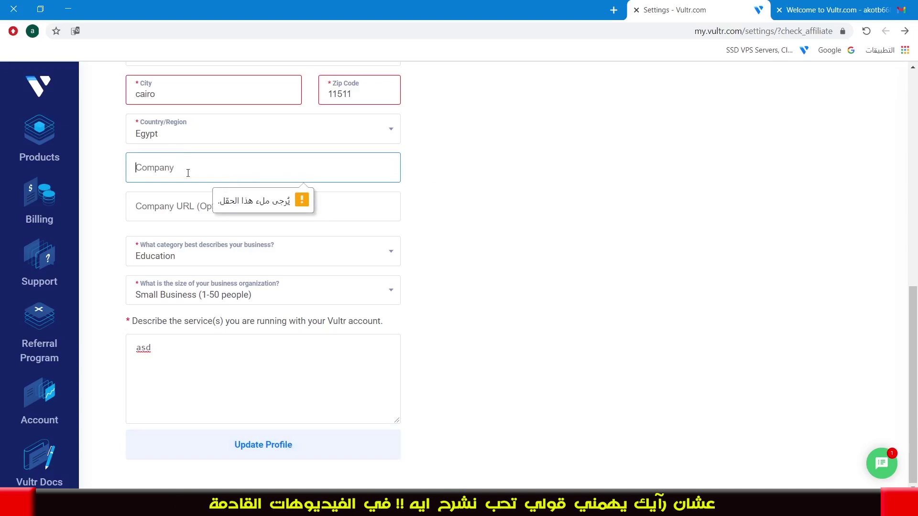
{"action": "type", "text": "e"}
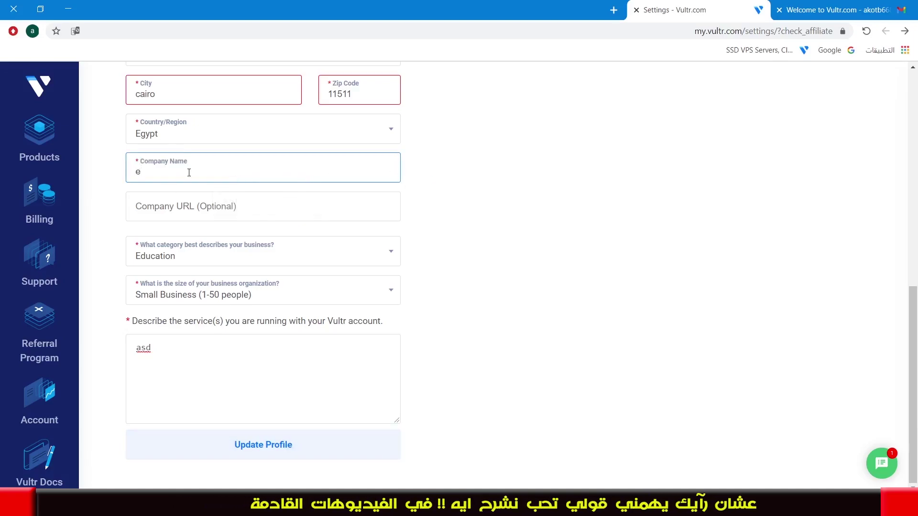
{"action": "type", "text": "lmohands"}
{"action": "left_click", "coordinate": [254, 442]}
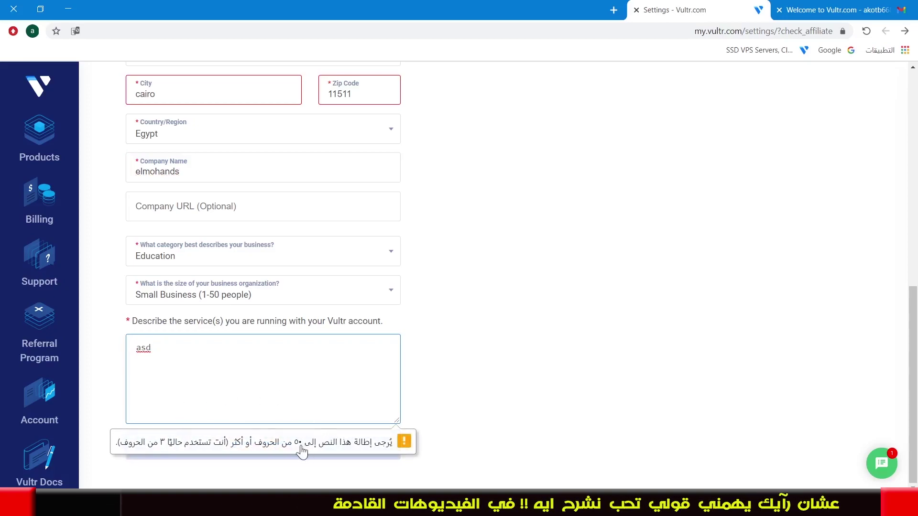
Translate the Arabic promotion sentence into English in Google Translate and select the result
{"action": "left_click", "coordinate": [613, 10]}
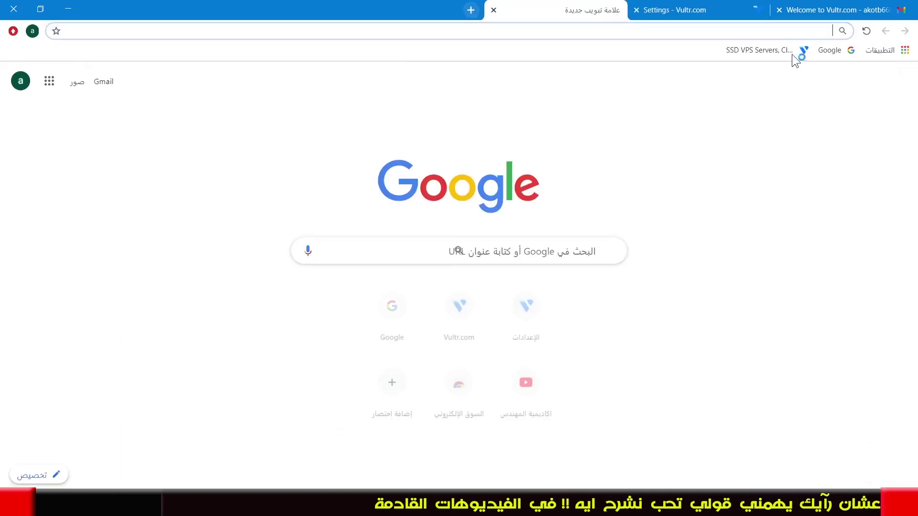
{"action": "left_click", "coordinate": [48, 83]}
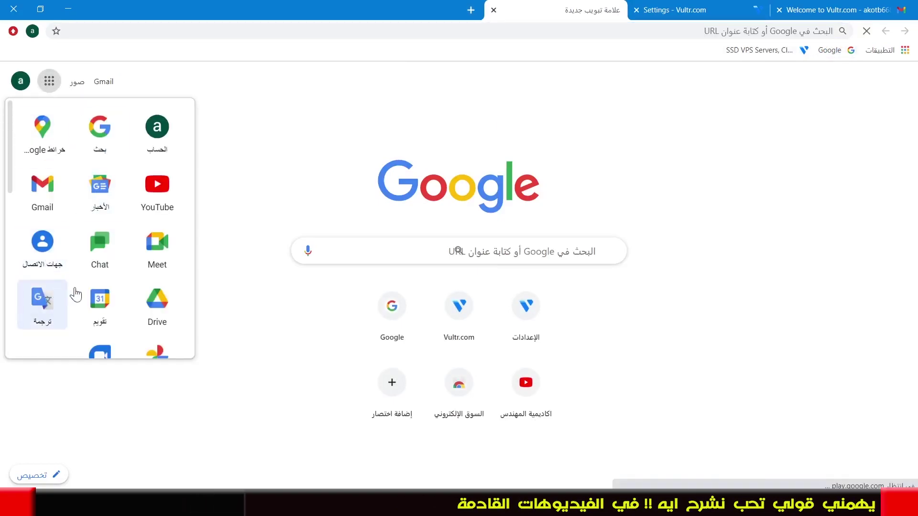
{"action": "left_click", "coordinate": [63, 294]}
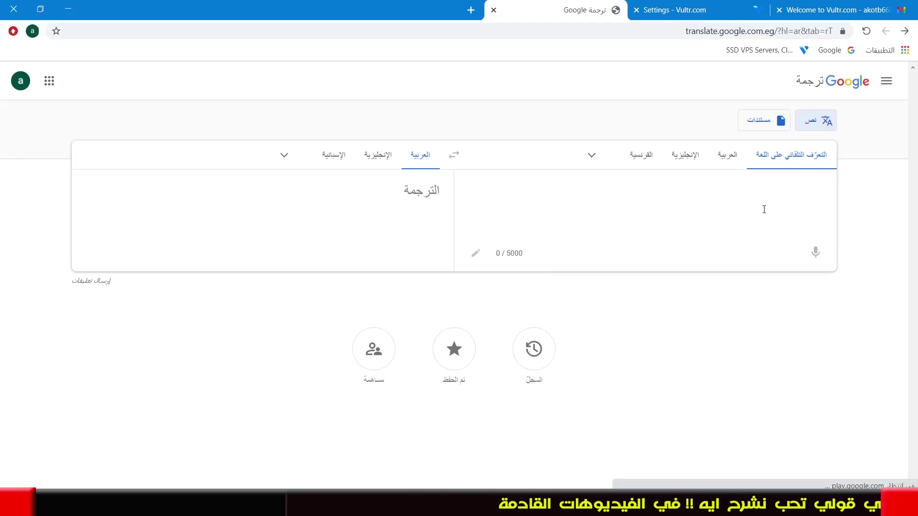
{"action": "type", "text": "سوف اروج للموقع من خلال قناتي على اليوتيوب ومن خلال صفحتي على الفيس بوك وتويتر ومن خلال موقعي الالكتروني www.ahmedkotb.com"}
{"action": "left_click", "coordinate": [378, 154]}
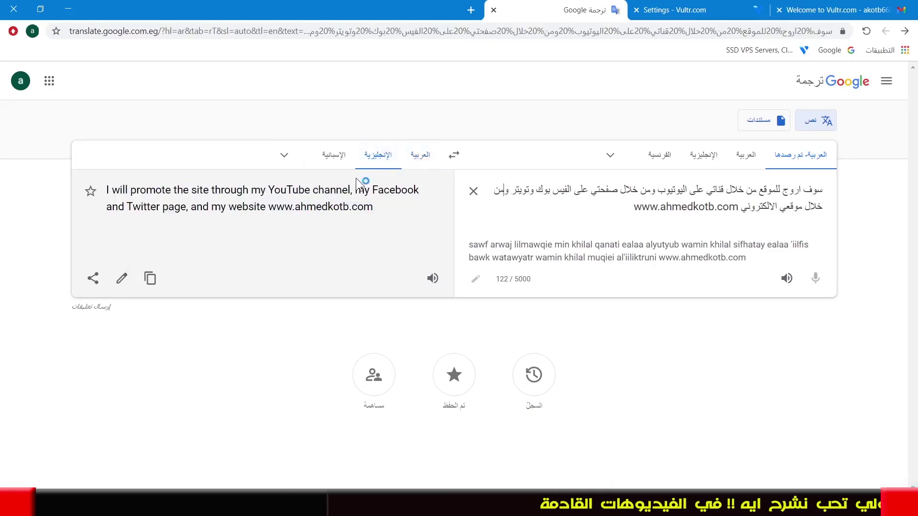
{"action": "left_click_drag", "start_coordinate": [374, 209], "coordinate": [107, 182]}
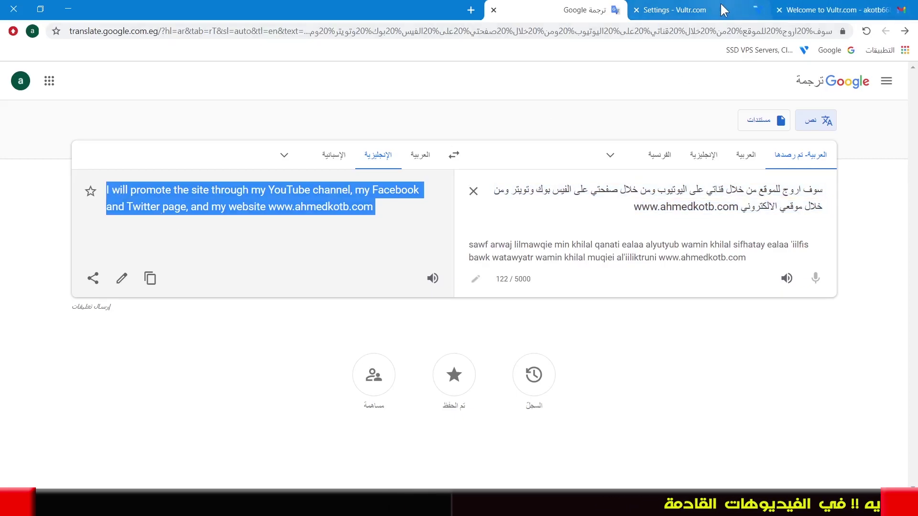
Back in Vultr, clear the old 'asd' service description
{"action": "left_click", "coordinate": [674, 10]}
{"action": "key", "text": "ctrl+a"}
{"action": "key", "text": "BackSpace"}
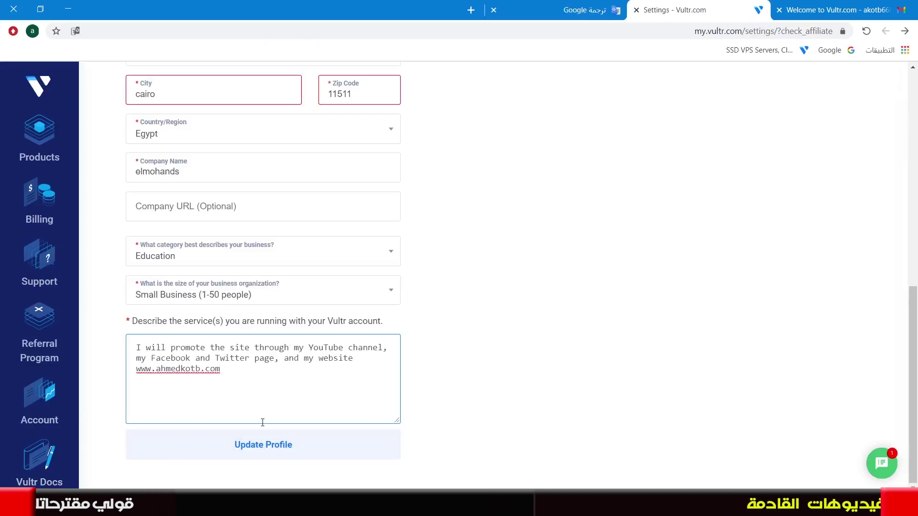
Save the profile with the English description and go to the Payouts page
{"action": "left_click", "coordinate": [261, 450]}
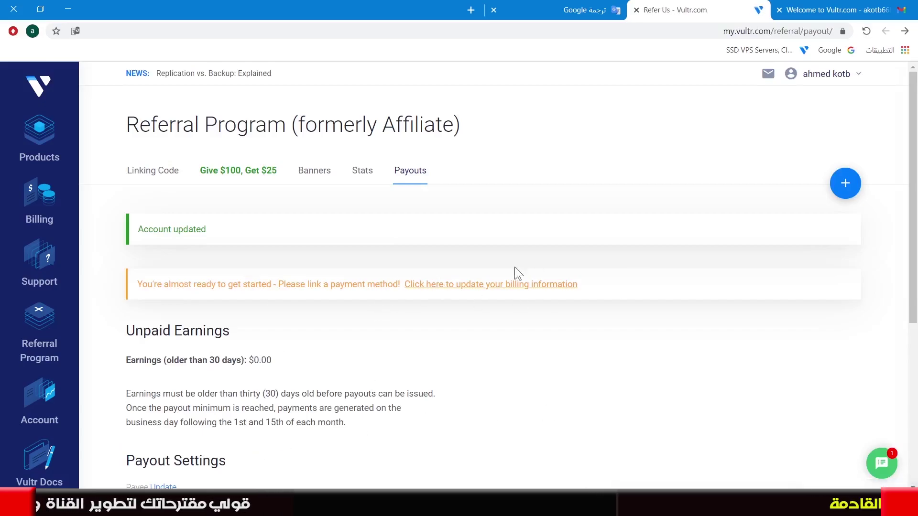
{"action": "scroll", "coordinate": [363, 322], "scroll_direction": "down", "scroll_amount": 1}
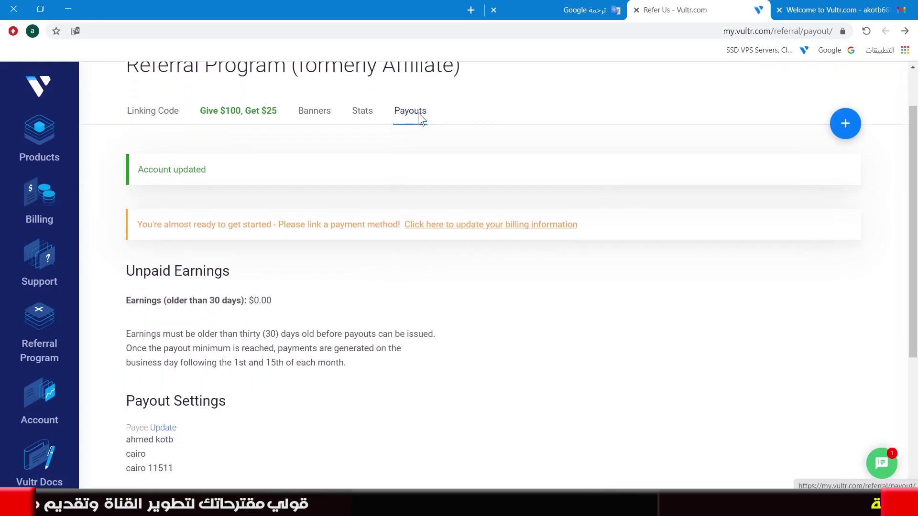
{"action": "left_click", "coordinate": [410, 115]}
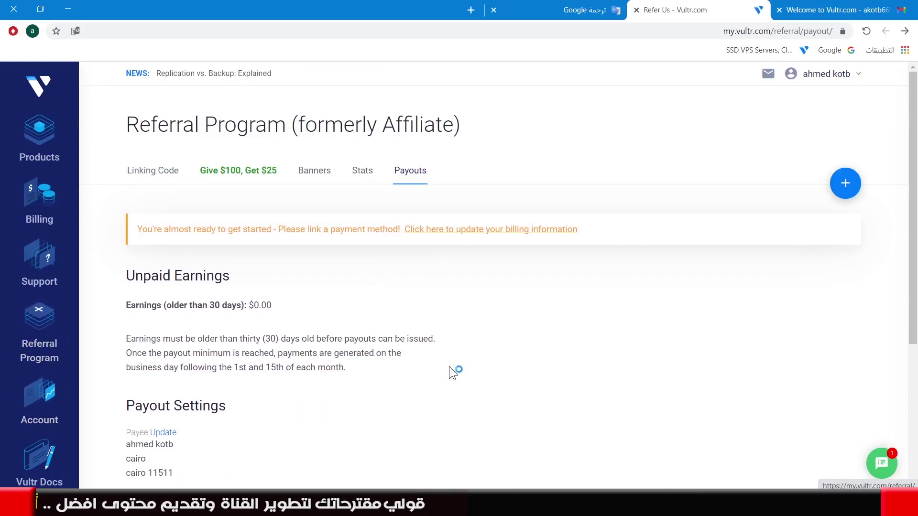
{"action": "scroll", "coordinate": [451, 368], "scroll_direction": "down", "scroll_amount": 1}
{"action": "scroll", "coordinate": [158, 340], "scroll_direction": "down", "scroll_amount": 1}
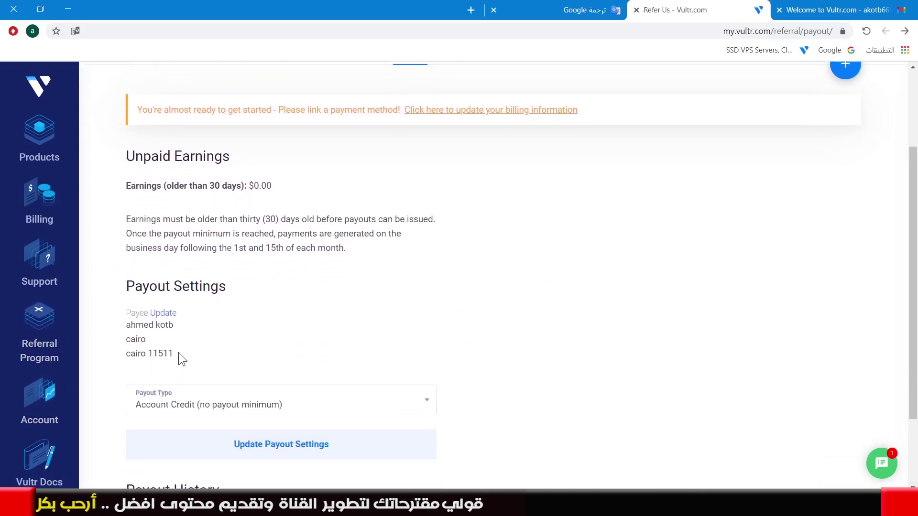
{"action": "left_click_drag", "start_coordinate": [179, 353], "coordinate": [126, 336]}
{"action": "scroll", "coordinate": [313, 417], "scroll_direction": "down", "scroll_amount": 1}
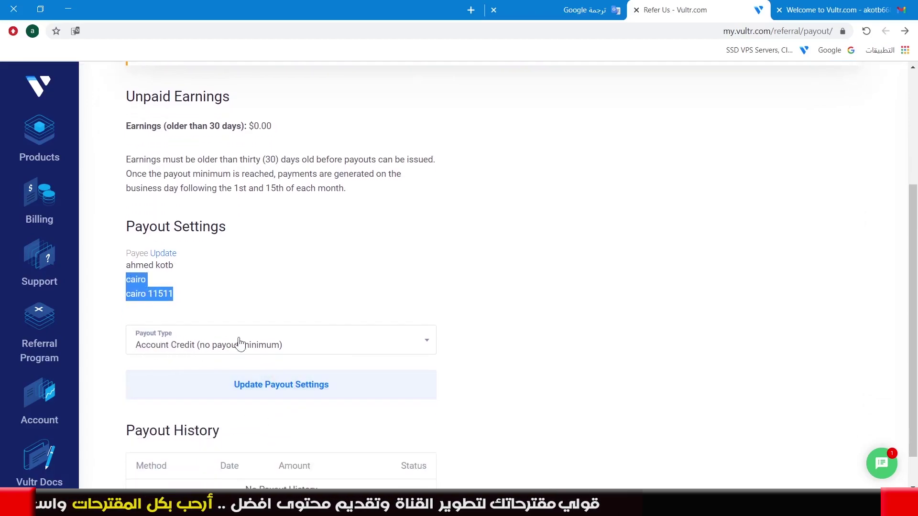
Set payouts to PayPal with a $100 minimum, enter the PayPal e-mail, and save
{"action": "left_click", "coordinate": [282, 346]}
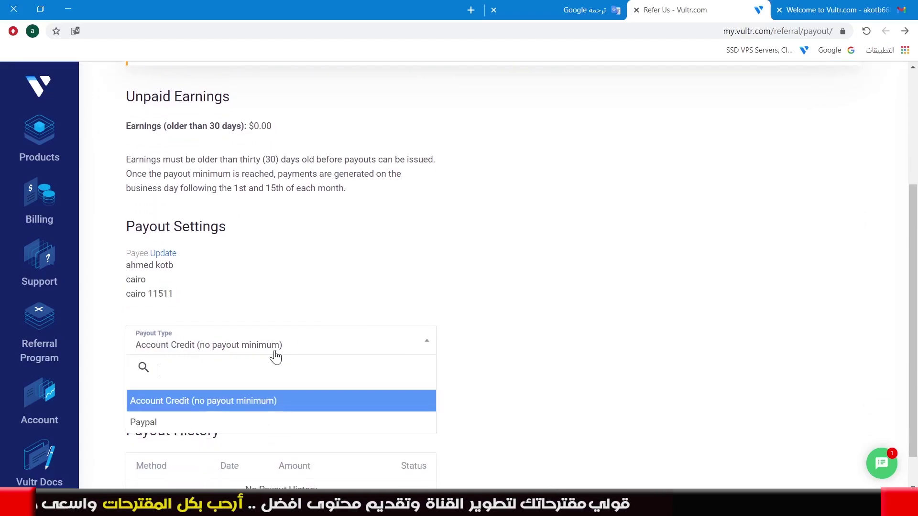
{"action": "left_click", "coordinate": [173, 419]}
{"action": "scroll", "coordinate": [509, 357], "scroll_direction": "down", "scroll_amount": 2}
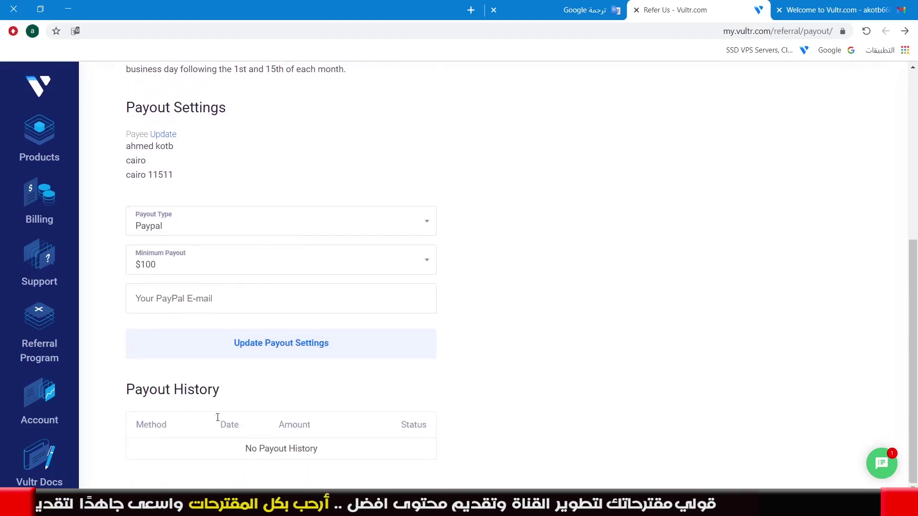
{"action": "left_click", "coordinate": [230, 275]}
{"action": "scroll", "coordinate": [160, 333], "scroll_direction": "down", "scroll_amount": 3}
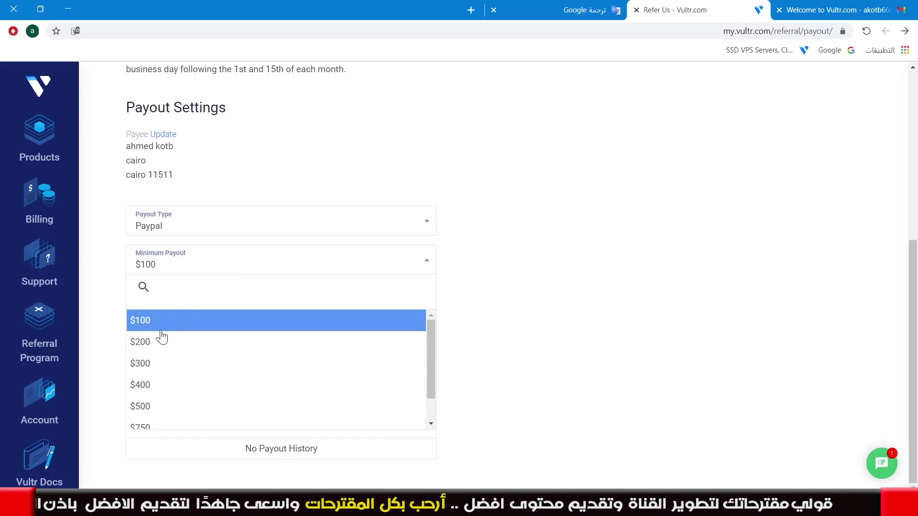
{"action": "scroll", "coordinate": [163, 406], "scroll_direction": "up", "scroll_amount": 3}
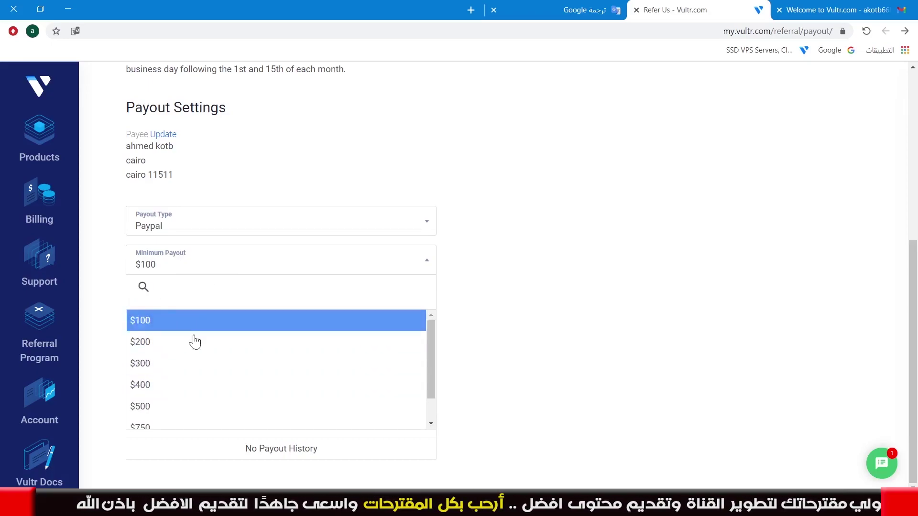
{"action": "left_click", "coordinate": [168, 331]}
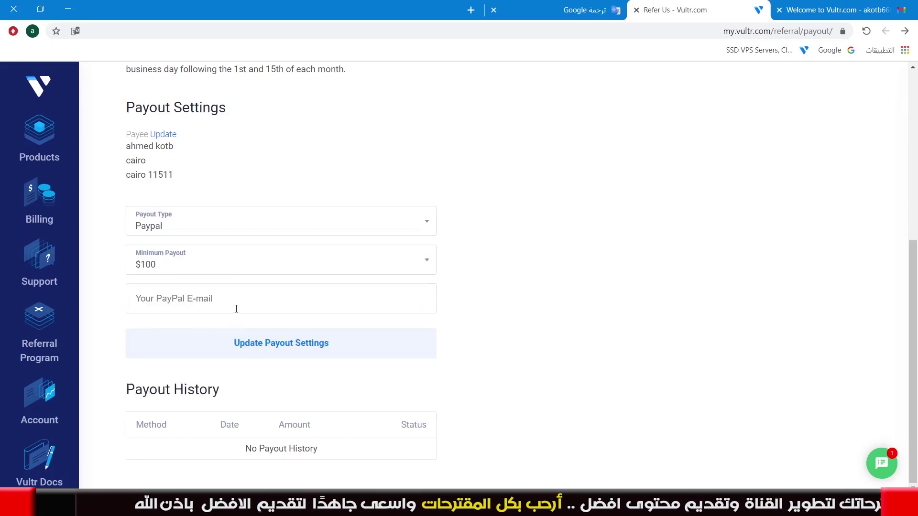
{"action": "left_click", "coordinate": [132, 303]}
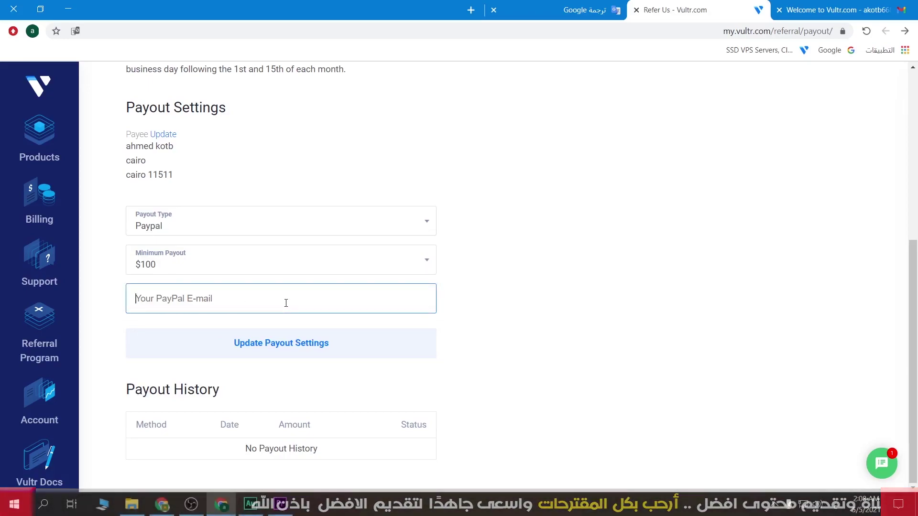
{"action": "type", "text": "a"}
{"action": "key", "text": "BackSpace"}
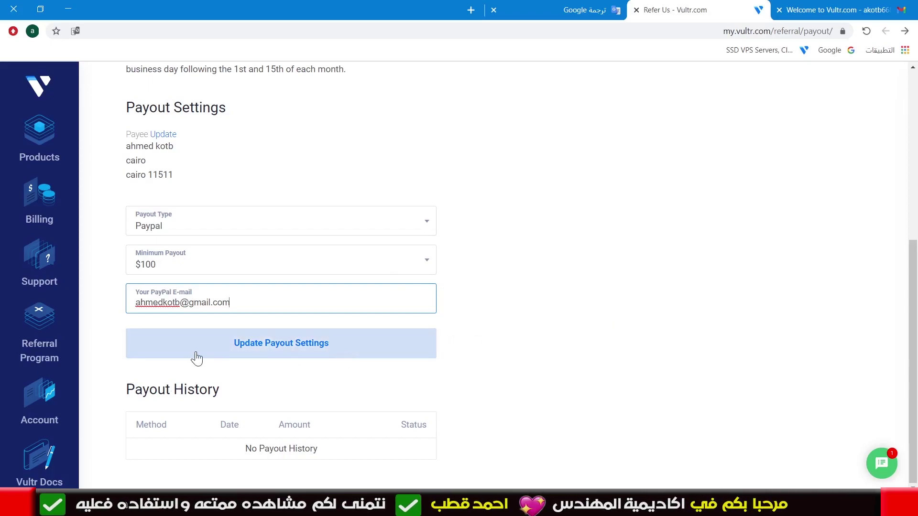
{"action": "left_click", "coordinate": [254, 352]}
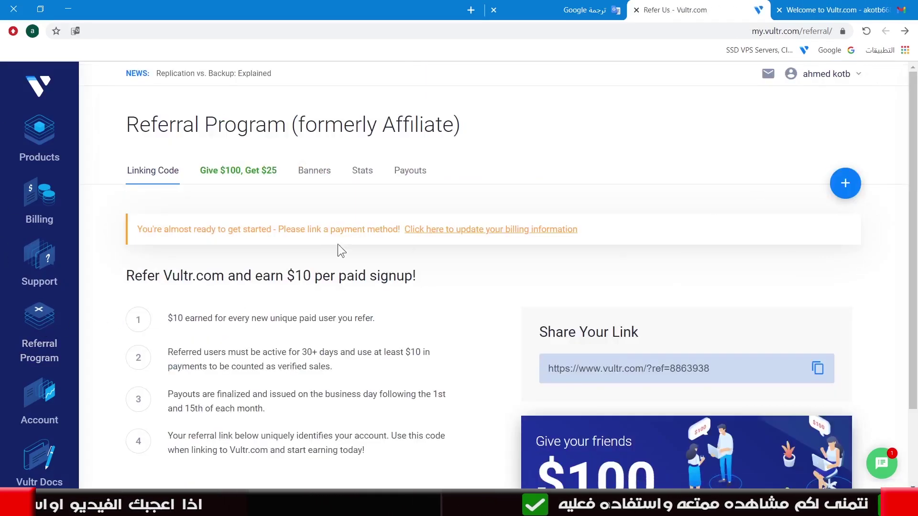
Copy the standard Vultr referral link and preview the Give $100, Get $25 link
{"action": "left_click", "coordinate": [26, 206]}
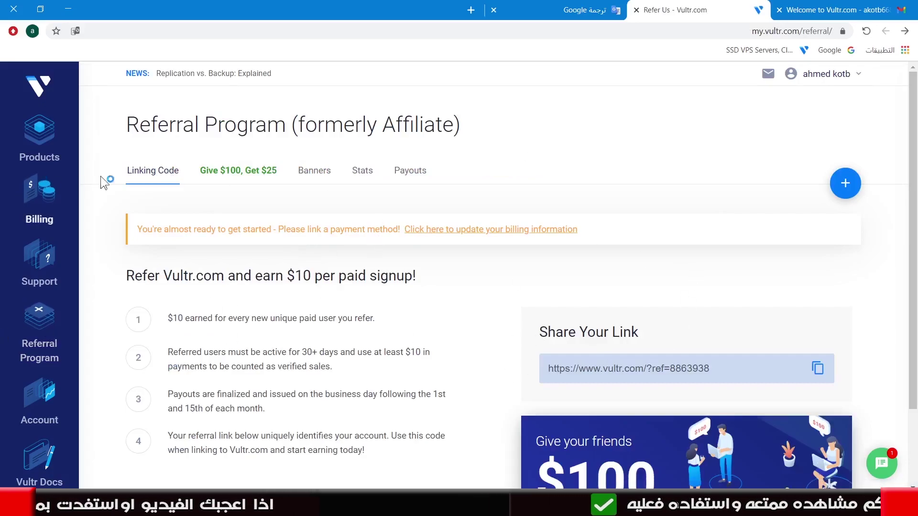
{"action": "left_click", "coordinate": [817, 372]}
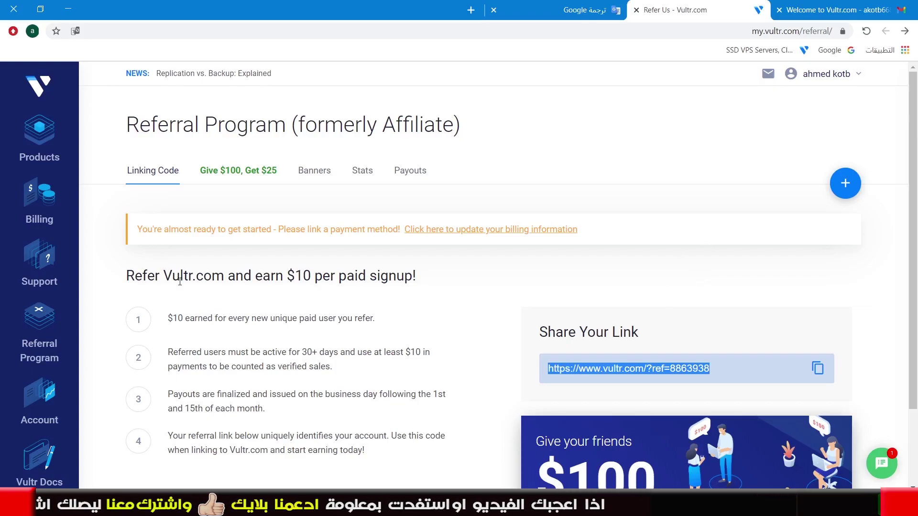
{"action": "left_click", "coordinate": [227, 178]}
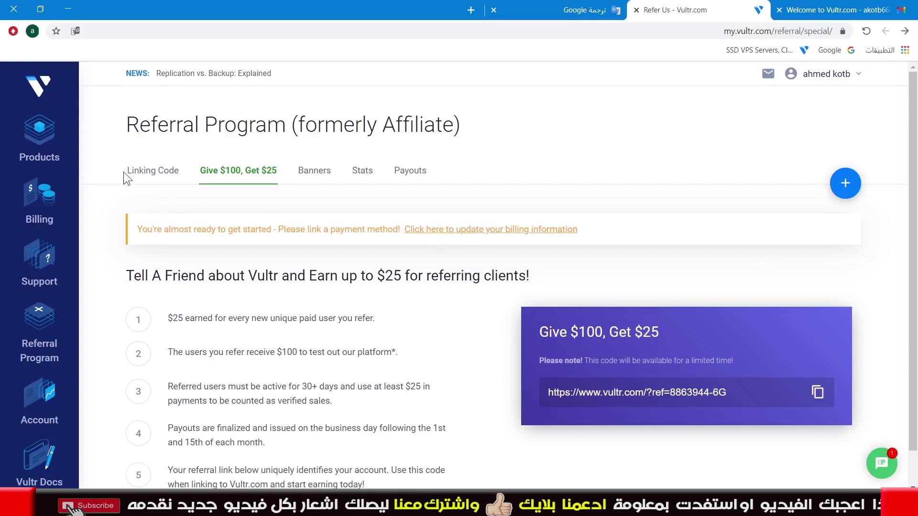
{"action": "left_click", "coordinate": [137, 177]}
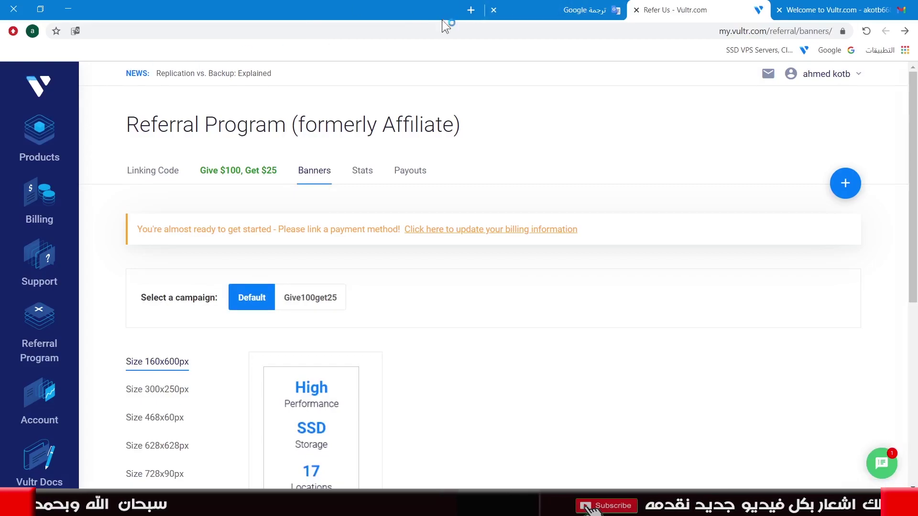
Go from the Google home page to Blogger and start creating a new blog
{"action": "left_click", "coordinate": [534, 7]}
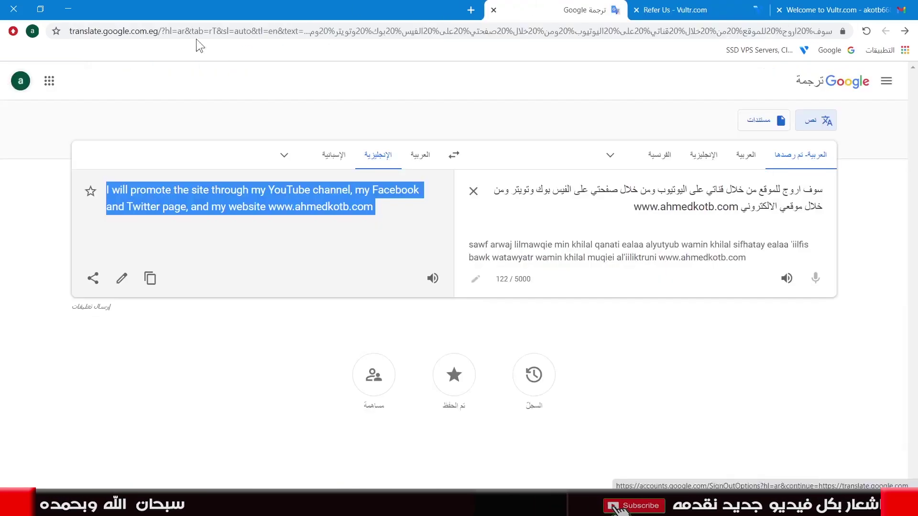
{"action": "left_click", "coordinate": [828, 50]}
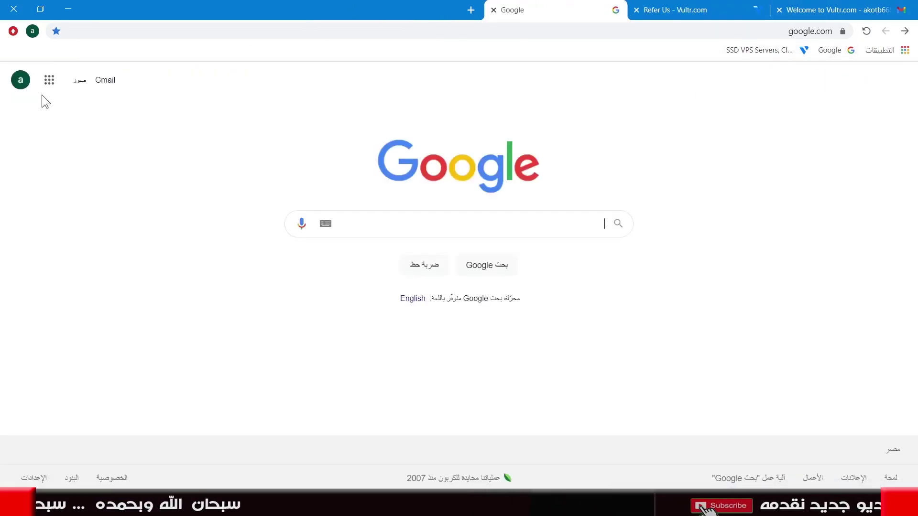
{"action": "left_click", "coordinate": [50, 80]}
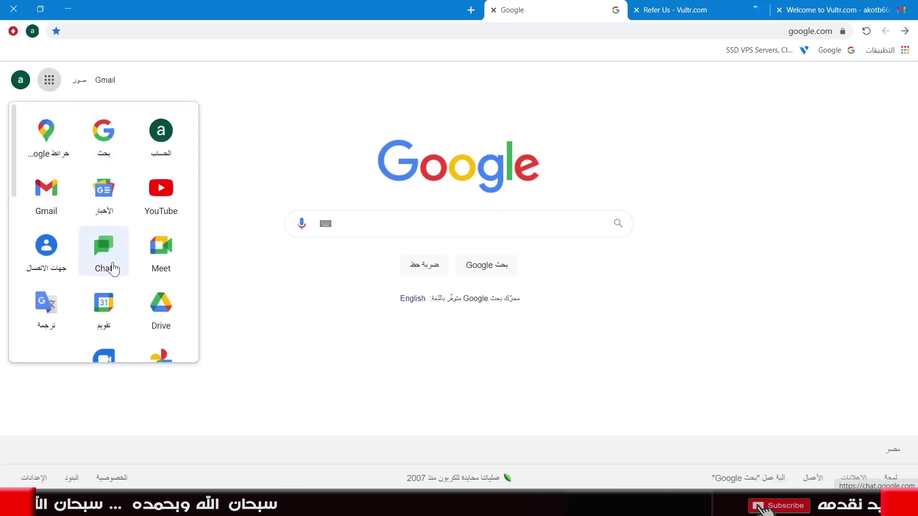
{"action": "scroll", "coordinate": [113, 268], "scroll_direction": "down", "scroll_amount": 3}
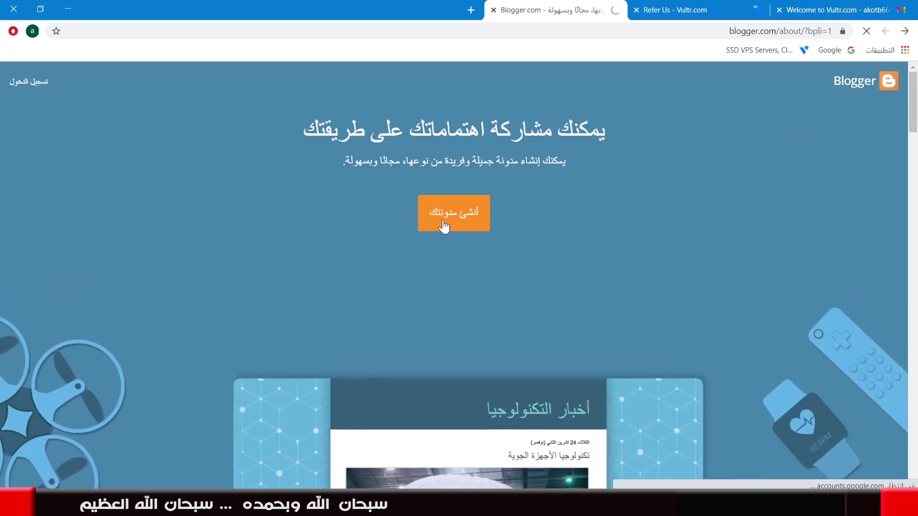
{"action": "left_click", "coordinate": [443, 223]}
Sign in with the Google account password and focus the blog Title field
{"action": "left_click", "coordinate": [508, 222]}
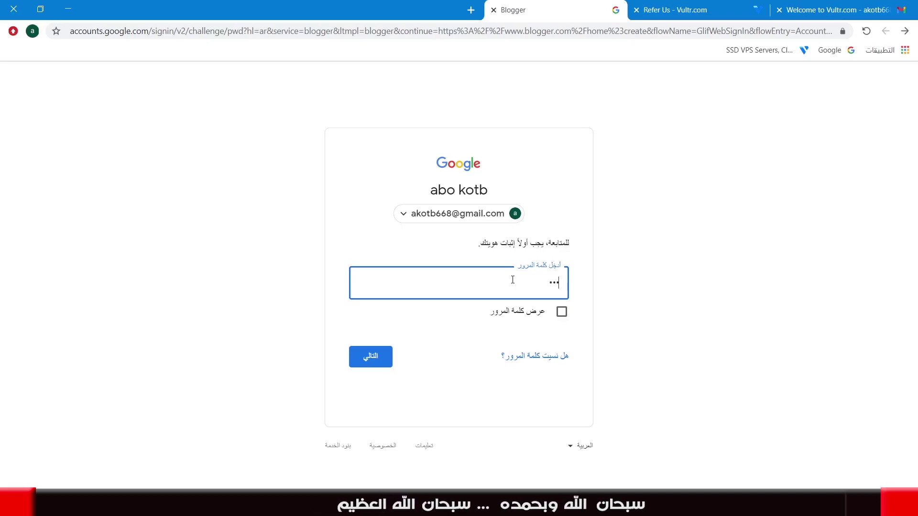
{"action": "type", "text": "*********"}
{"action": "left_click", "coordinate": [383, 358]}
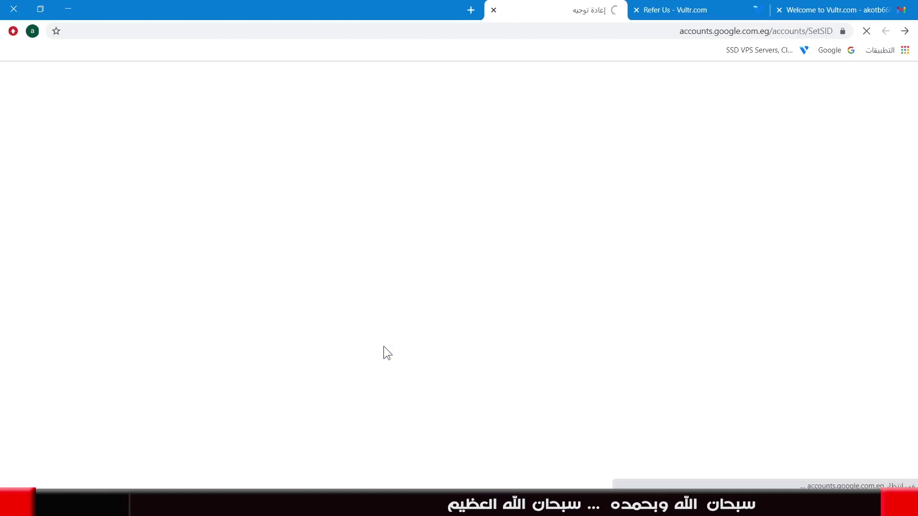
{"action": "left_click", "coordinate": [508, 231]}
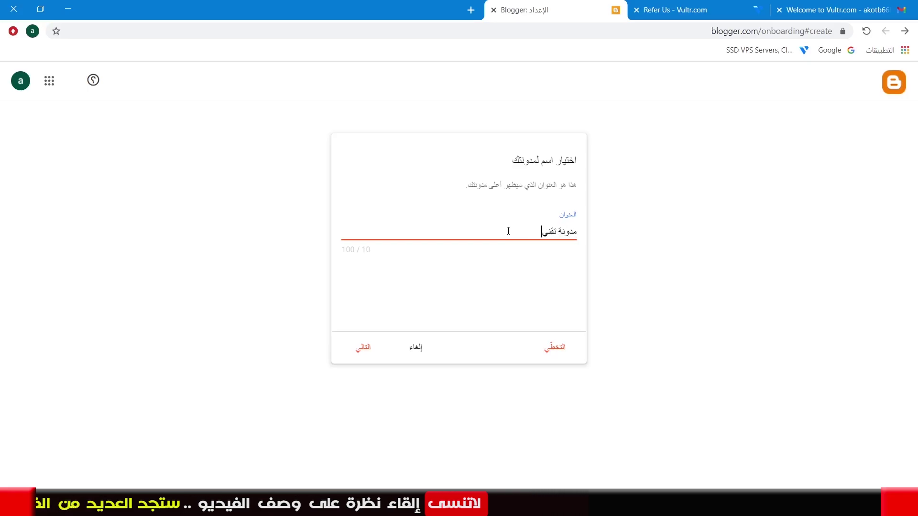
Set the address dfgfdgdf5446566.blogspot.com, enter the author display name, and finish the blog
{"action": "left_click", "coordinate": [361, 347]}
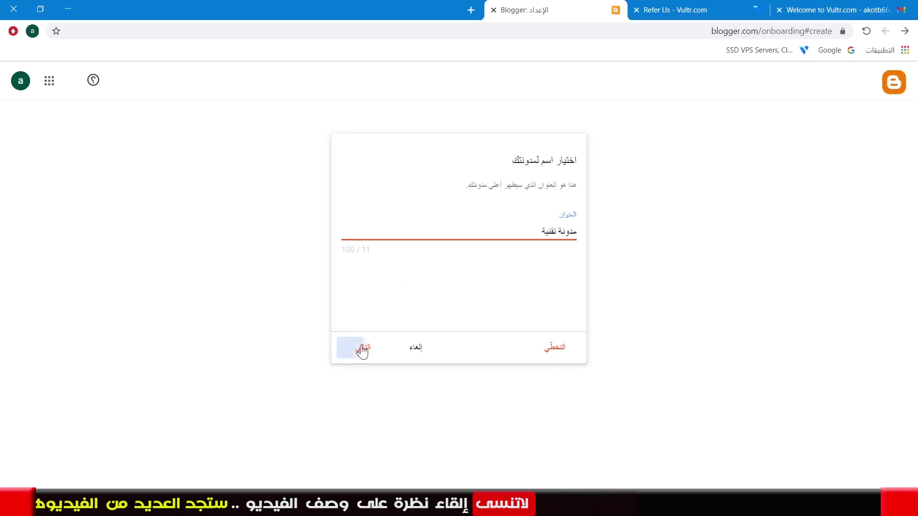
{"action": "left_click", "coordinate": [518, 247]}
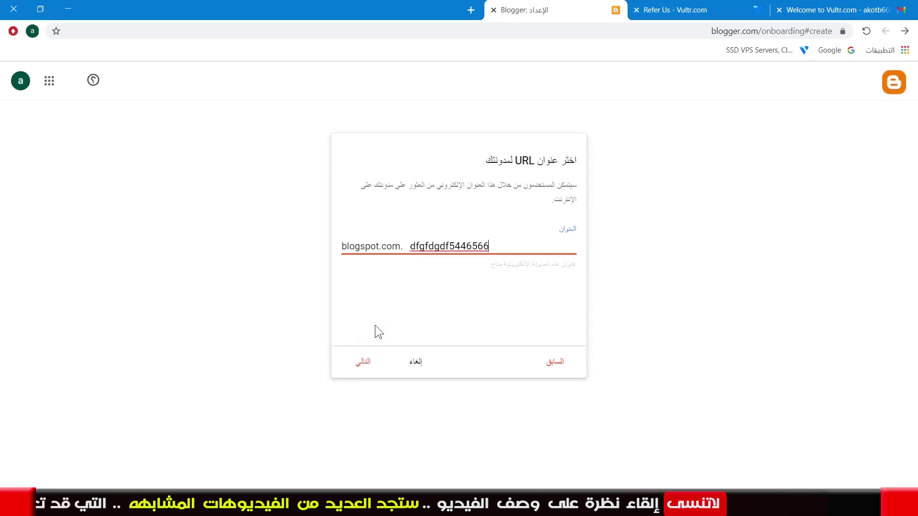
{"action": "left_click", "coordinate": [507, 270]}
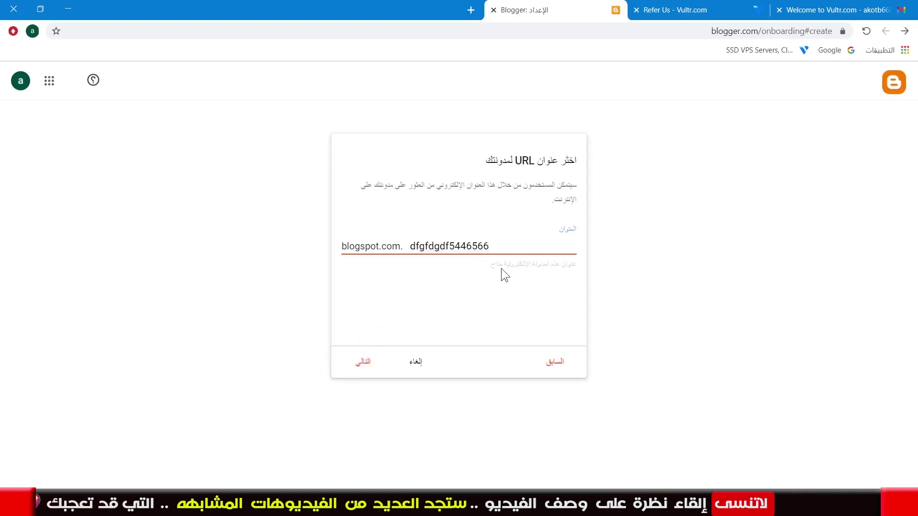
{"action": "left_click", "coordinate": [370, 362]}
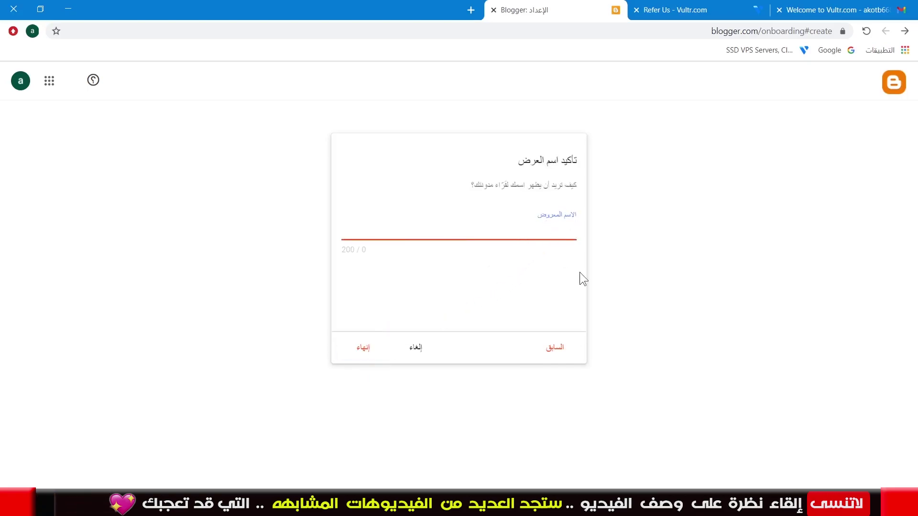
{"action": "type", "text": "hpl"}
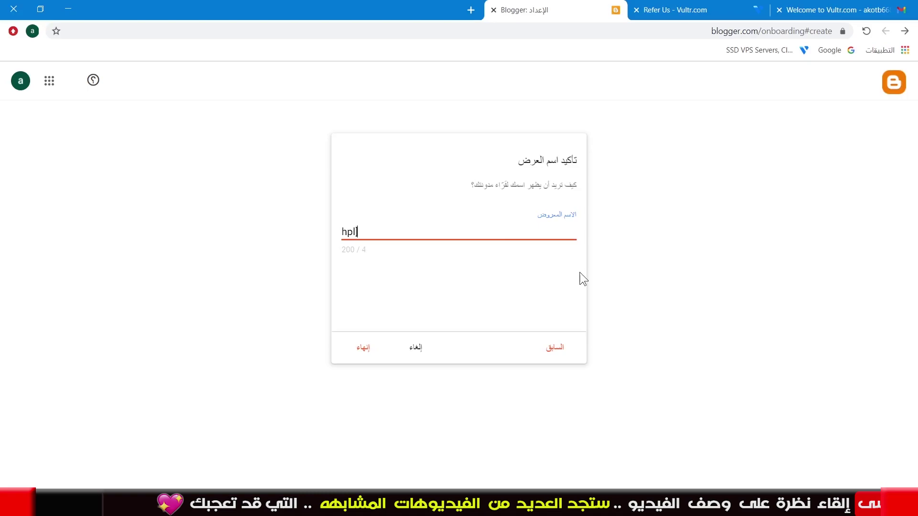
{"action": "key", "text": "BackSpace"}
{"action": "key", "text": "BackSpace"}
{"action": "key", "text": "BackSpace"}
{"action": "type", "text": "ahmed"}
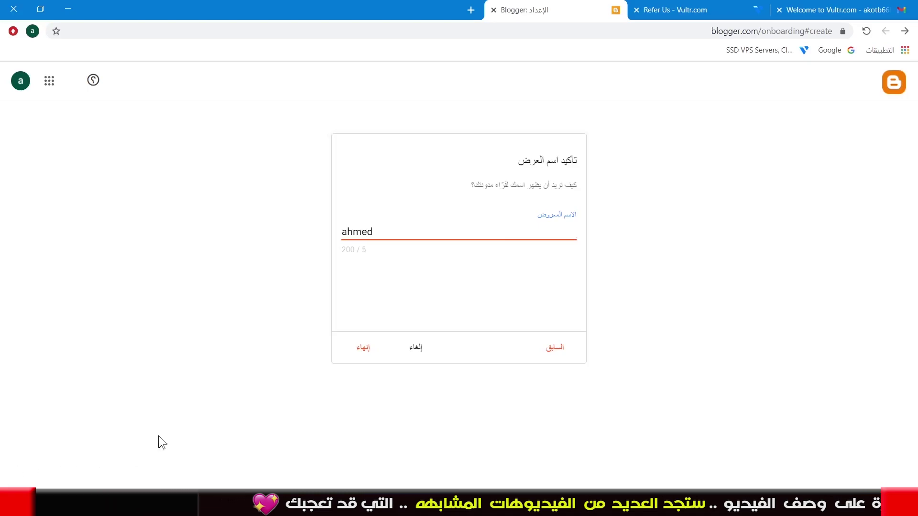
{"action": "left_click", "coordinate": [364, 349]}
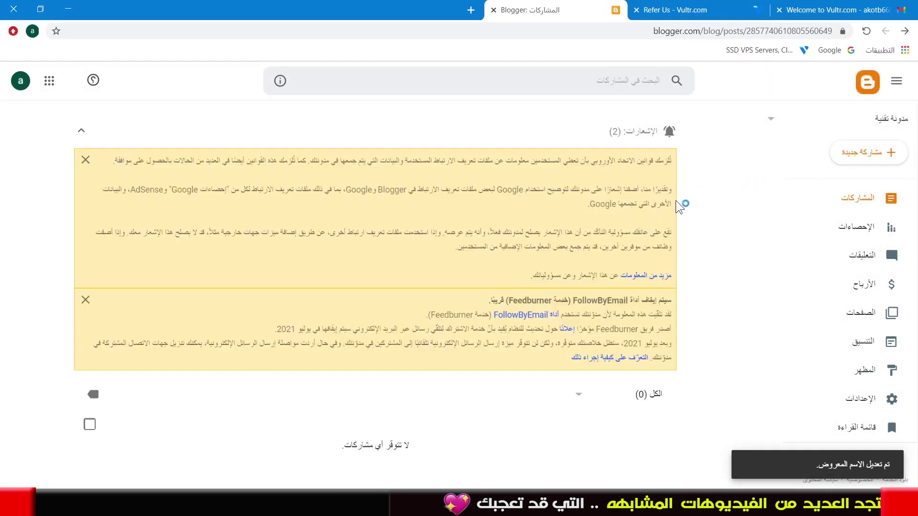
Upload the custom Magma theme file and reload the live blog to check it
{"action": "scroll", "coordinate": [855, 430], "scroll_direction": "down", "scroll_amount": 1}
{"action": "left_click", "coordinate": [860, 430]}
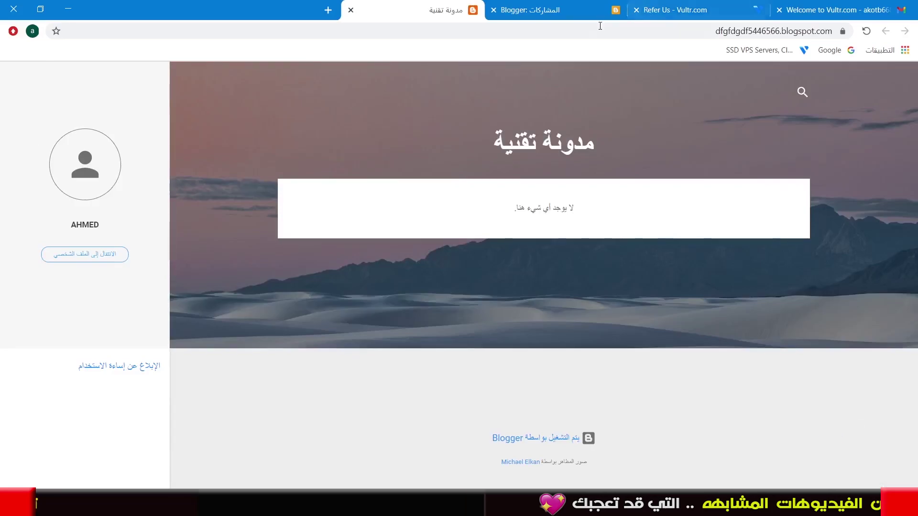
{"action": "left_click", "coordinate": [526, 10]}
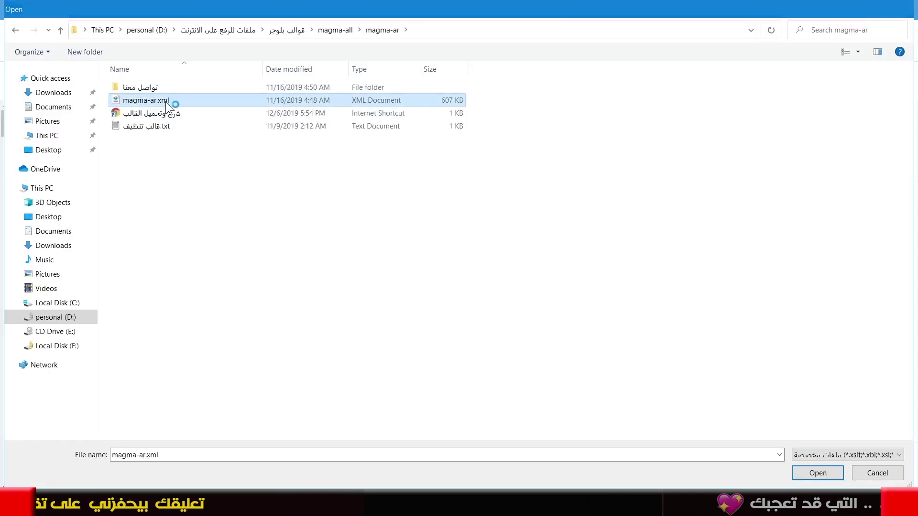
{"action": "double_click", "coordinate": [173, 98]}
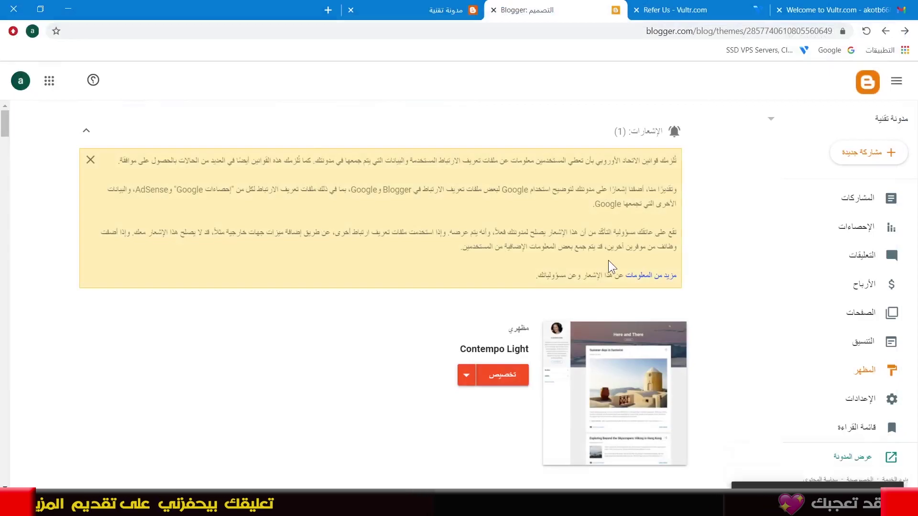
{"action": "left_click", "coordinate": [438, 18]}
{"action": "left_click", "coordinate": [867, 35]}
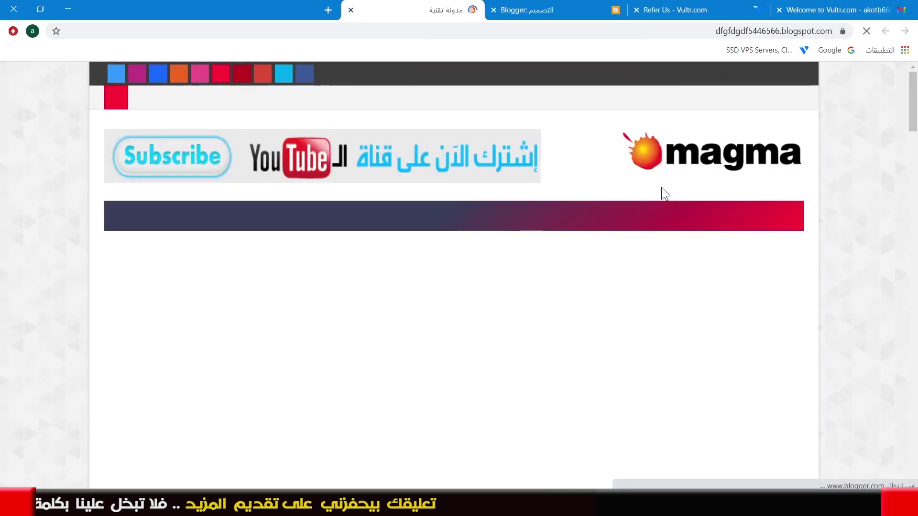
{"action": "scroll", "coordinate": [617, 248], "scroll_direction": "down", "scroll_amount": 10}
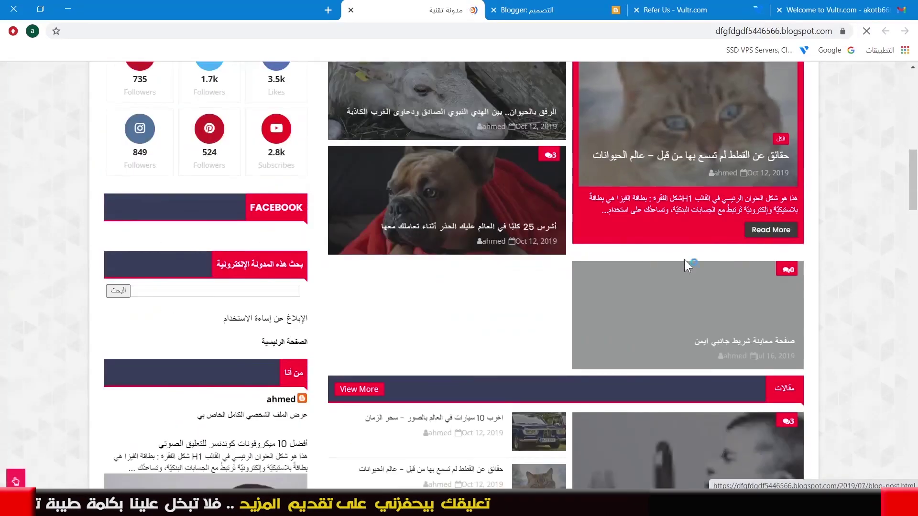
{"action": "scroll", "coordinate": [372, 211], "scroll_direction": "up", "scroll_amount": 8}
{"action": "scroll", "coordinate": [372, 211], "scroll_direction": "up", "scroll_amount": 3}
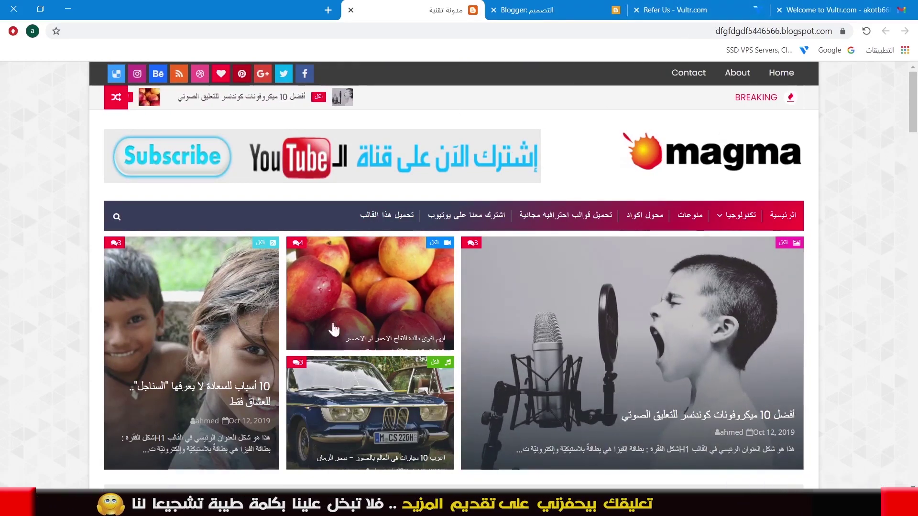
Copy the Vultr 160x600 banner code, then bring up Blogger's Layout page
{"action": "left_click", "coordinate": [715, 14]}
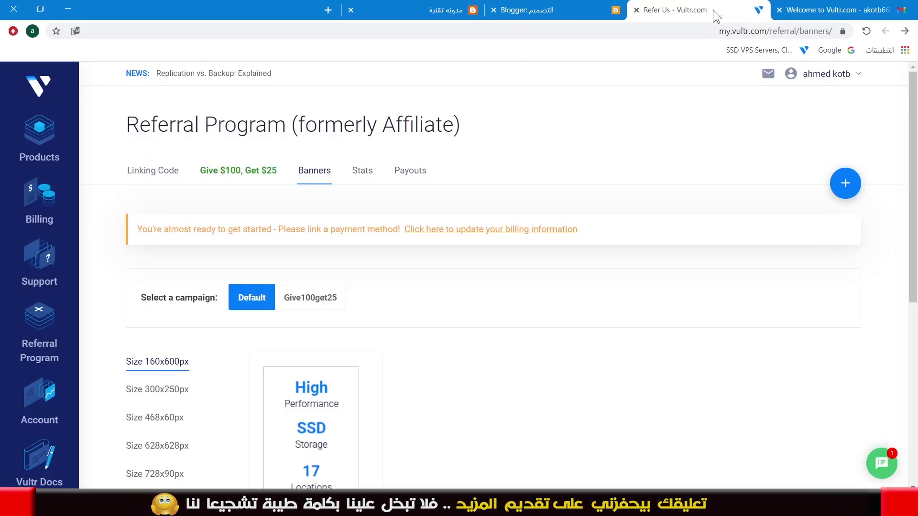
{"action": "scroll", "coordinate": [404, 335], "scroll_direction": "down", "scroll_amount": 2}
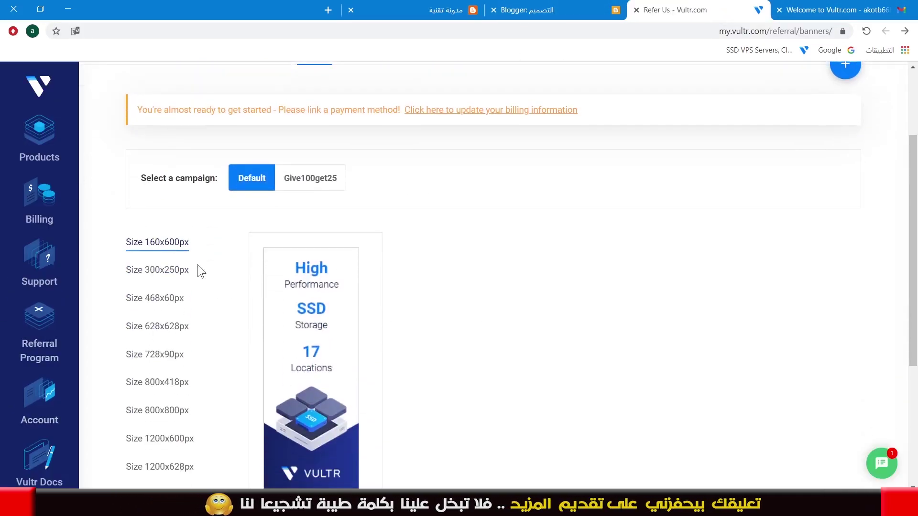
{"action": "scroll", "coordinate": [299, 336], "scroll_direction": "down", "scroll_amount": 4}
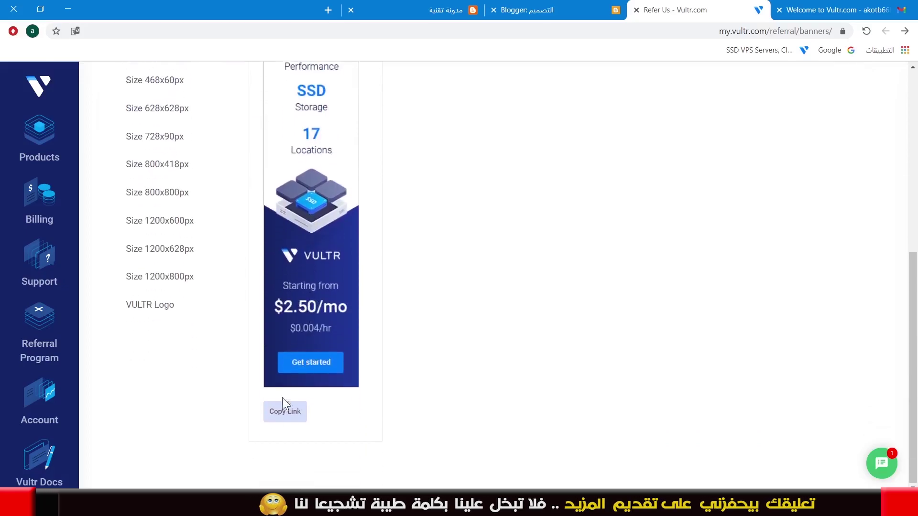
{"action": "left_click", "coordinate": [285, 413]}
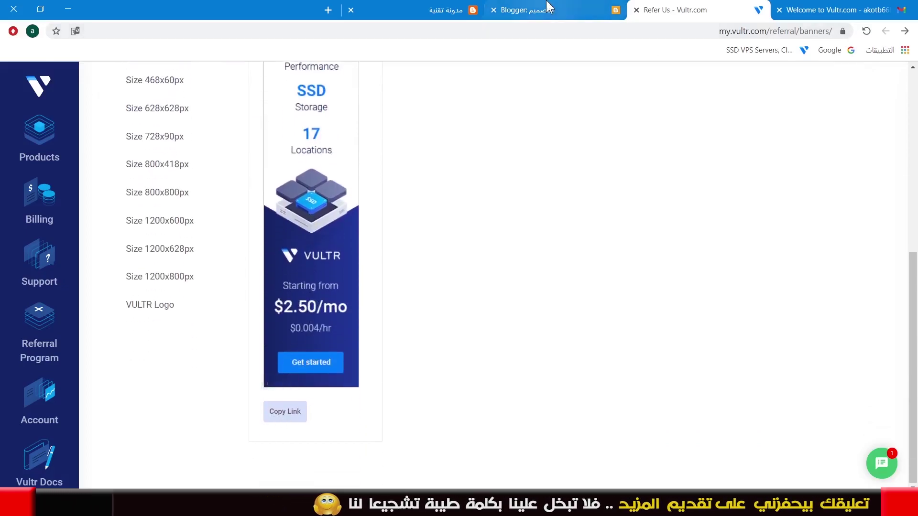
{"action": "left_click", "coordinate": [549, 10]}
{"action": "left_click", "coordinate": [868, 342]}
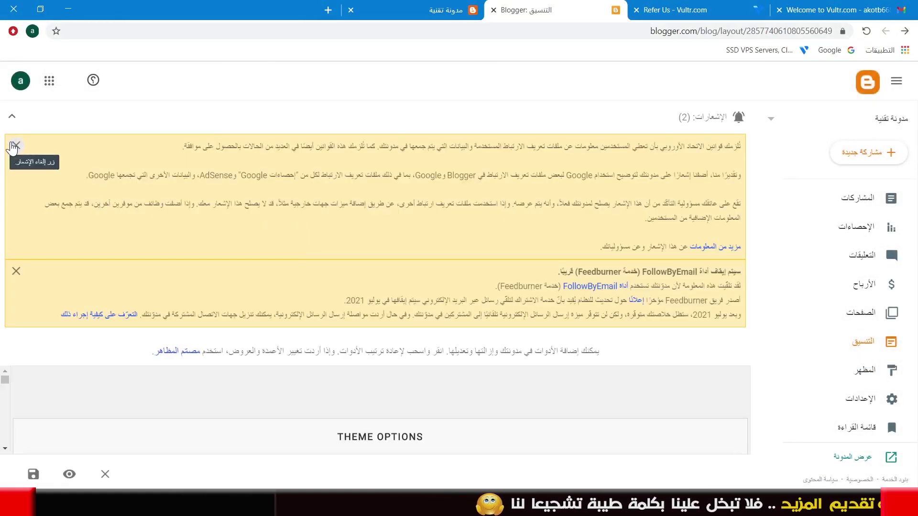
Add an HTML/JavaScript gadget with the 160x600 banner code to SOCIAL COUNTER and save it
{"action": "left_click", "coordinate": [17, 147]}
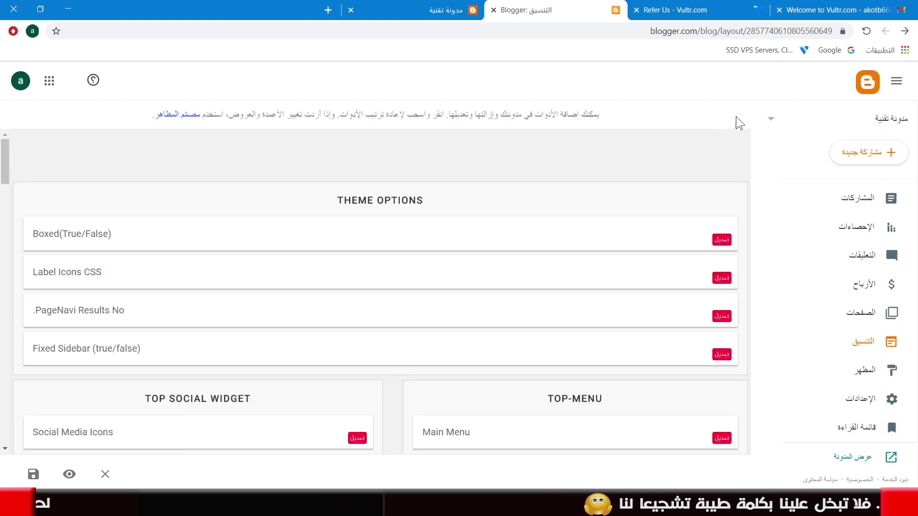
{"action": "scroll", "coordinate": [536, 239], "scroll_direction": "down", "scroll_amount": 15}
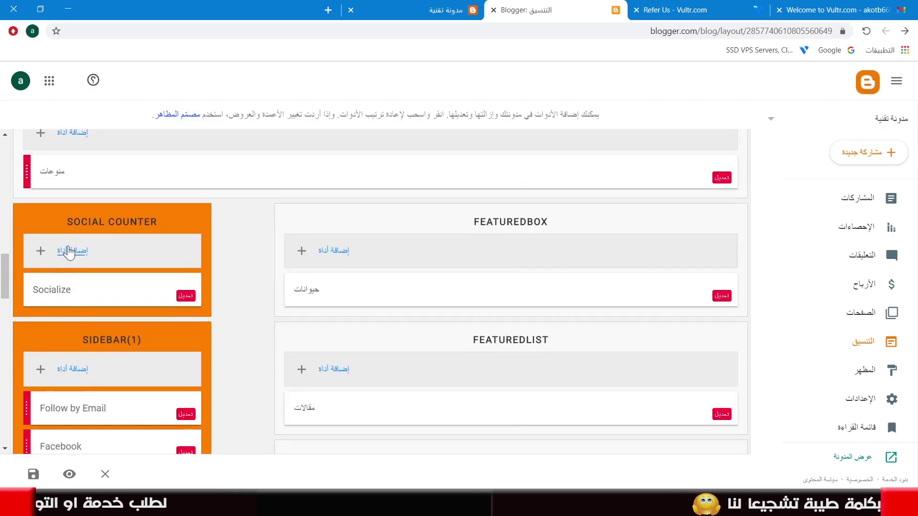
{"action": "left_click", "coordinate": [70, 252]}
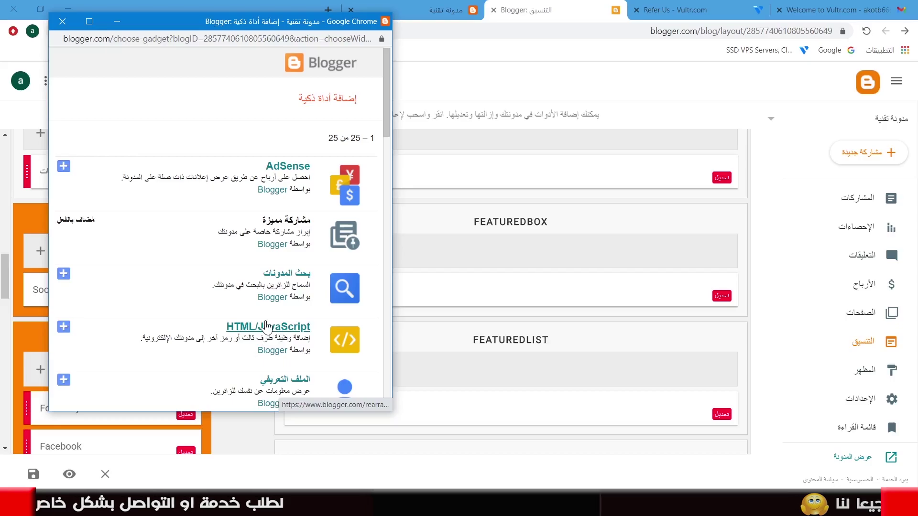
{"action": "left_click", "coordinate": [266, 327]}
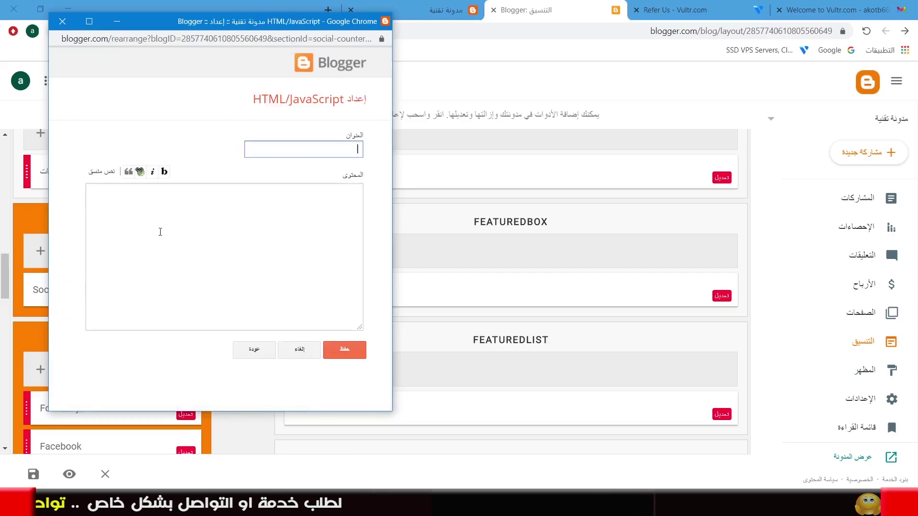
{"action": "right_click", "coordinate": [262, 218]}
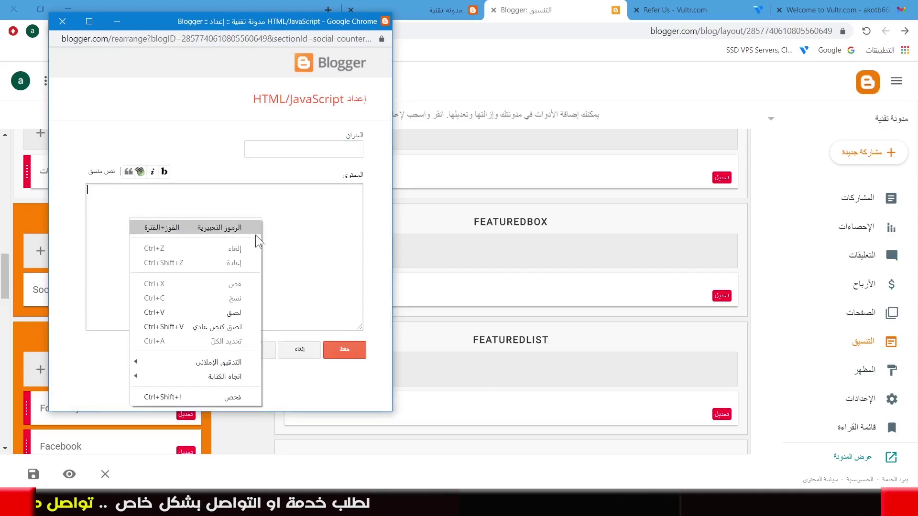
{"action": "left_click", "coordinate": [234, 314]}
{"action": "left_click", "coordinate": [344, 349]}
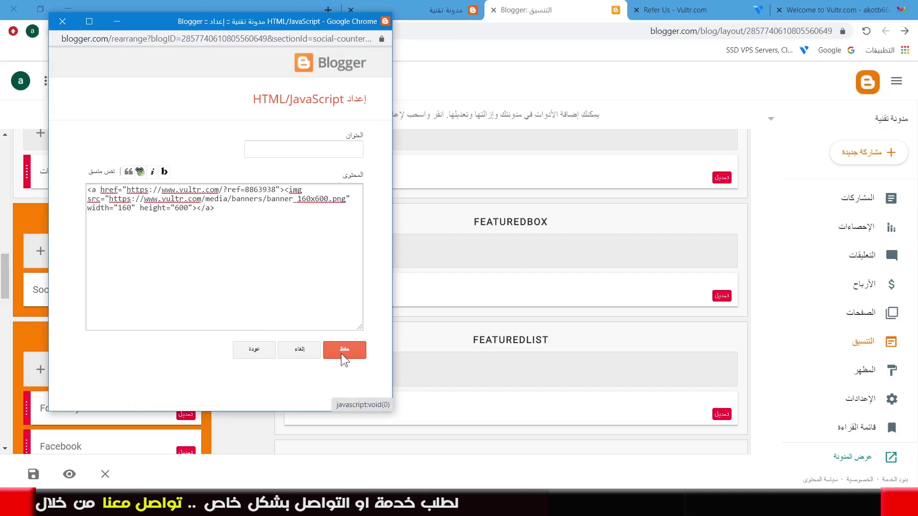
{"action": "left_click", "coordinate": [445, 11]}
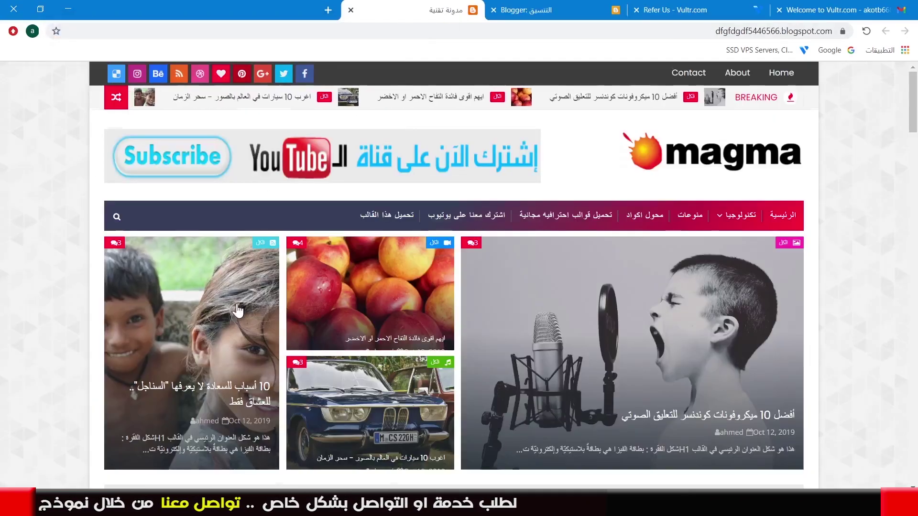
Reload the blog to confirm the new Vultr banner appears in the sidebar
{"action": "scroll", "coordinate": [236, 313], "scroll_direction": "down", "scroll_amount": 6}
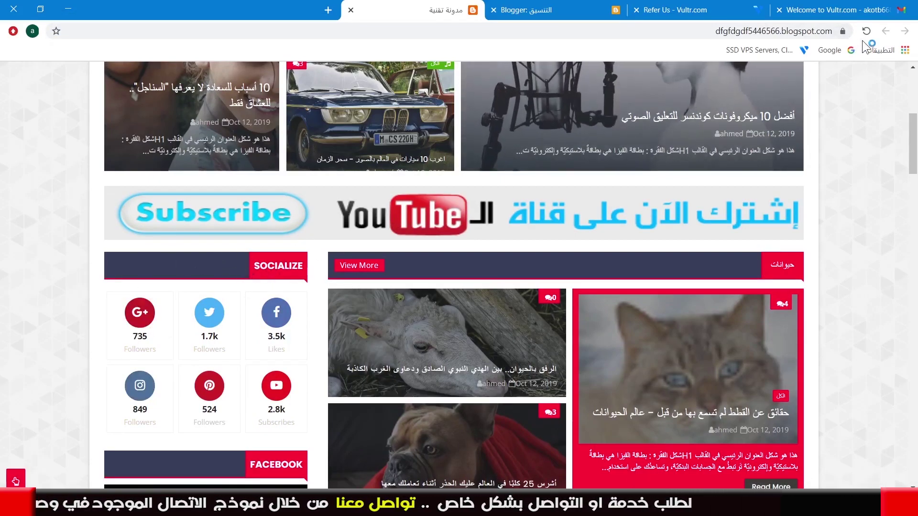
{"action": "left_click", "coordinate": [865, 33]}
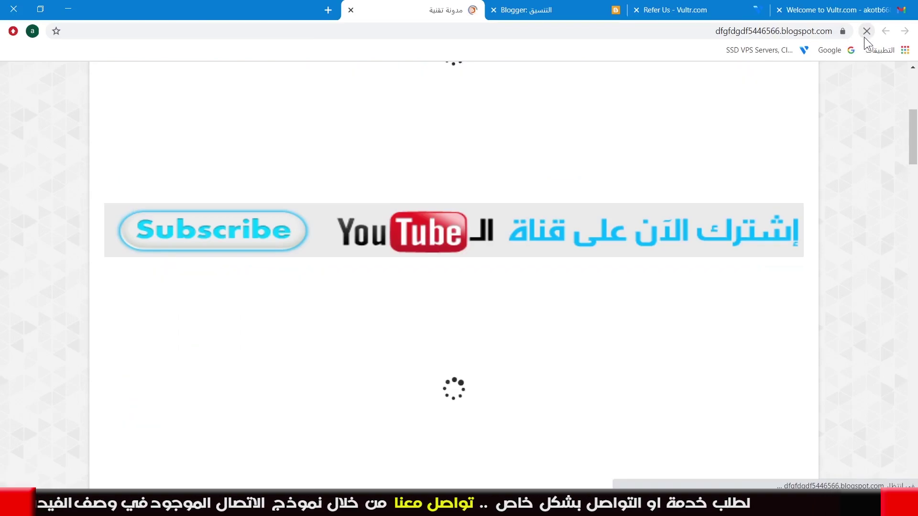
{"action": "scroll", "coordinate": [266, 333], "scroll_direction": "down", "scroll_amount": 8}
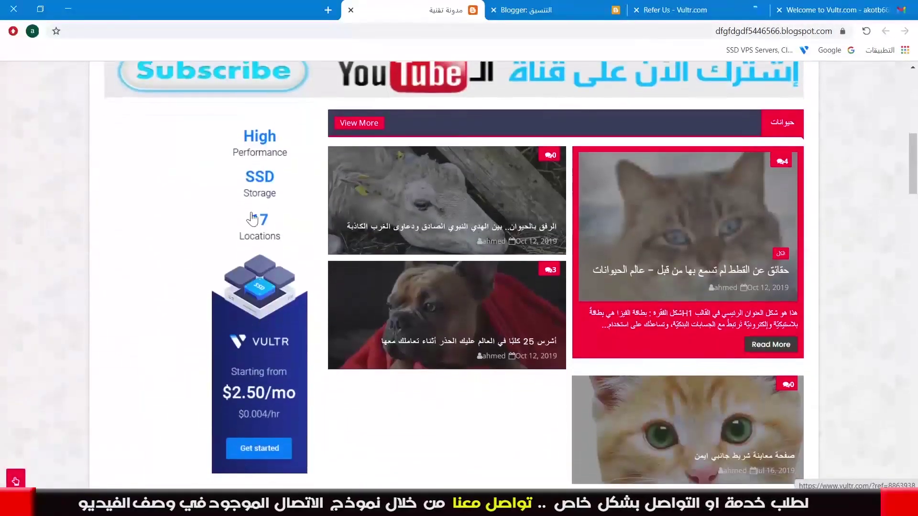
{"action": "scroll", "coordinate": [284, 187], "scroll_direction": "up", "scroll_amount": 3}
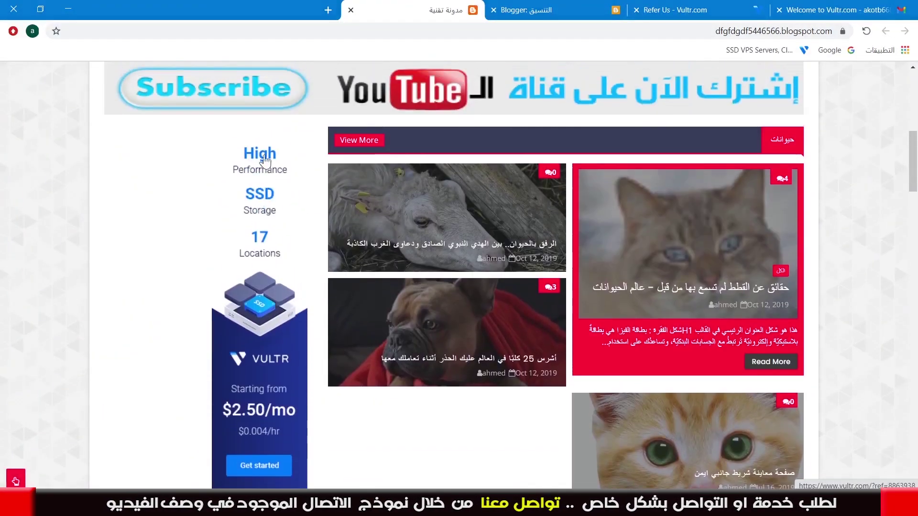
Check that the banner links to Vultr's homepage, then go back to the Blogger Layout page
{"action": "left_click", "coordinate": [281, 264]}
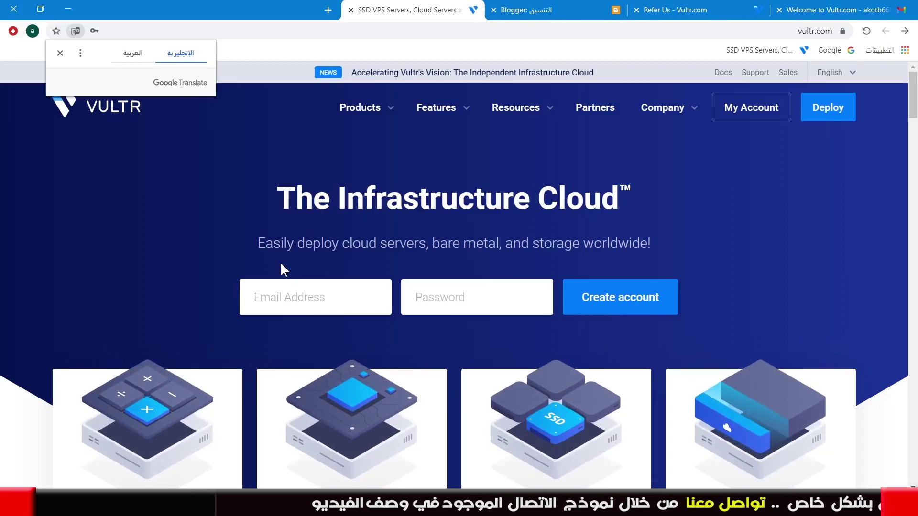
{"action": "left_click", "coordinate": [904, 30]}
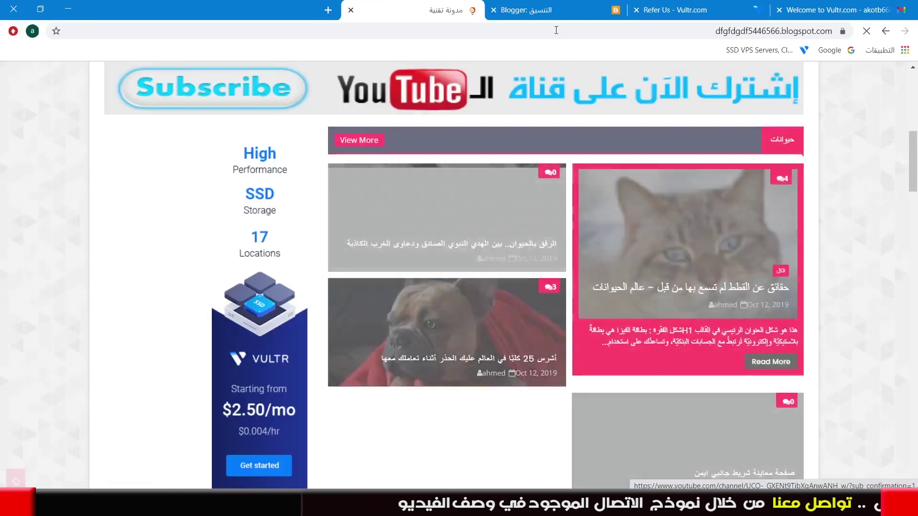
{"action": "left_click", "coordinate": [538, 6]}
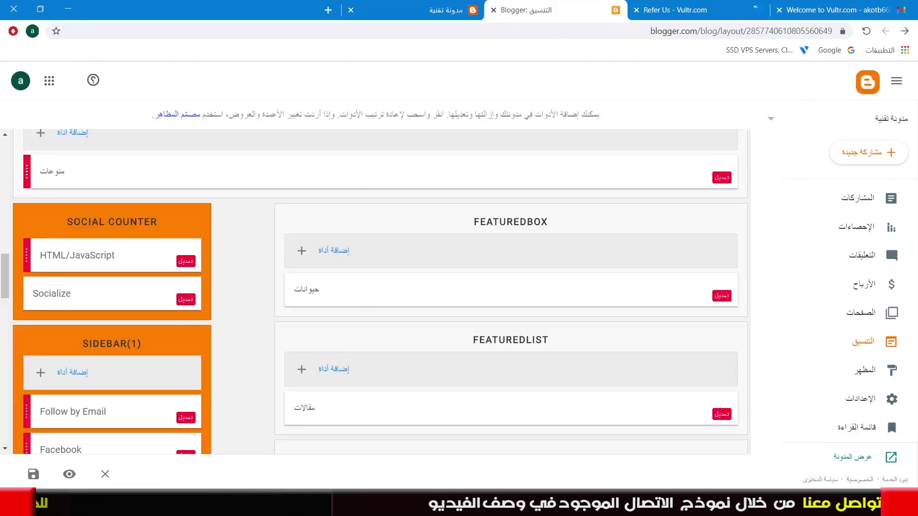
Copy the link code for the 728x90px Vultr referral banner and return to Blogger
{"action": "left_click", "coordinate": [694, 7]}
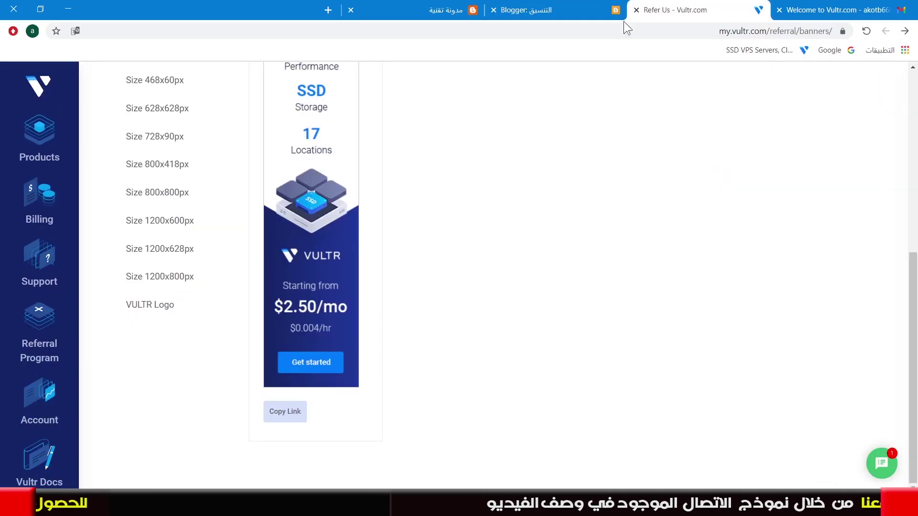
{"action": "scroll", "coordinate": [110, 220], "scroll_direction": "up", "scroll_amount": 3}
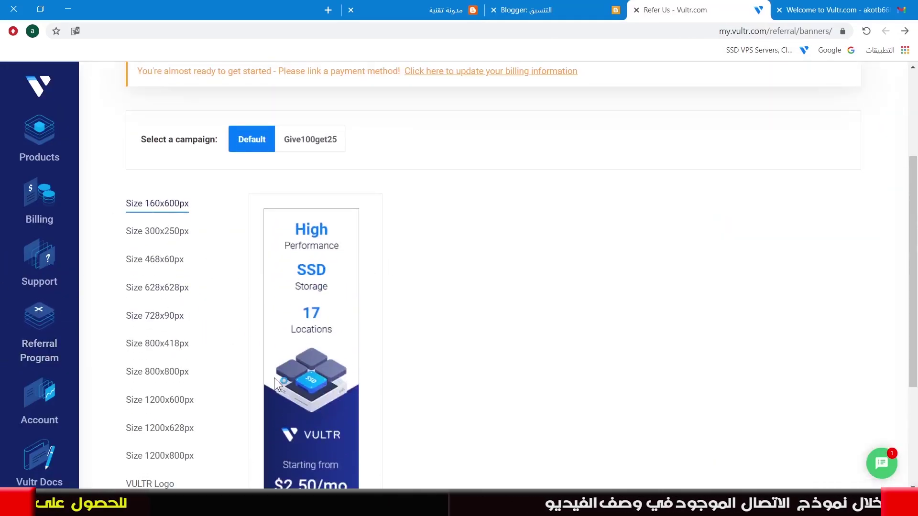
{"action": "left_click", "coordinate": [146, 318]}
{"action": "left_click", "coordinate": [284, 286]}
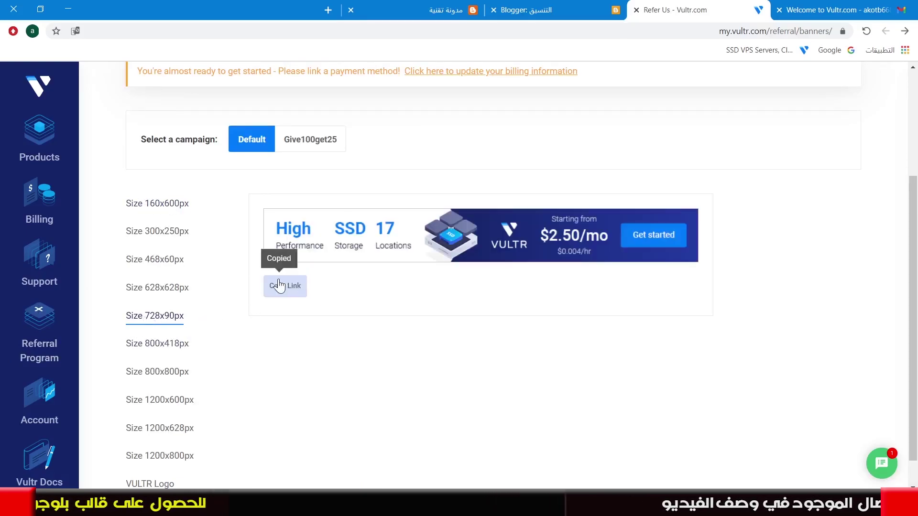
{"action": "left_click", "coordinate": [558, 9]}
{"action": "scroll", "coordinate": [564, 296], "scroll_direction": "up", "scroll_amount": 15}
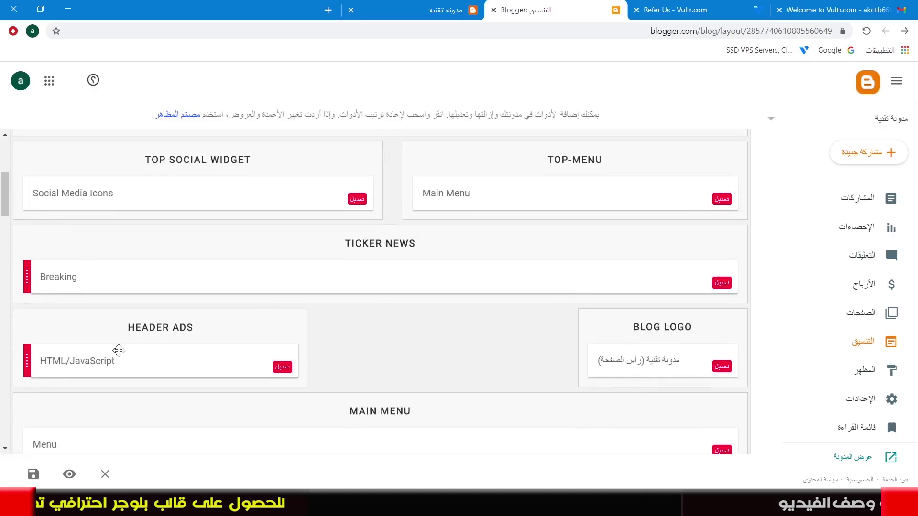
Replace the Header Ads widget's old code with the pasted Vultr 728x90 banner code and save it
{"action": "left_click", "coordinate": [282, 367]}
{"action": "left_click_drag", "start_coordinate": [273, 254], "coordinate": [2, 167]}
{"action": "key", "text": "Delete"}
{"action": "right_click", "coordinate": [162, 228]}
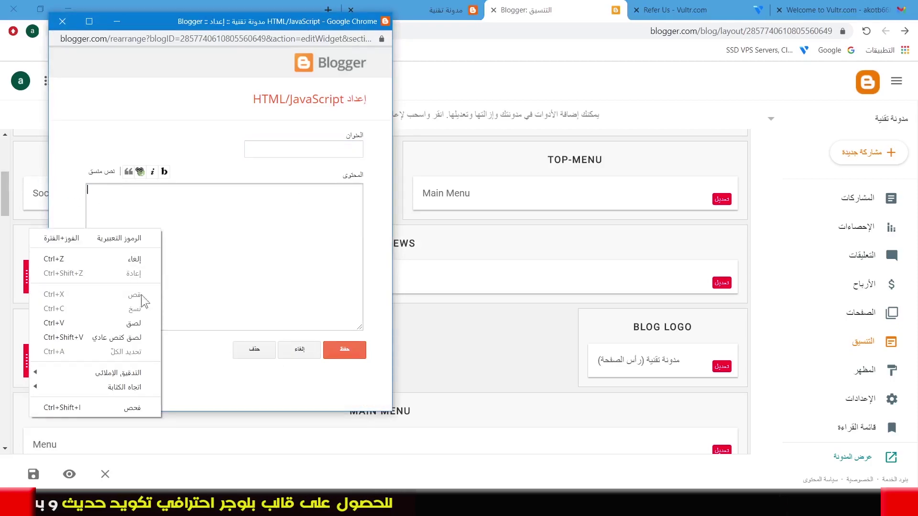
{"action": "left_click", "coordinate": [136, 323]}
{"action": "left_click", "coordinate": [356, 348]}
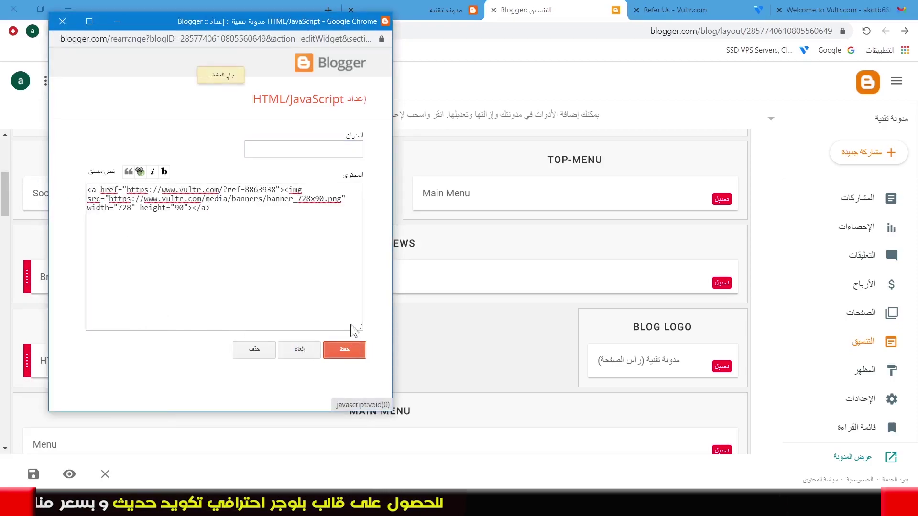
Reload the live blog to see the Vultr banner in the header
{"action": "left_click", "coordinate": [443, 10]}
{"action": "scroll", "coordinate": [590, 162], "scroll_direction": "up", "scroll_amount": 5}
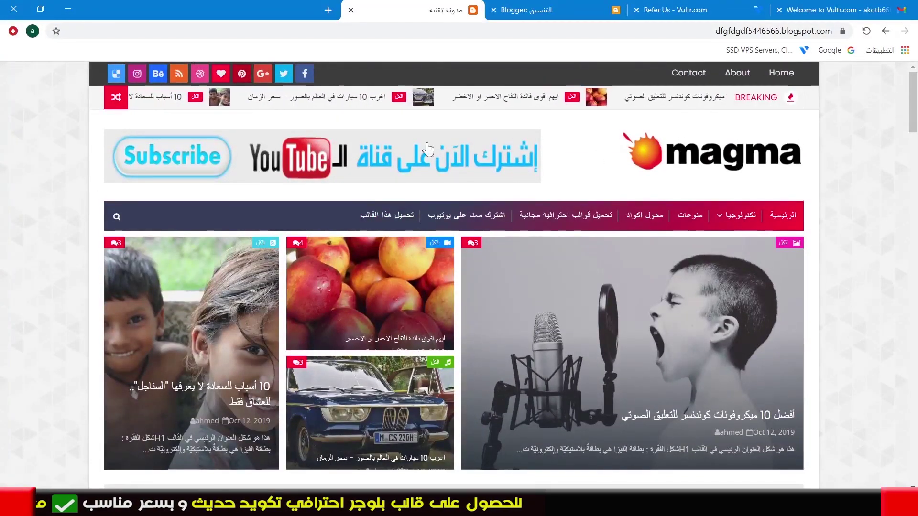
{"action": "left_click", "coordinate": [866, 32]}
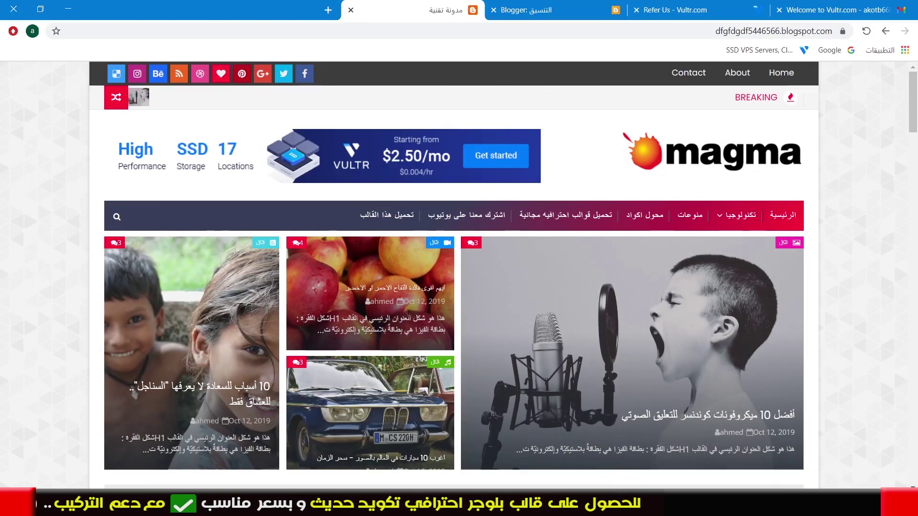
Copy the Give100get25 referral link from Vultr's Linking Code page, then open Blogger's Posts list
{"action": "left_click", "coordinate": [746, 8]}
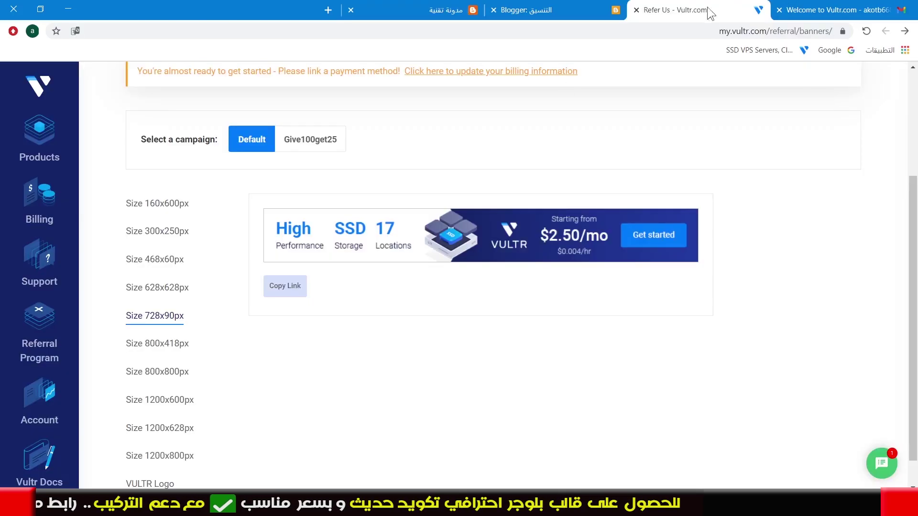
{"action": "scroll", "coordinate": [279, 135], "scroll_direction": "up", "scroll_amount": 3}
{"action": "left_click", "coordinate": [317, 174]}
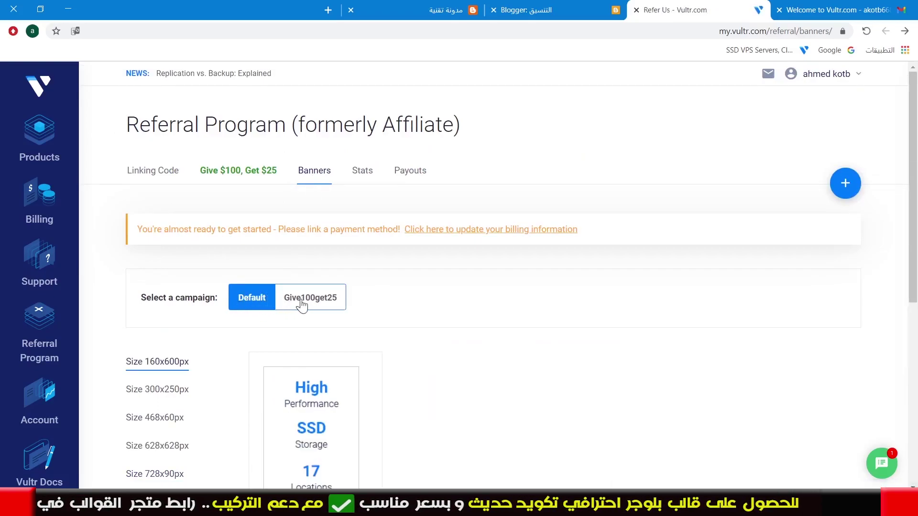
{"action": "left_click", "coordinate": [320, 305]}
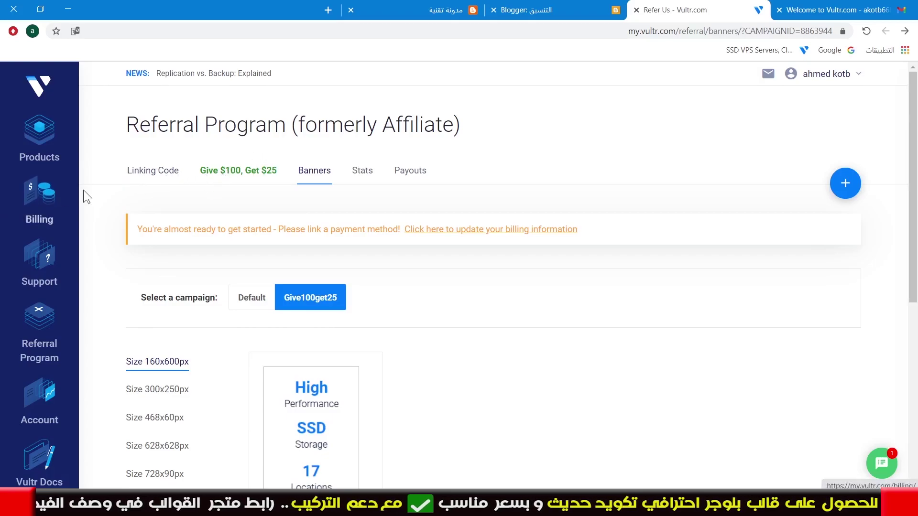
{"action": "left_click", "coordinate": [150, 174]}
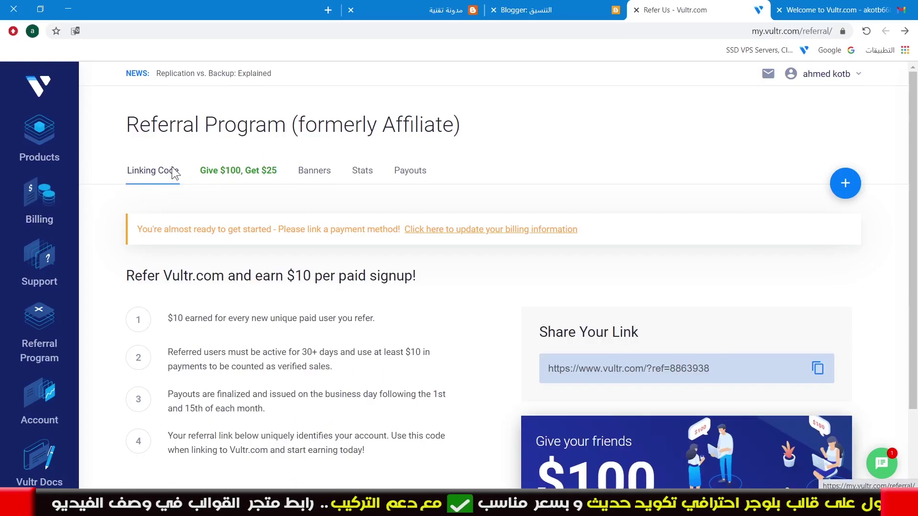
{"action": "left_click", "coordinate": [821, 371]}
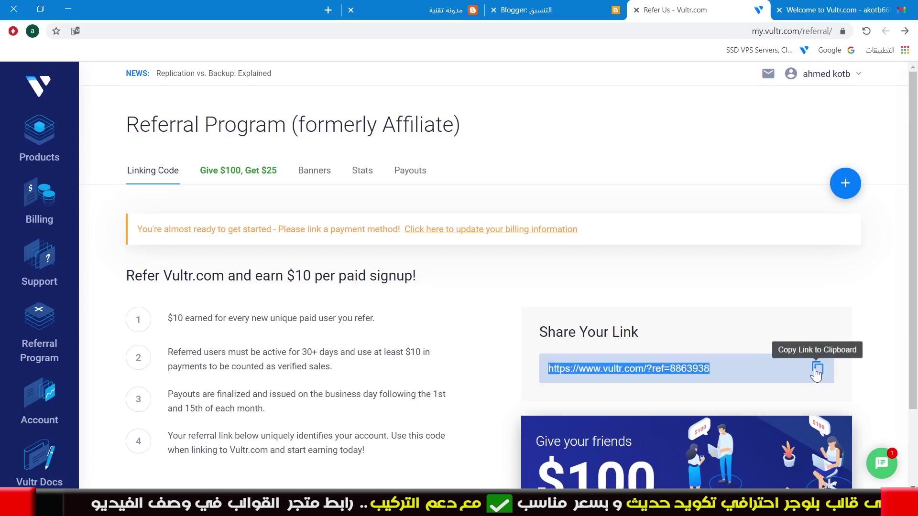
{"action": "left_click", "coordinate": [531, 10]}
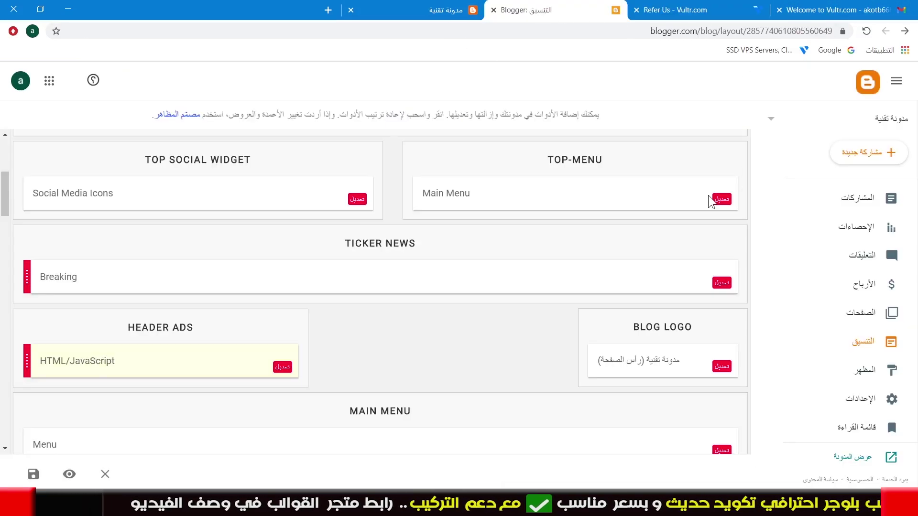
{"action": "left_click", "coordinate": [884, 199]}
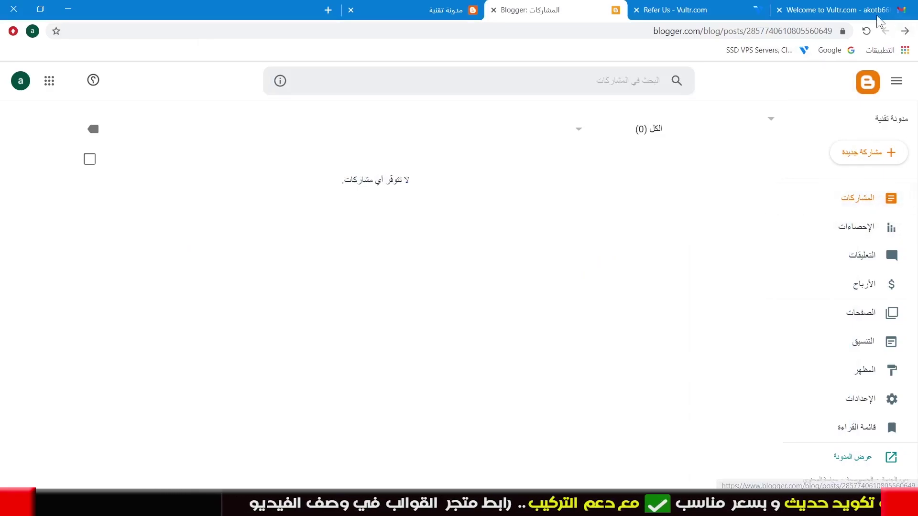
Open the first post and retitle it 'احصل على استضافة من موقع فولتير vultr'
{"action": "left_click", "coordinate": [867, 31]}
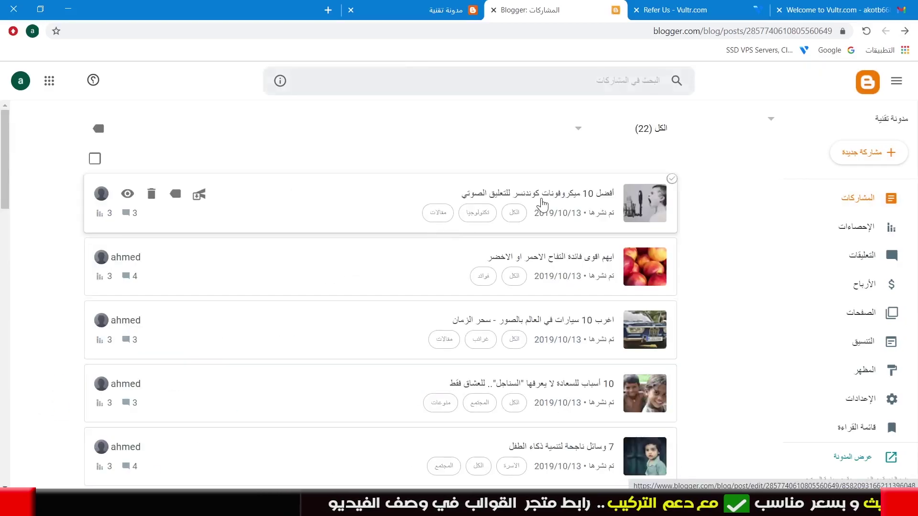
{"action": "left_click", "coordinate": [539, 202]}
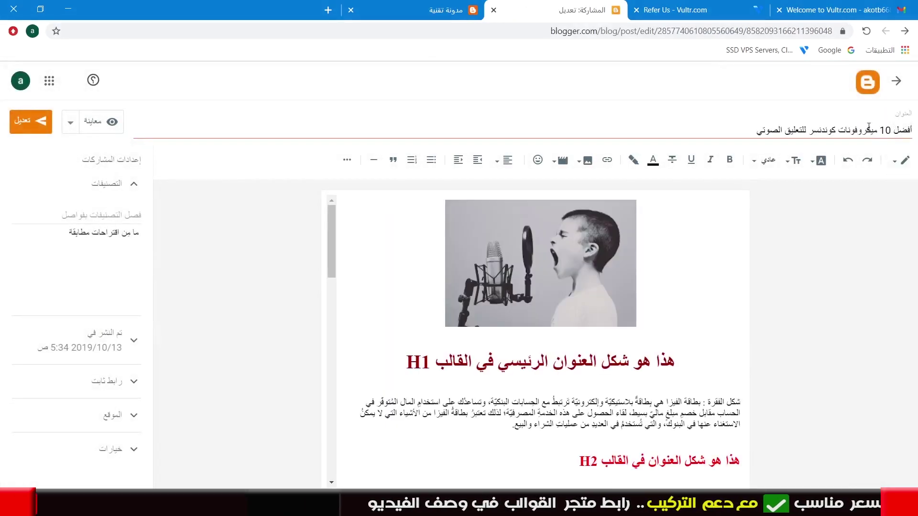
{"action": "left_click_drag", "start_coordinate": [756, 129], "coordinate": [916, 122]}
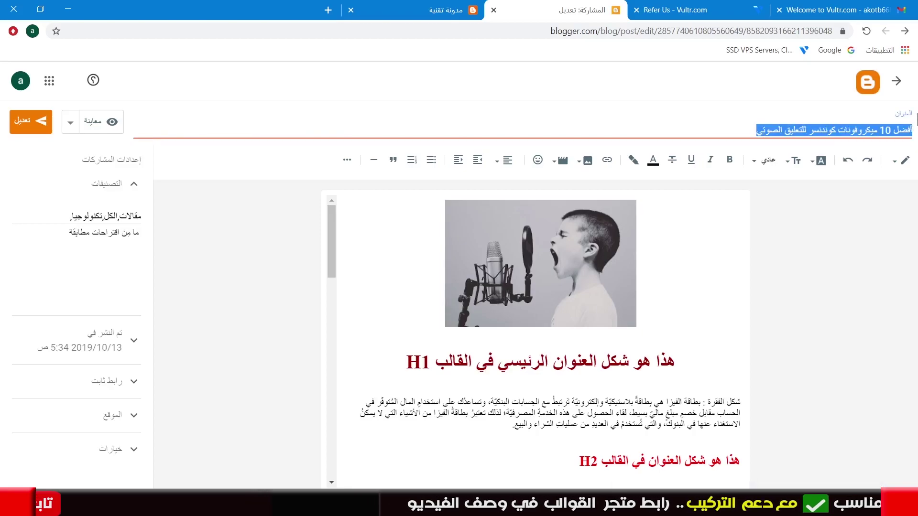
{"action": "type", "text": "اح"}
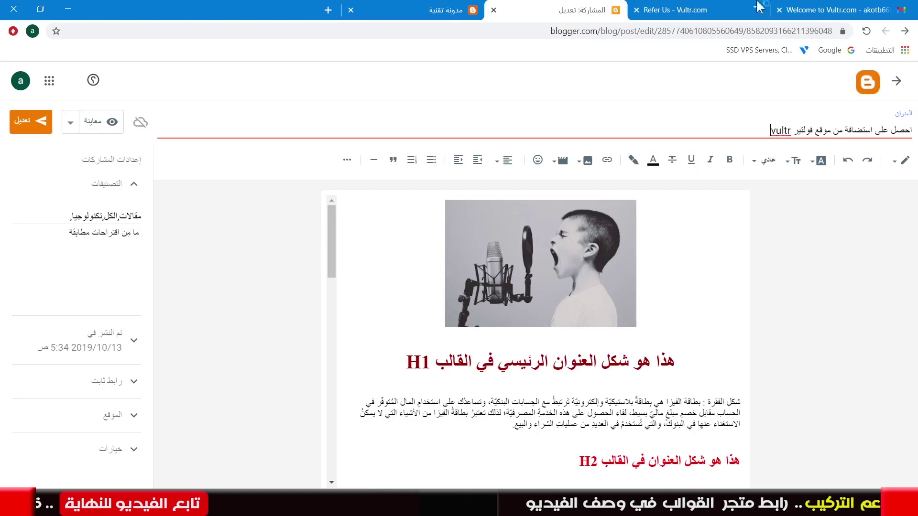
Copy the new title and paste it over the post's H2 heading text
{"action": "left_click_drag", "start_coordinate": [761, 129], "coordinate": [917, 137]}
{"action": "right_click", "coordinate": [899, 135]}
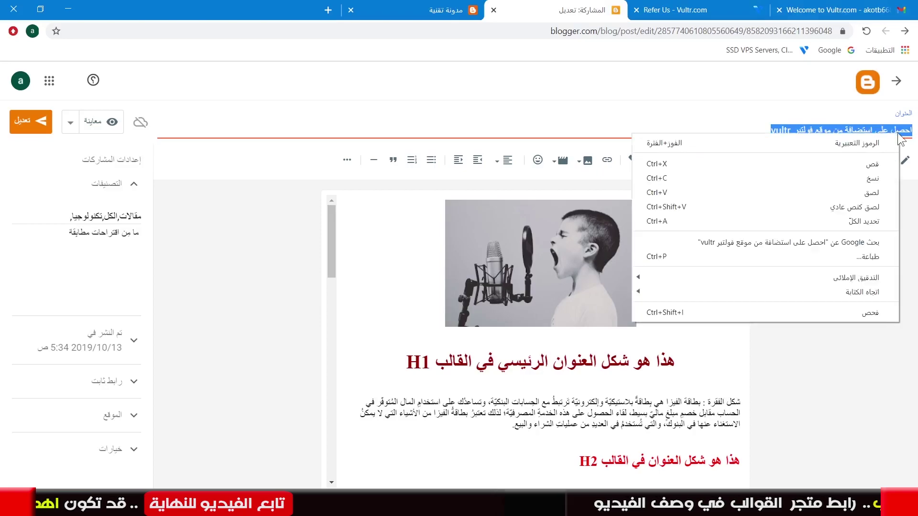
{"action": "left_click", "coordinate": [862, 178]}
{"action": "scroll", "coordinate": [578, 393], "scroll_direction": "down", "scroll_amount": 1}
{"action": "scroll", "coordinate": [578, 393], "scroll_direction": "down", "scroll_amount": 2}
{"action": "left_click_drag", "start_coordinate": [563, 346], "coordinate": [773, 351]}
{"action": "key", "text": "ctrl+v"}
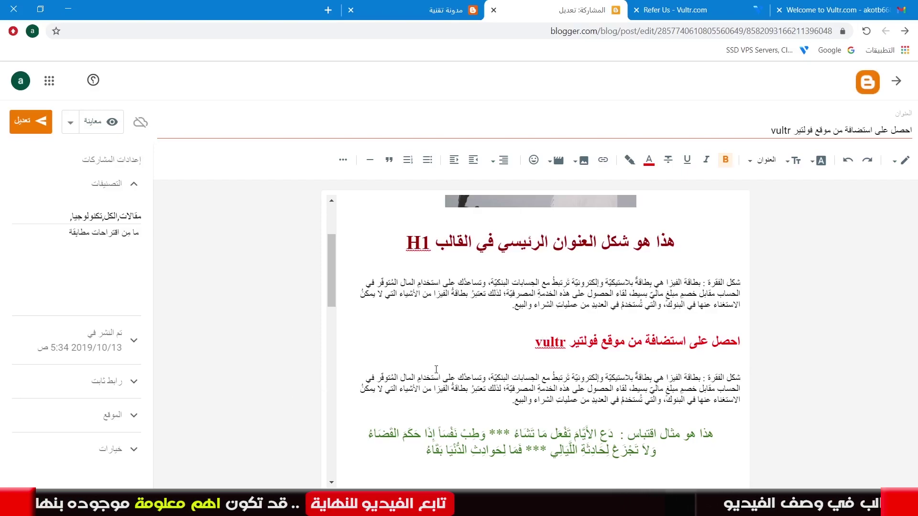
{"action": "left_click", "coordinate": [679, 9]}
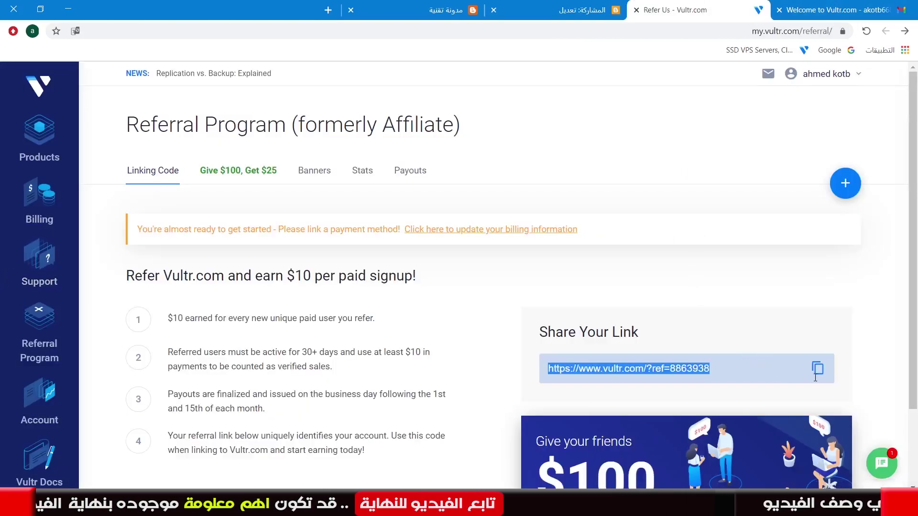
Copy the Share Your Link referral URL to the clipboard again
{"action": "key", "text": "Menu"}
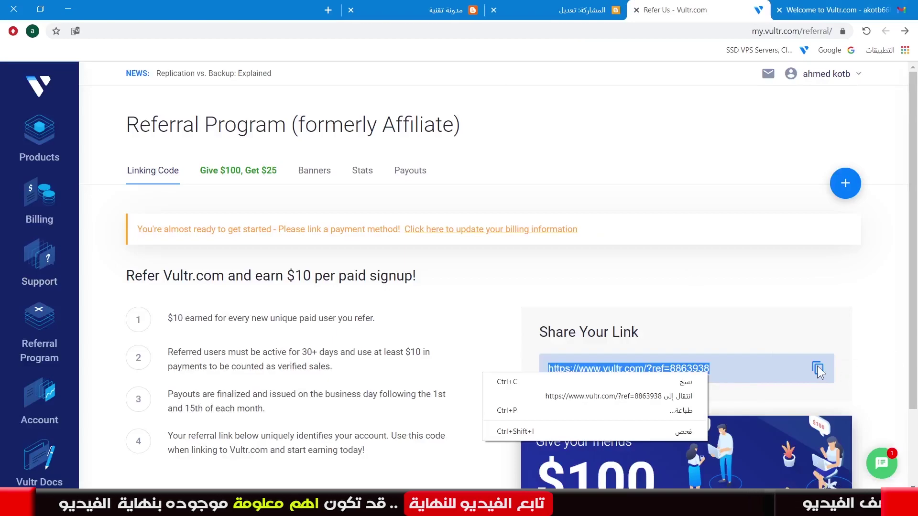
{"action": "left_click", "coordinate": [816, 367]}
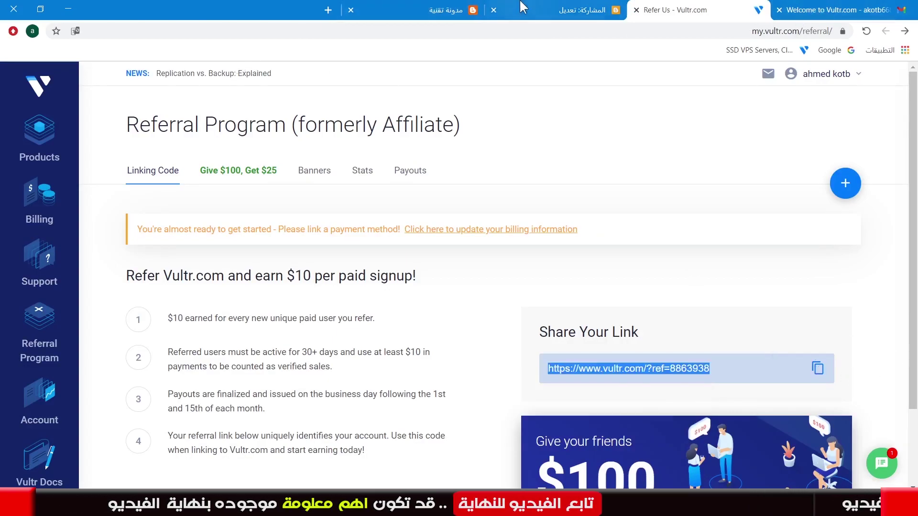